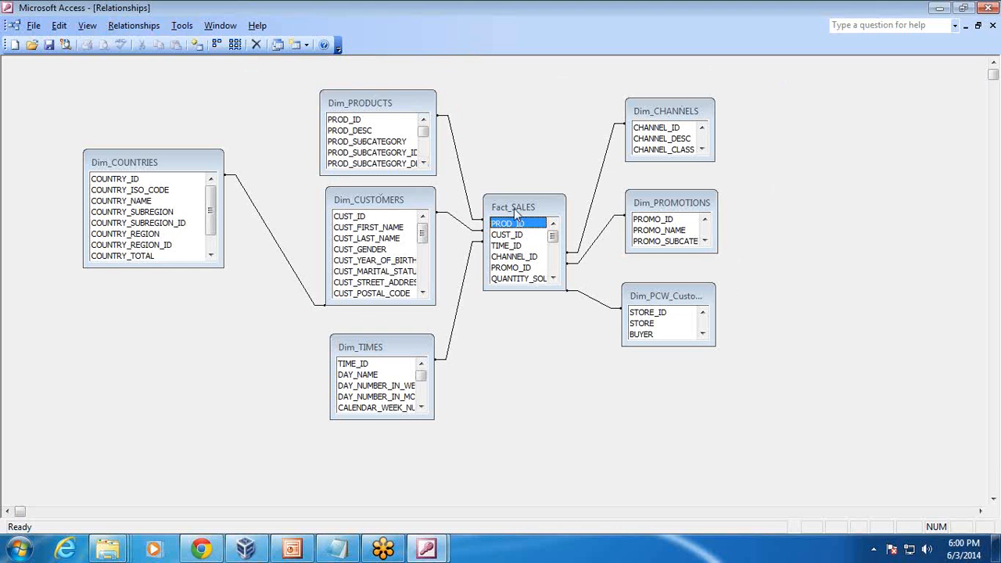
Trace how Dim_PRODUCTS, Dim_CUSTOMERS, Dim_TIMES and Dim_COUNTRIES key fields join Fact_SALES in Access, then switch to Tableau.
click(393, 103)
click(386, 198)
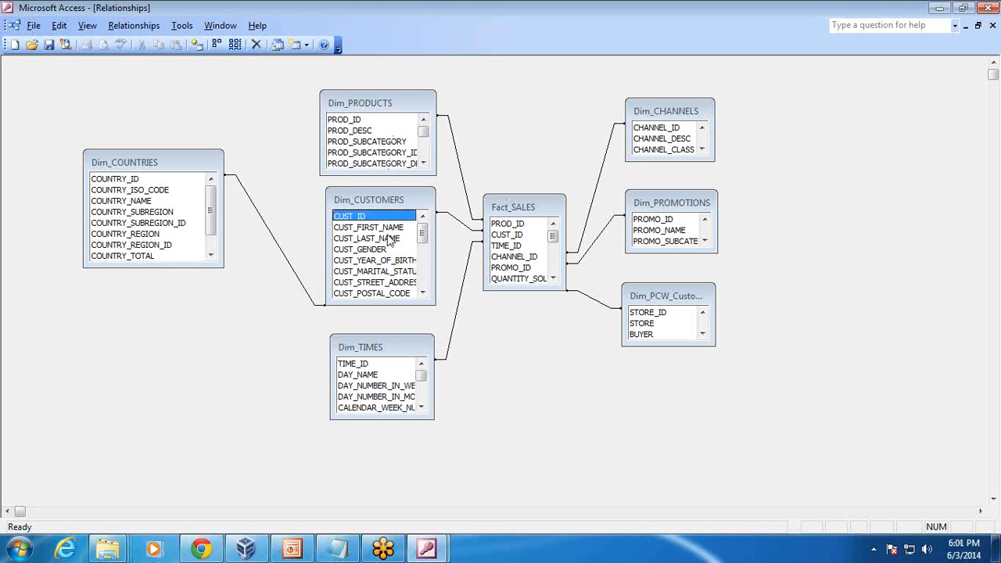
click(385, 345)
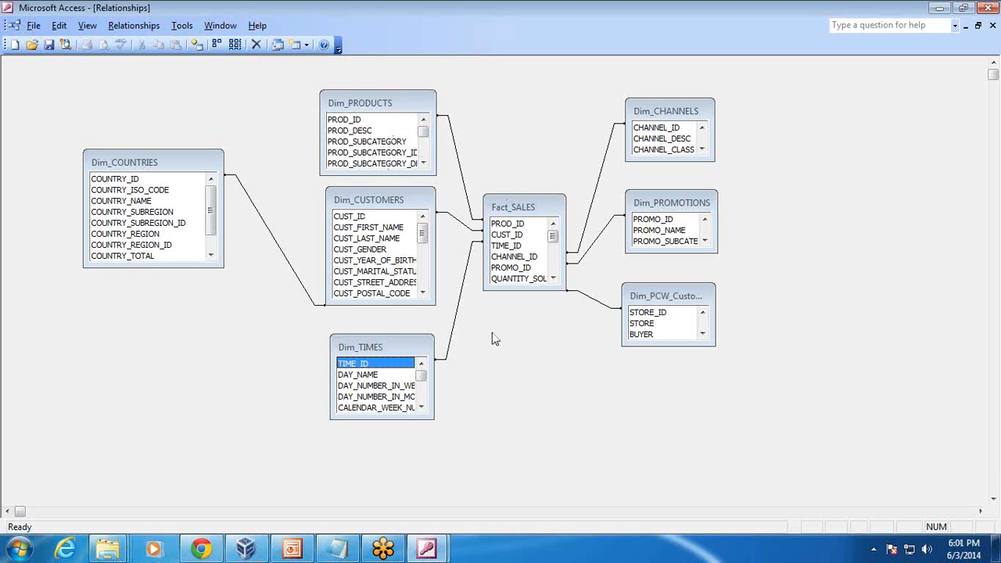
click(349, 205)
click(180, 168)
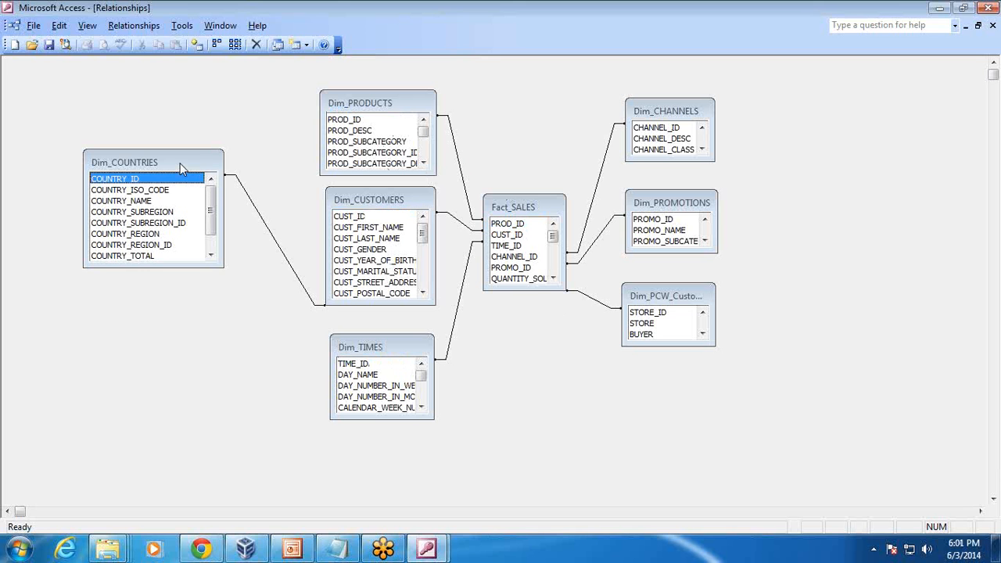
click(342, 197)
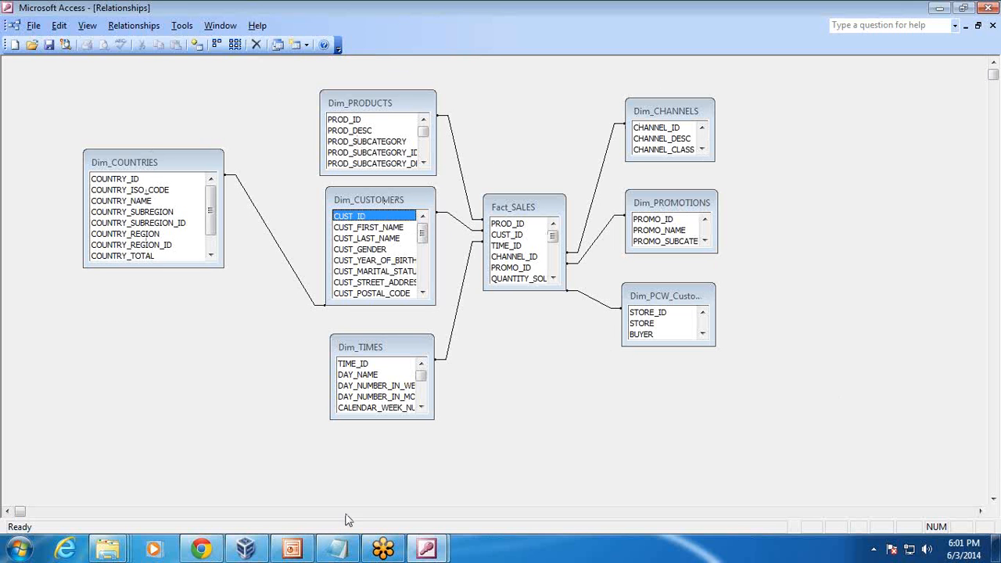
click(242, 550)
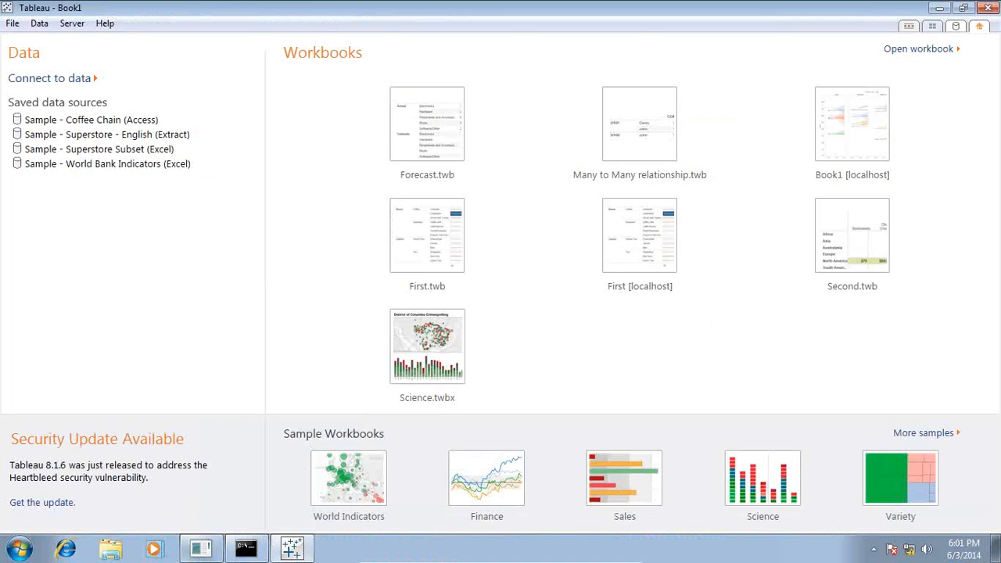
Reconnect SQL*Plus to the sh schema, list its 21 tables, and return to Tableau.
click(248, 550)
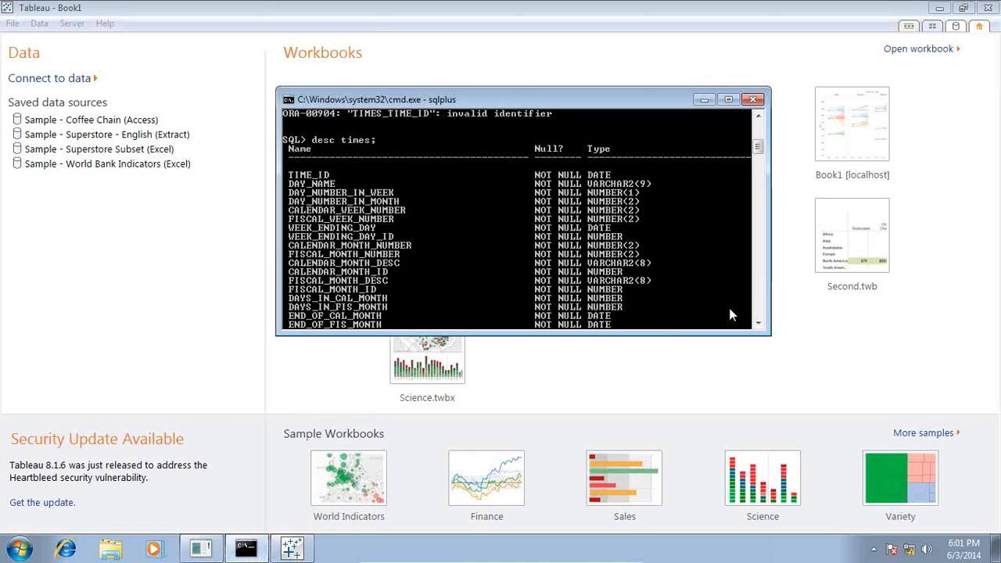
click(758, 325)
click(760, 325)
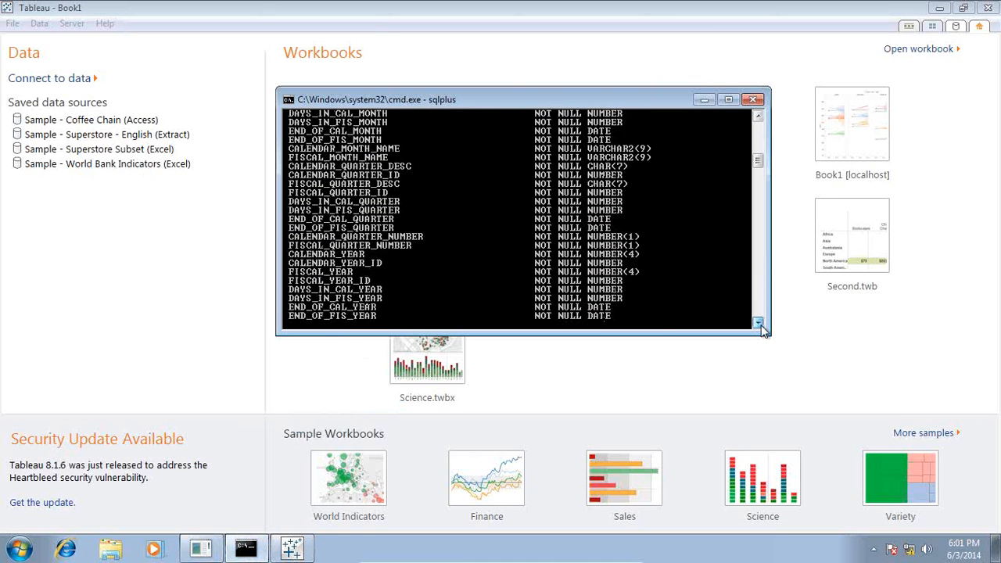
click(758, 324)
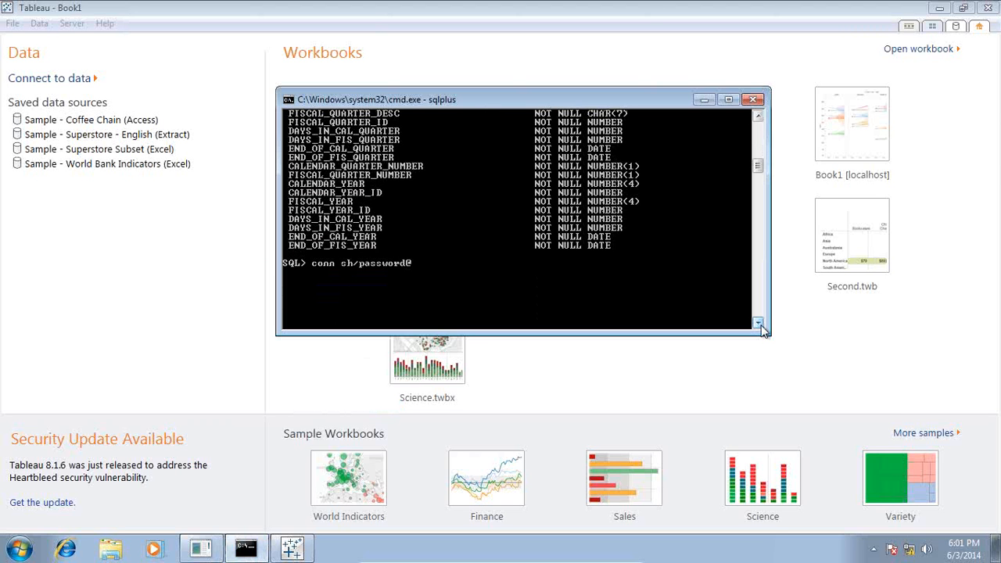
key(Return)
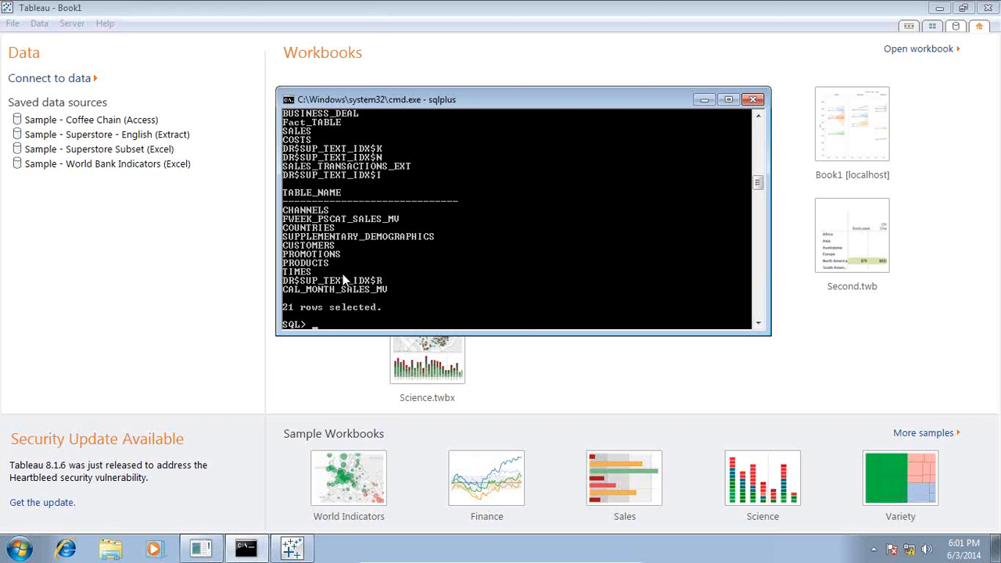
click(348, 10)
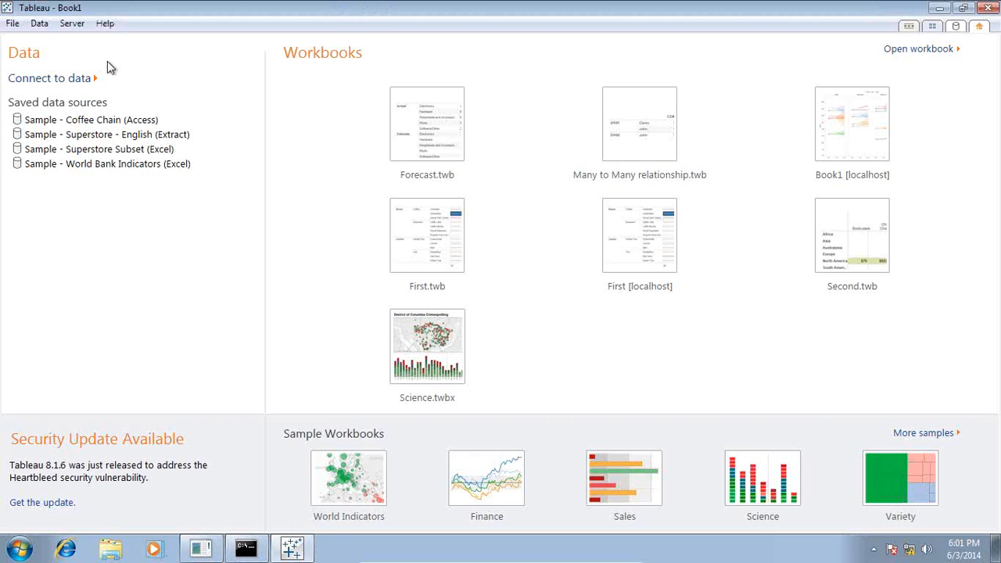
Open the Connect to Data page and scroll the server connectors down to Oracle.
click(58, 80)
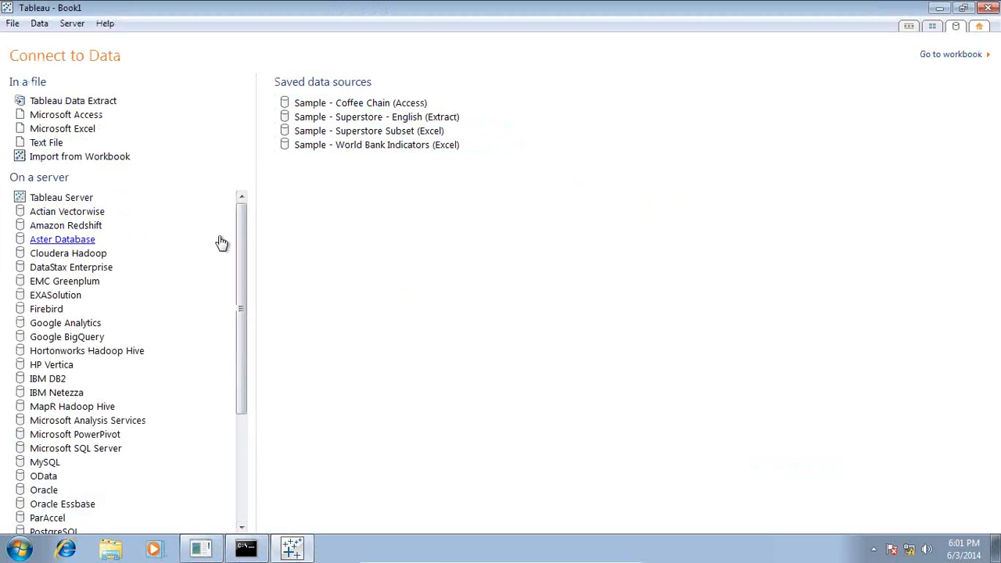
drag(239, 240, 253, 221)
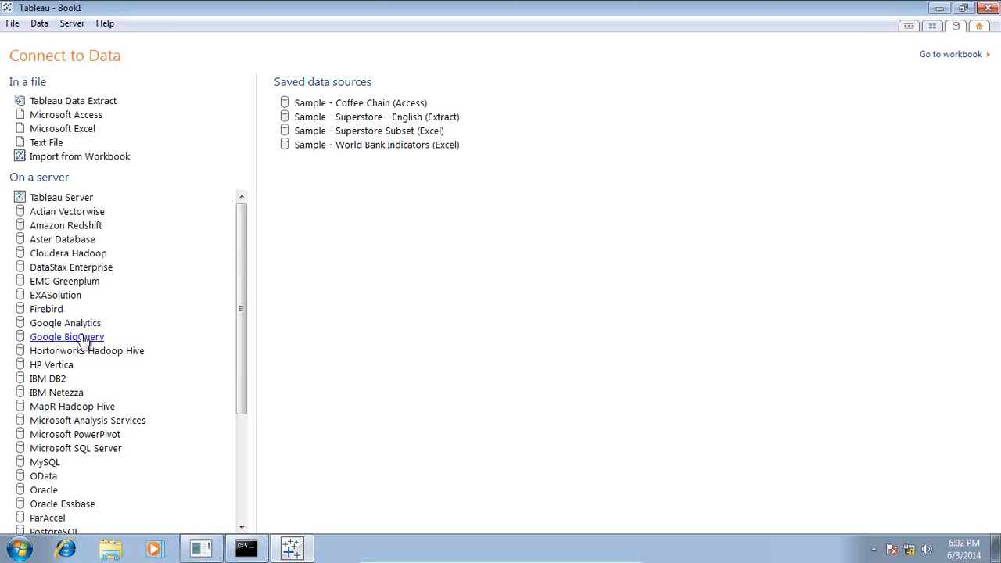
drag(244, 265, 243, 413)
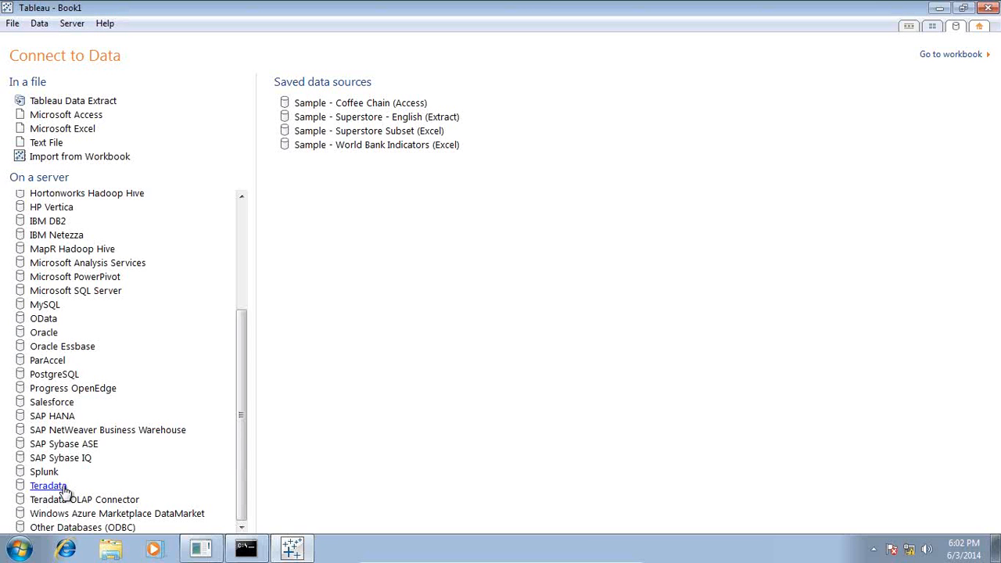
Start an Oracle connection with server localhost, service orcl and port 1521.
click(44, 334)
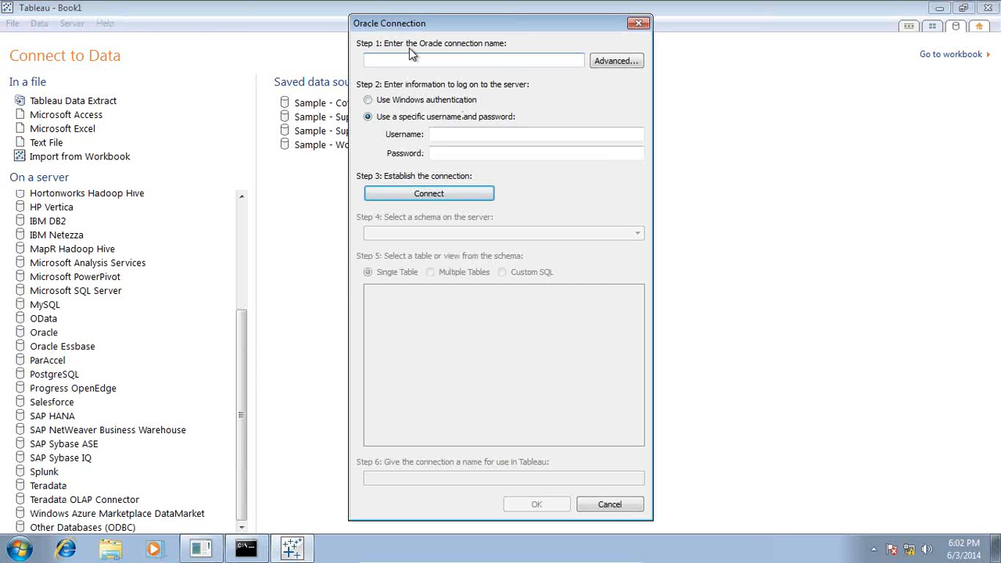
click(616, 61)
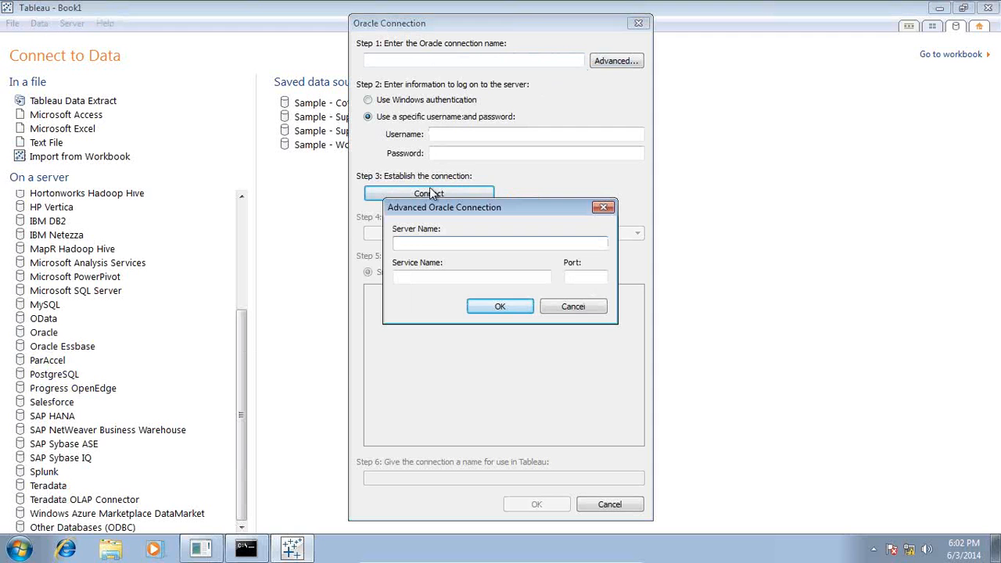
text(localhost)
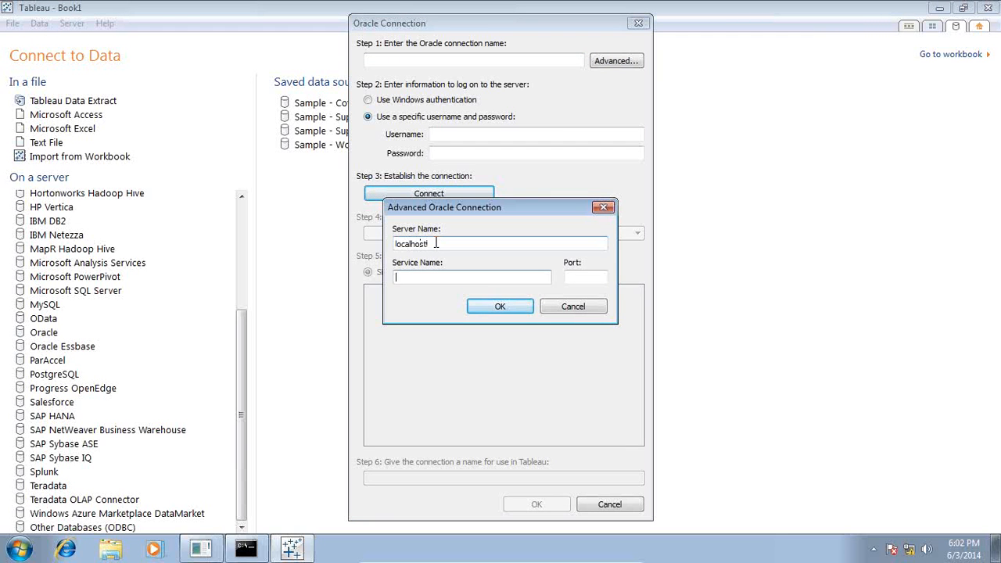
key(Tab)
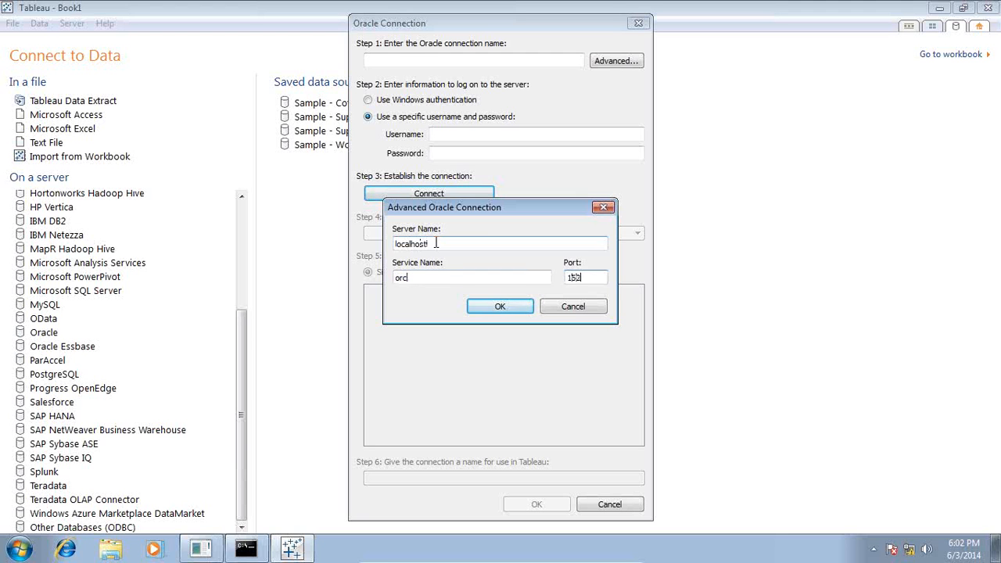
key(Return)
Log in as user sh with the password and select the SALES table from the SH schema.
click(470, 131)
text(sh)
key(Tab)
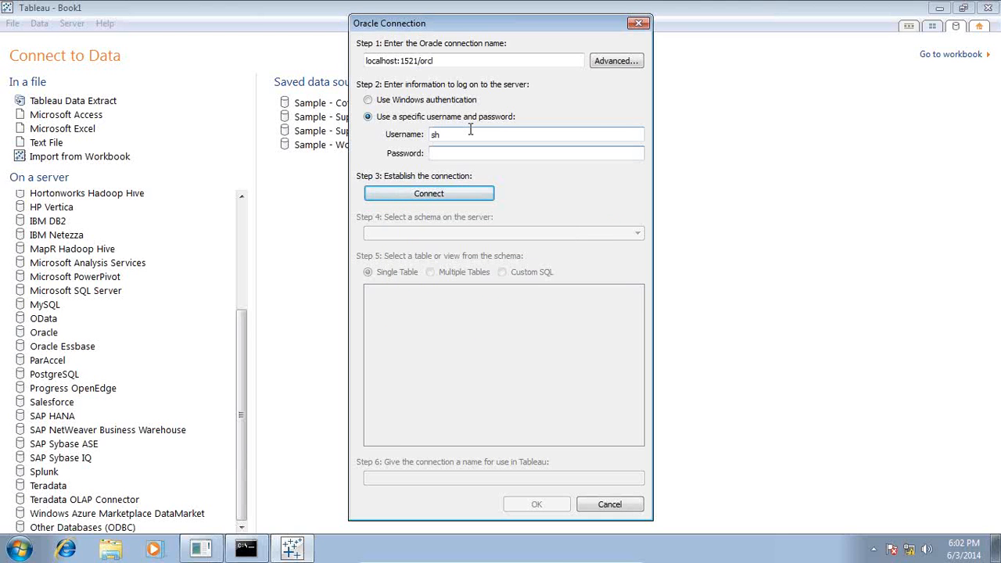
click(422, 194)
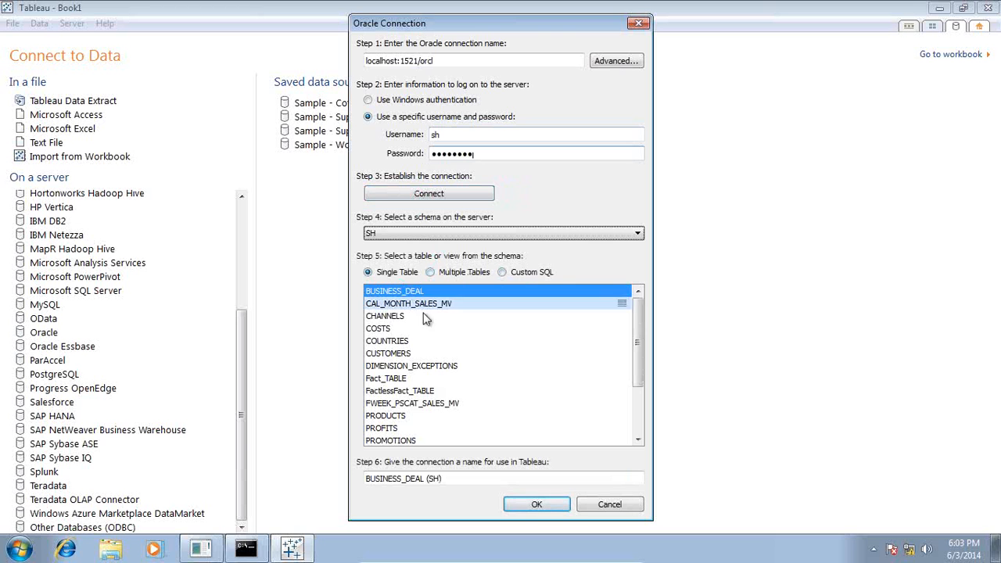
drag(642, 349, 639, 409)
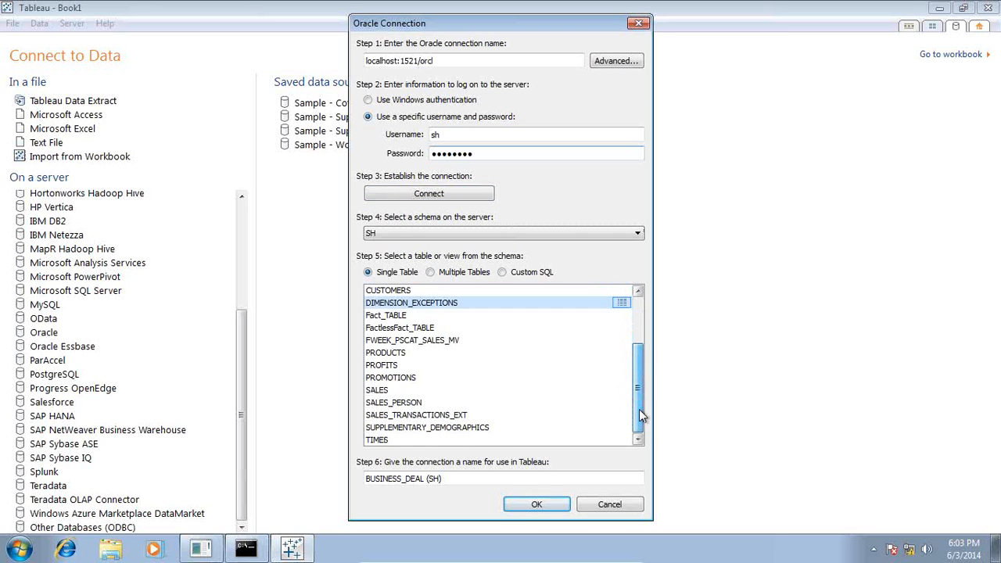
click(390, 393)
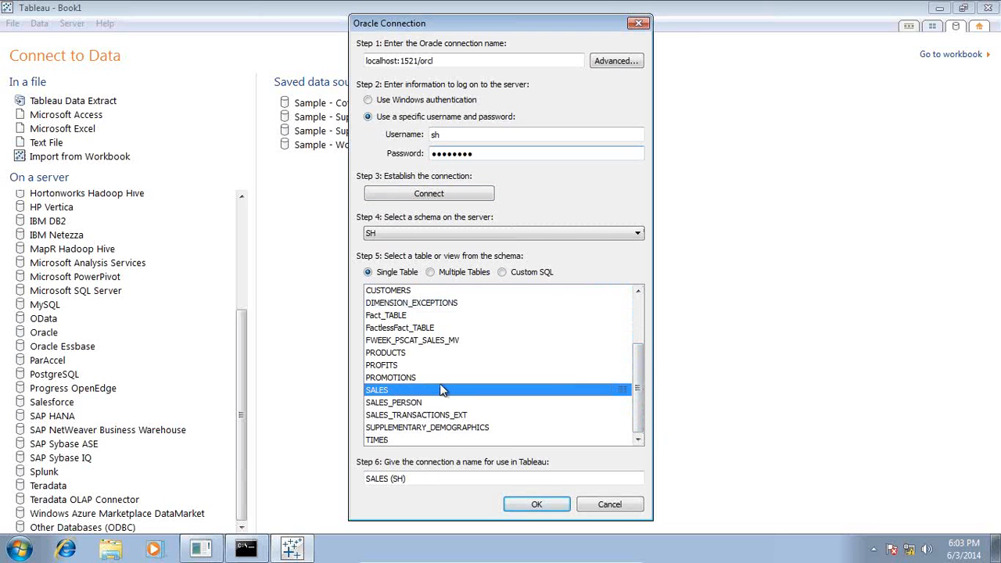
scroll(439, 390, up, 2)
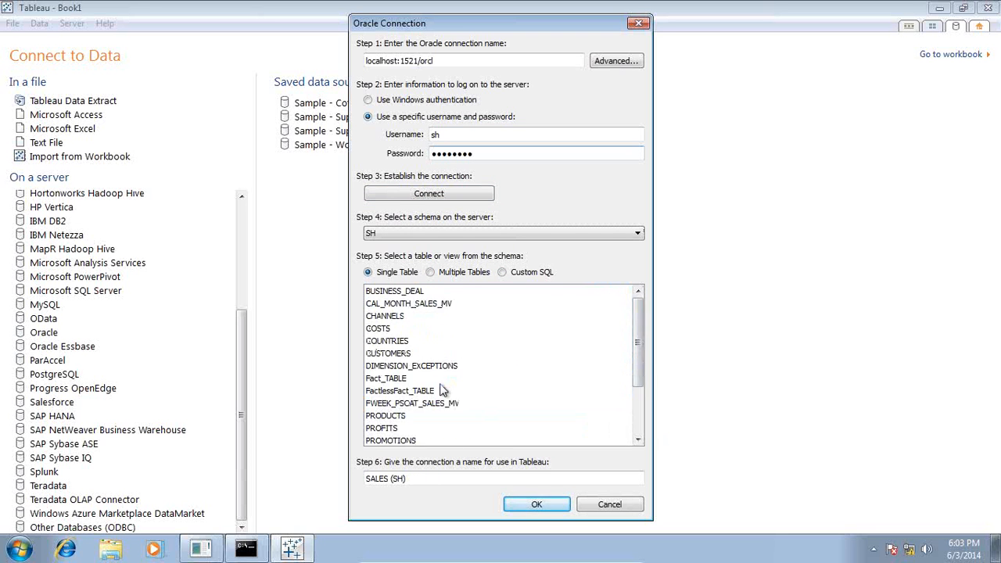
Switch to multiple tables and check in Access how Dim_PRODUCTS and Dim_TIMES link to Fact_SALES.
click(432, 273)
mouse_move(497, 560)
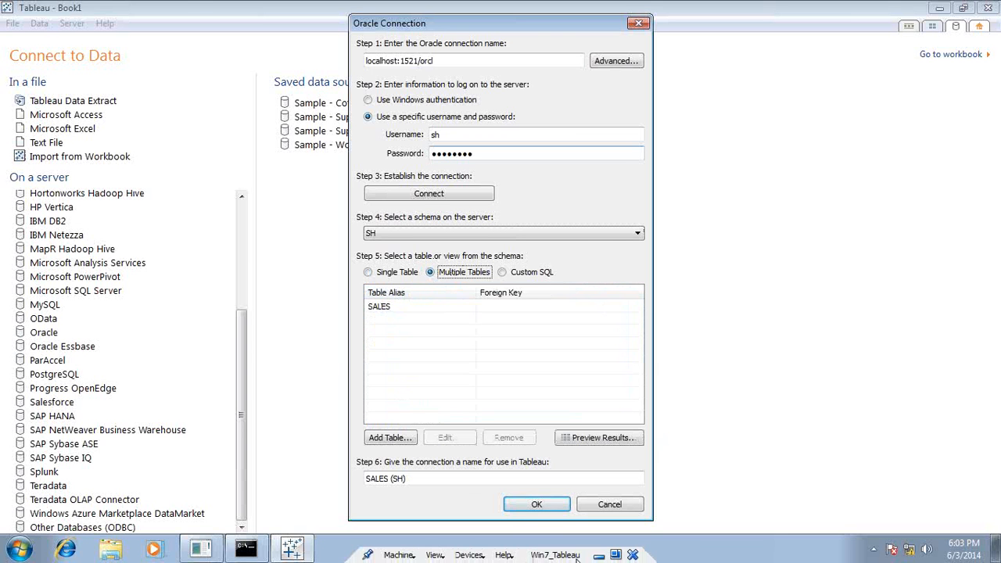
click(599, 555)
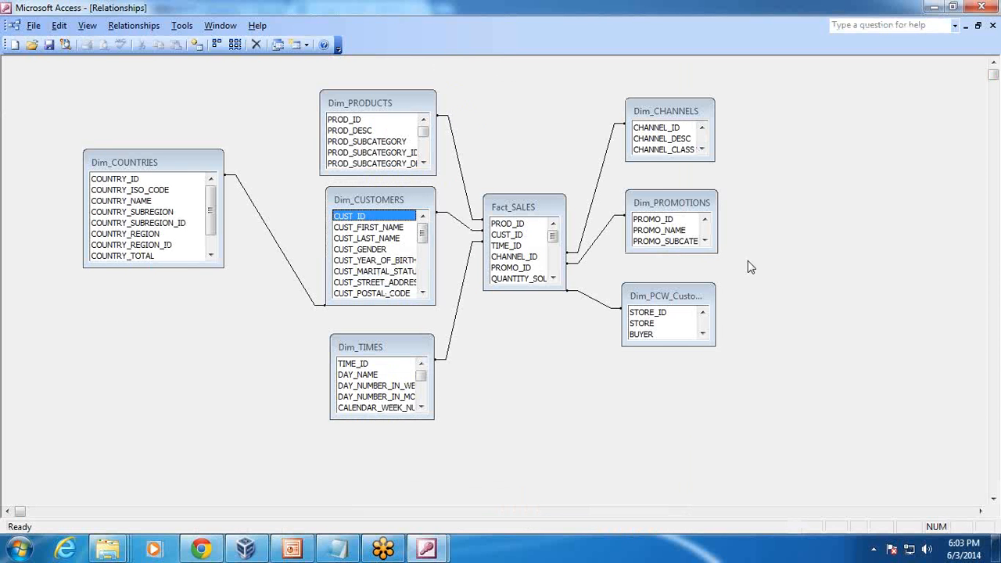
click(375, 119)
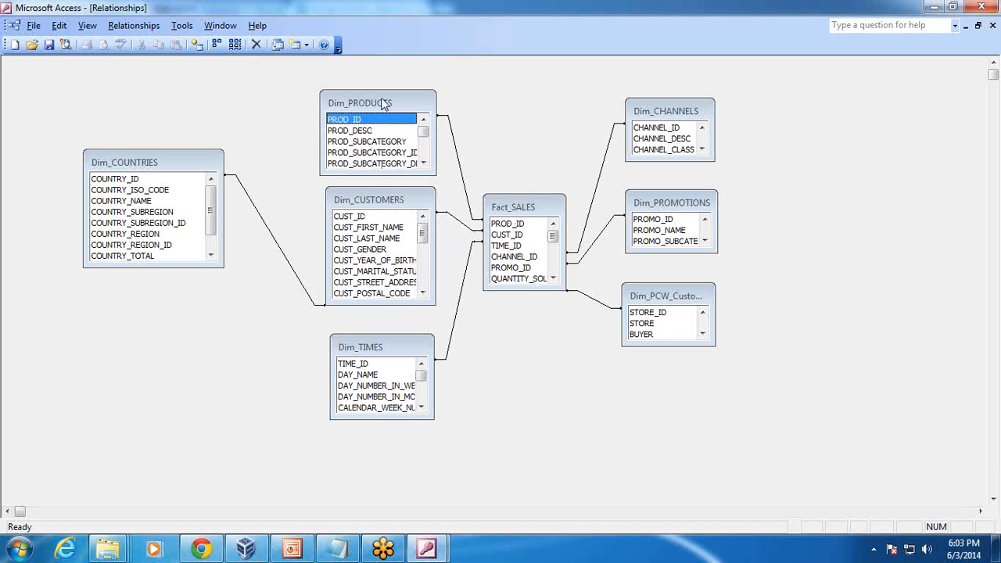
click(520, 208)
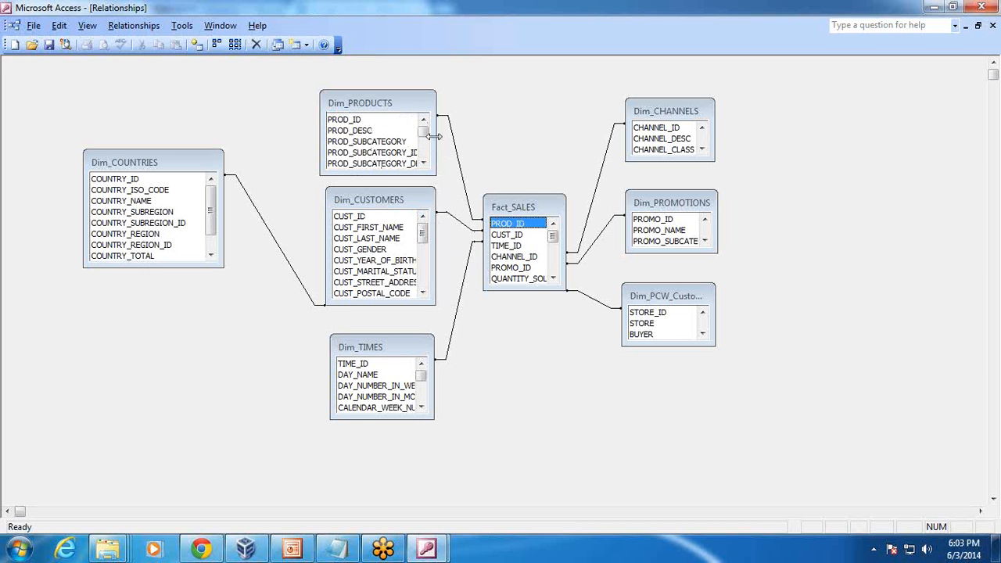
click(385, 102)
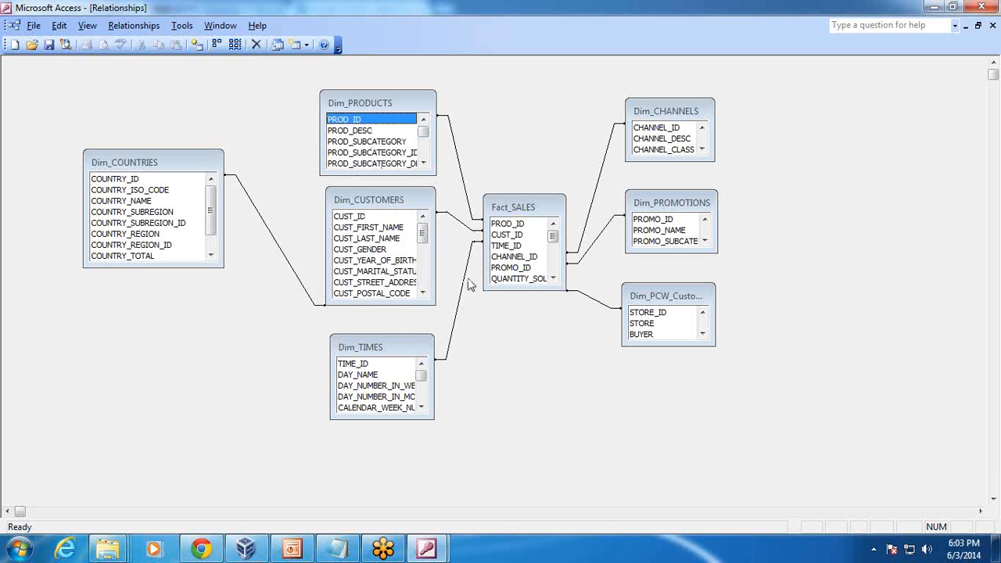
click(412, 337)
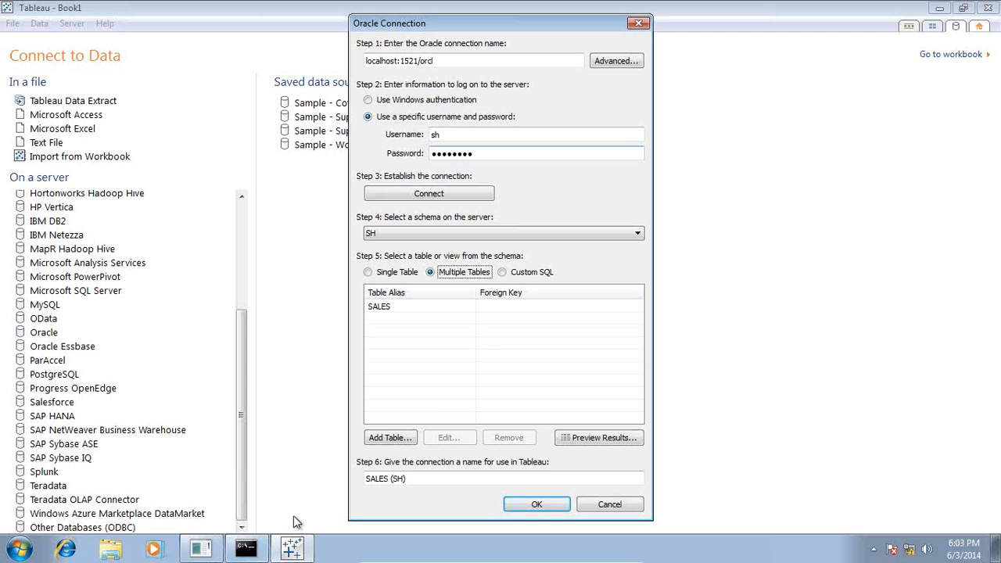
Add the PRODUCTS table to the connection, joined to SALES on PROD_ID.
click(386, 440)
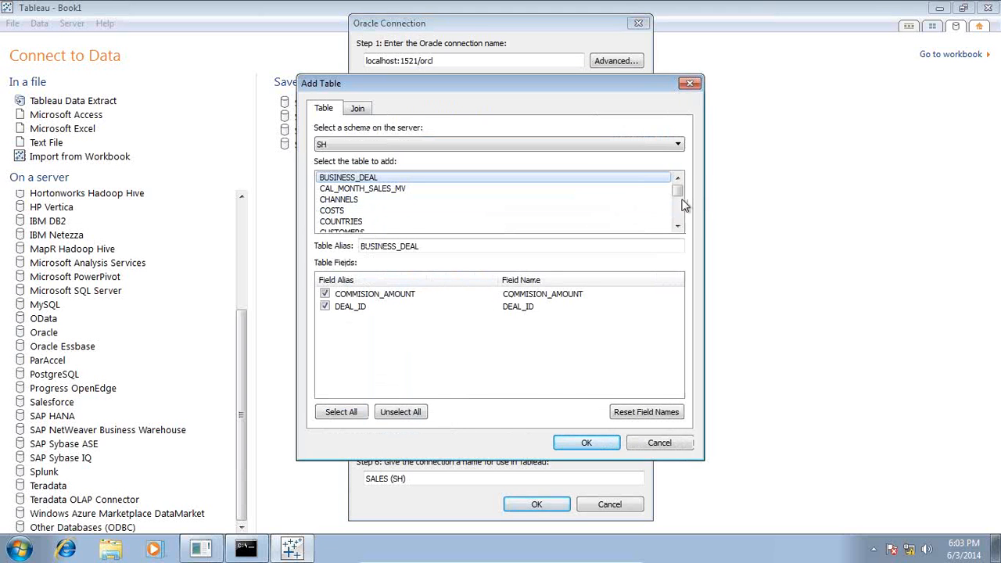
scroll(679, 202, down, 5)
click(365, 190)
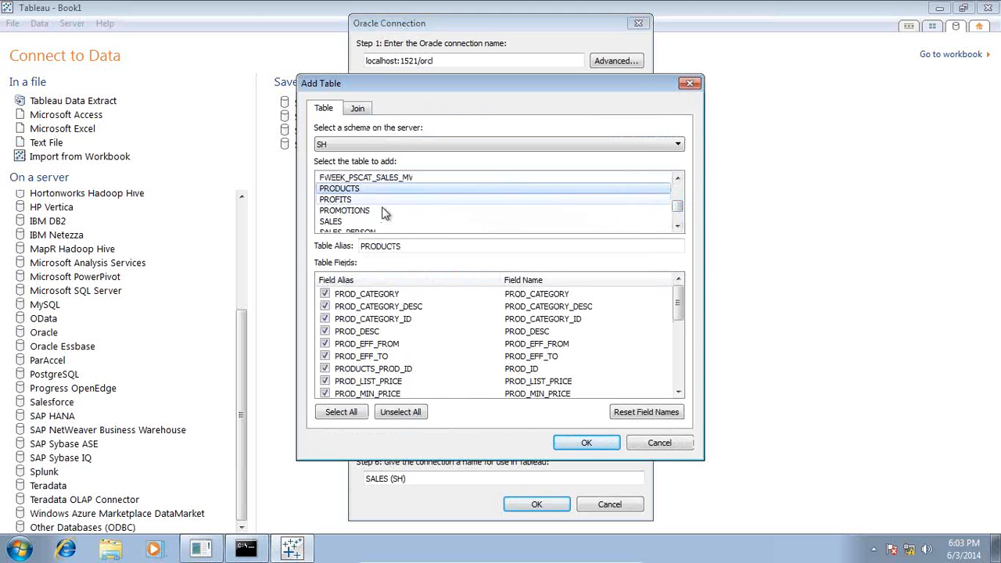
click(586, 443)
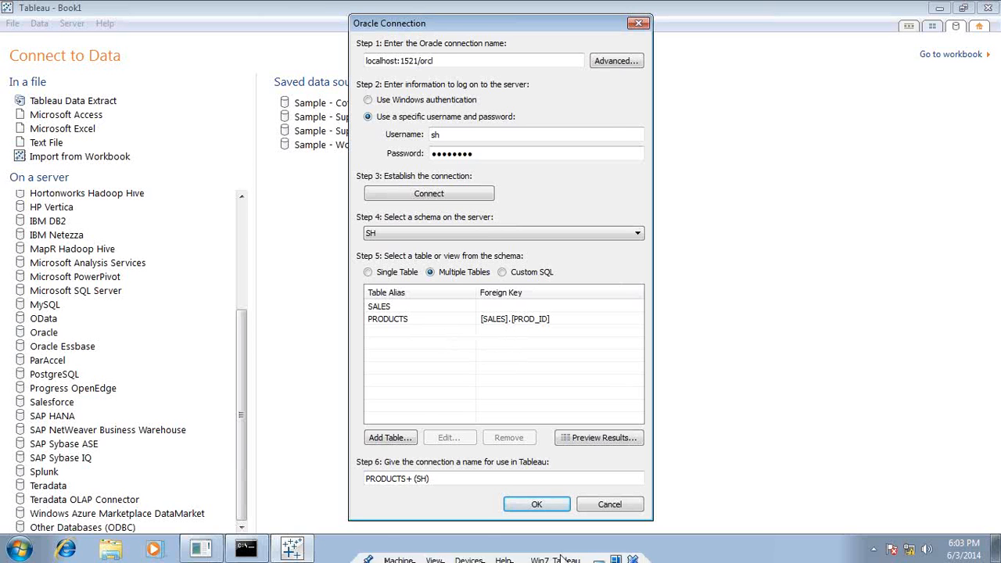
Inspect the PRODUCTS–SALES relationship details in Access without changes, then return to Tableau.
click(598, 555)
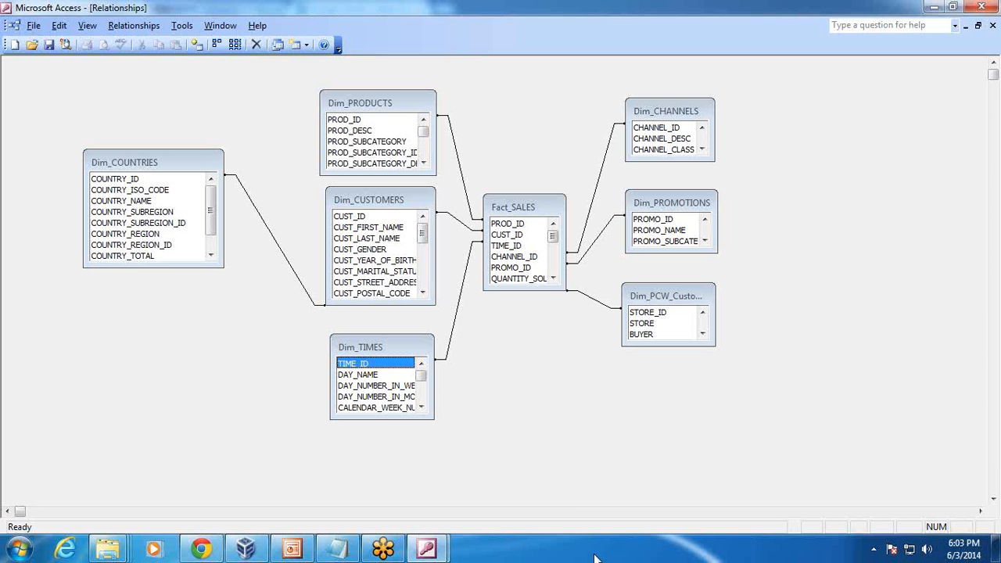
double_click(468, 197)
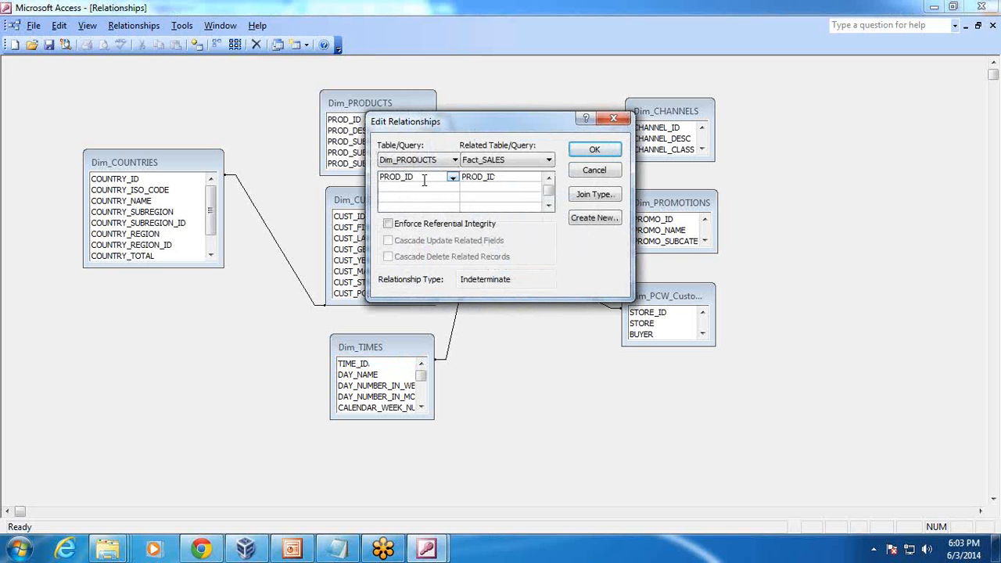
click(585, 170)
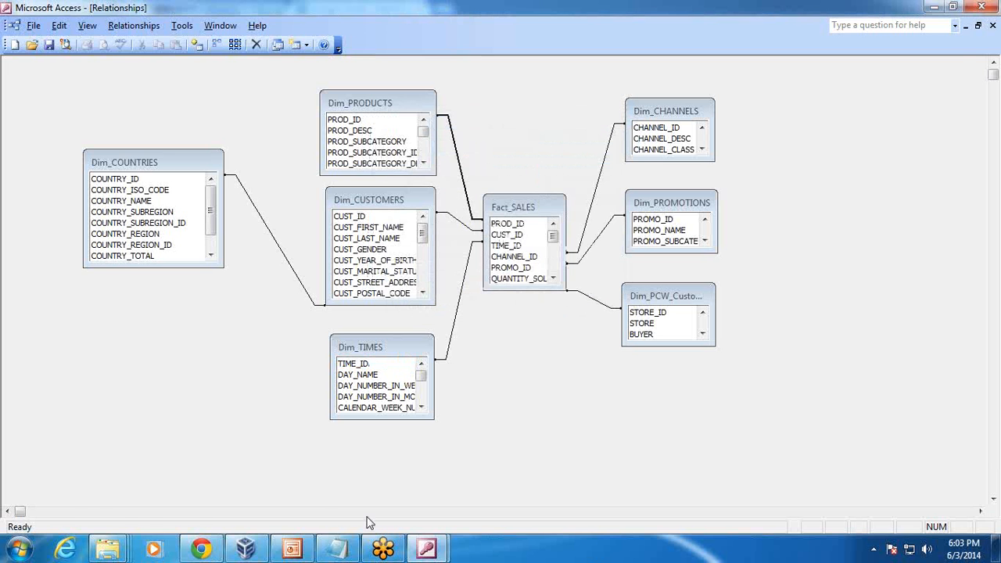
click(245, 548)
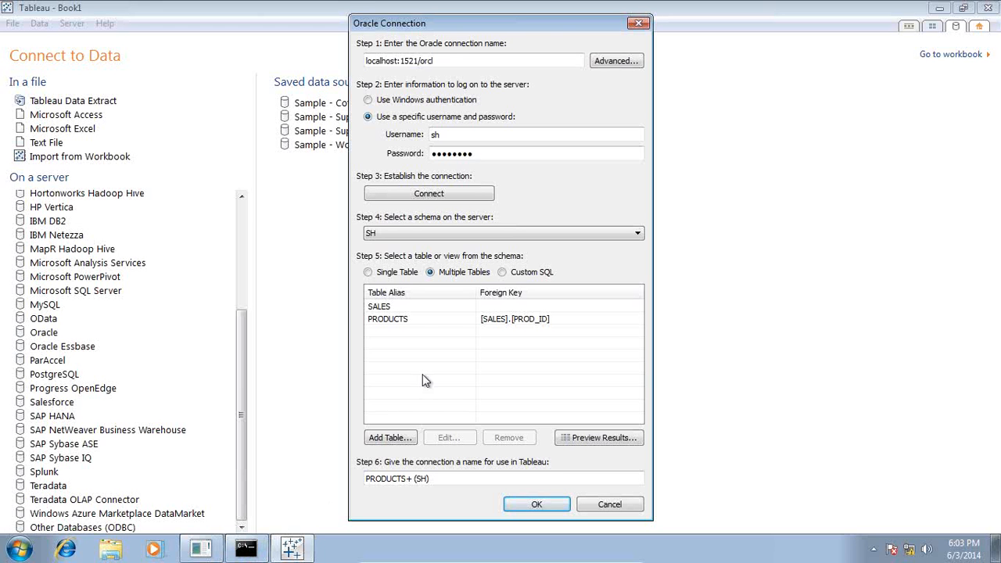
Add the TIMES table to the connection, joined on TIME_ID.
click(387, 437)
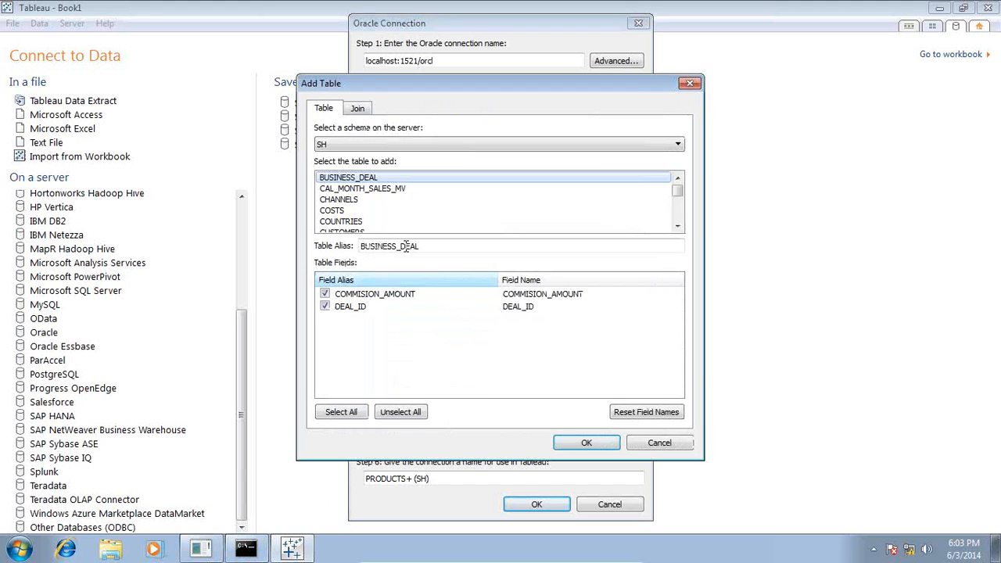
click(677, 226)
click(677, 226)
click(677, 226)
click(677, 226)
click(677, 226)
click(677, 226)
click(677, 226)
click(677, 226)
click(677, 226)
click(677, 226)
click(677, 226)
click(344, 222)
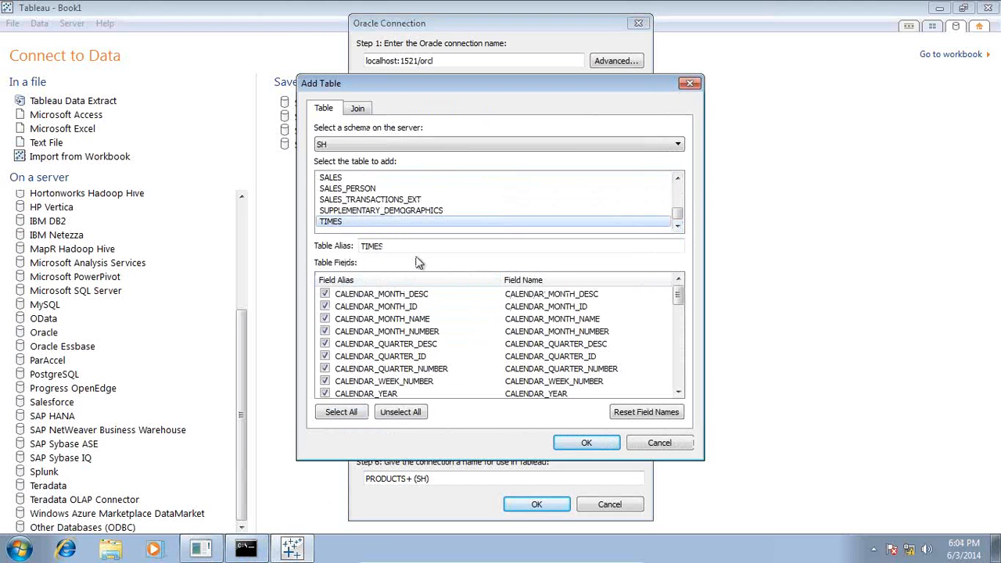
click(574, 439)
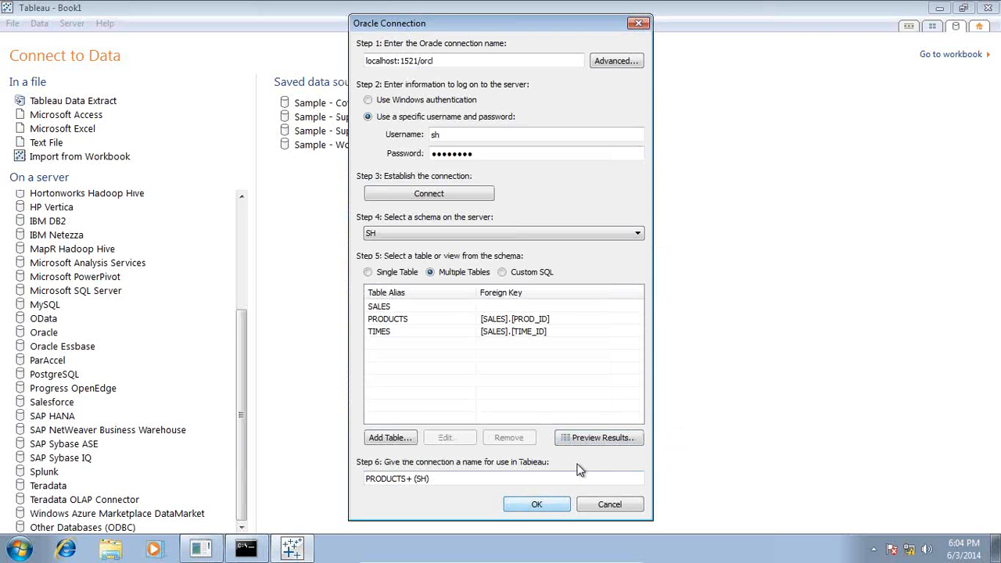
Preview the joined PRODUCTS, SALES and TIMES rows, accept the connection, and connect live to Sheet 1.
click(592, 440)
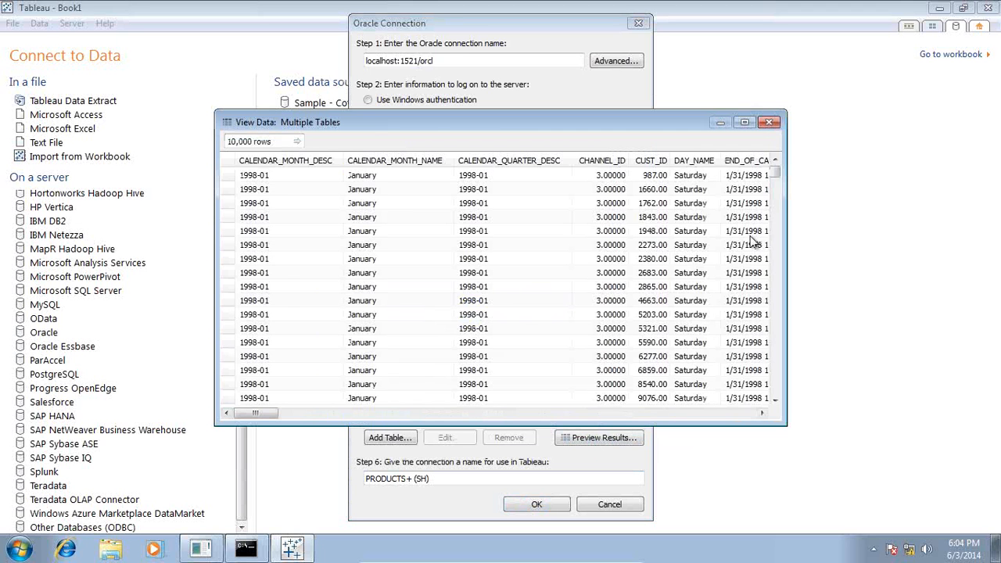
click(769, 122)
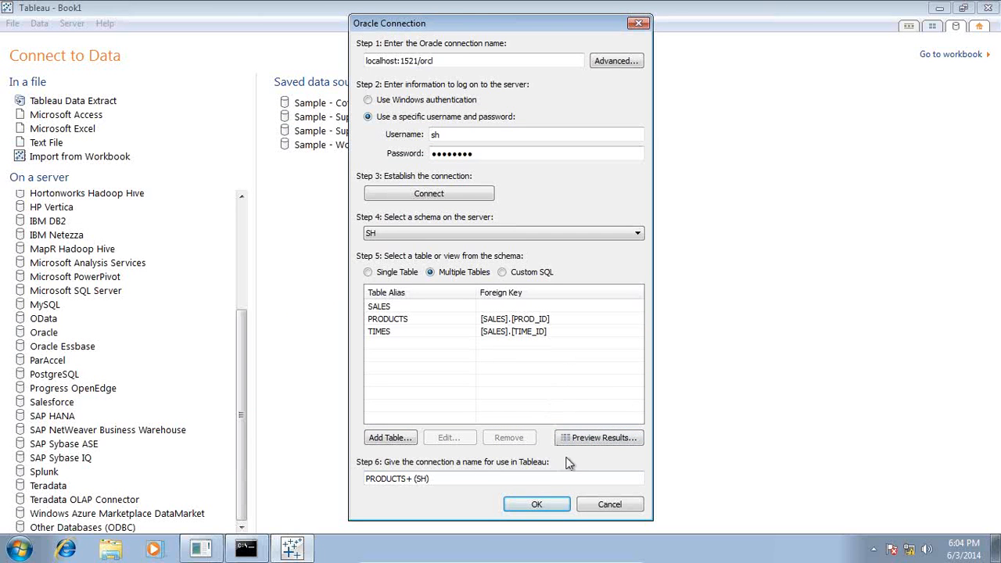
click(550, 504)
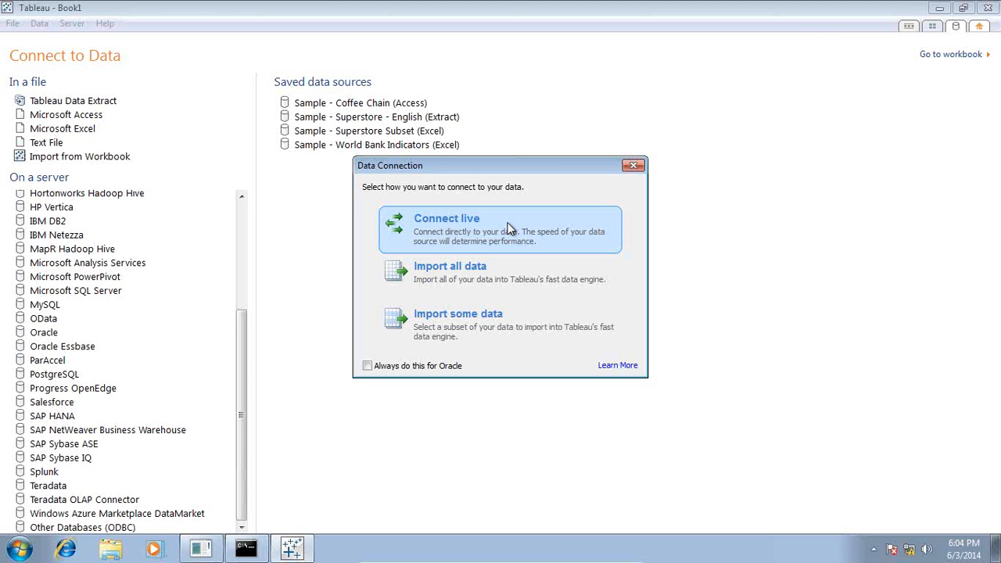
click(475, 225)
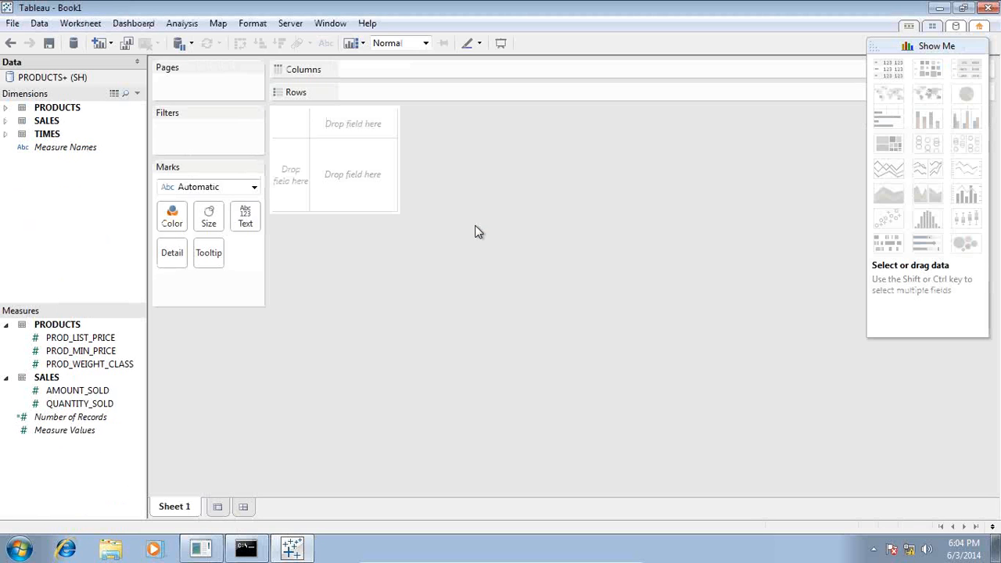
Expand the SALES and PRODUCTS dimension folders and scroll through their fields.
click(6, 121)
click(6, 107)
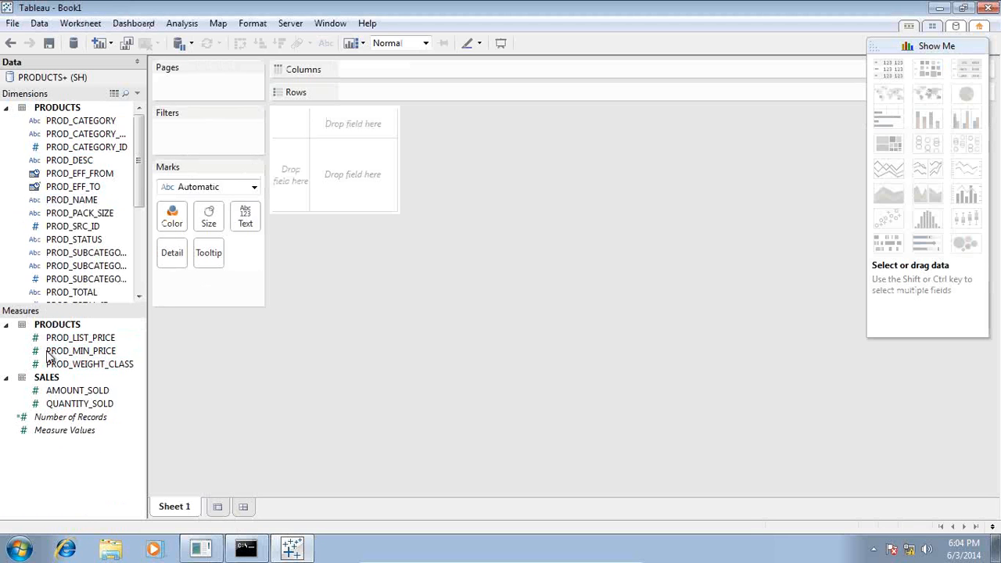
drag(138, 200, 138, 286)
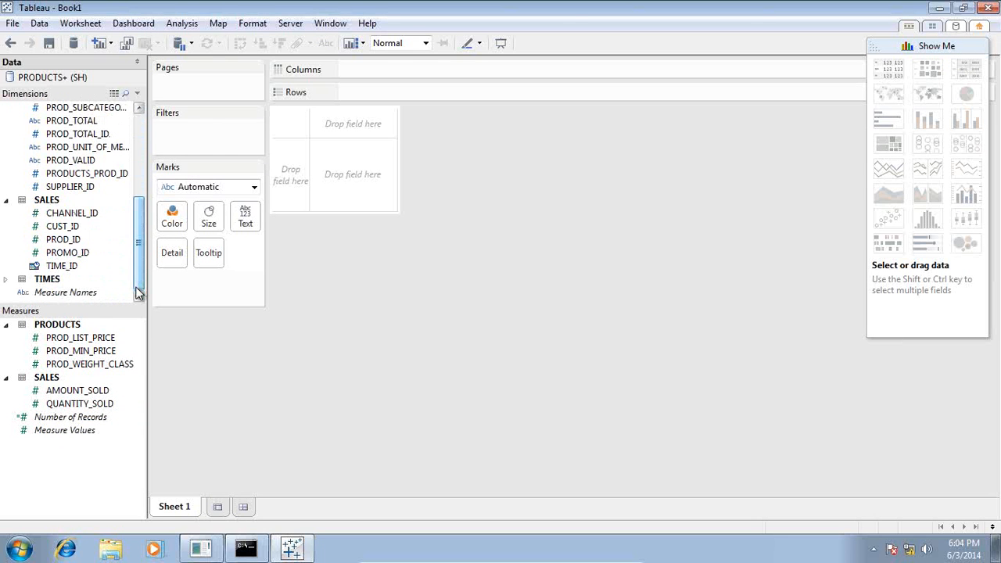
mouse_move(485, 557)
click(598, 555)
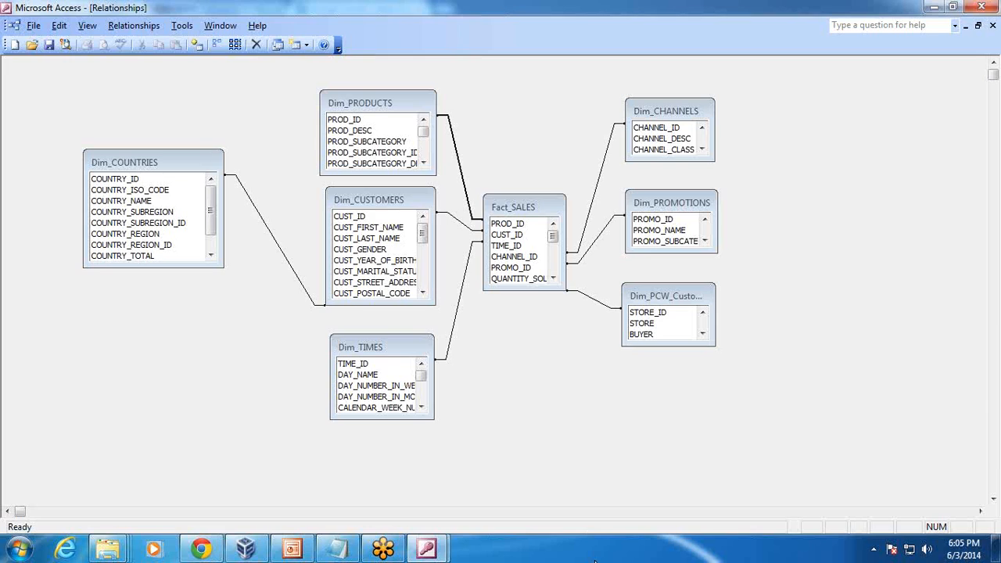
click(291, 549)
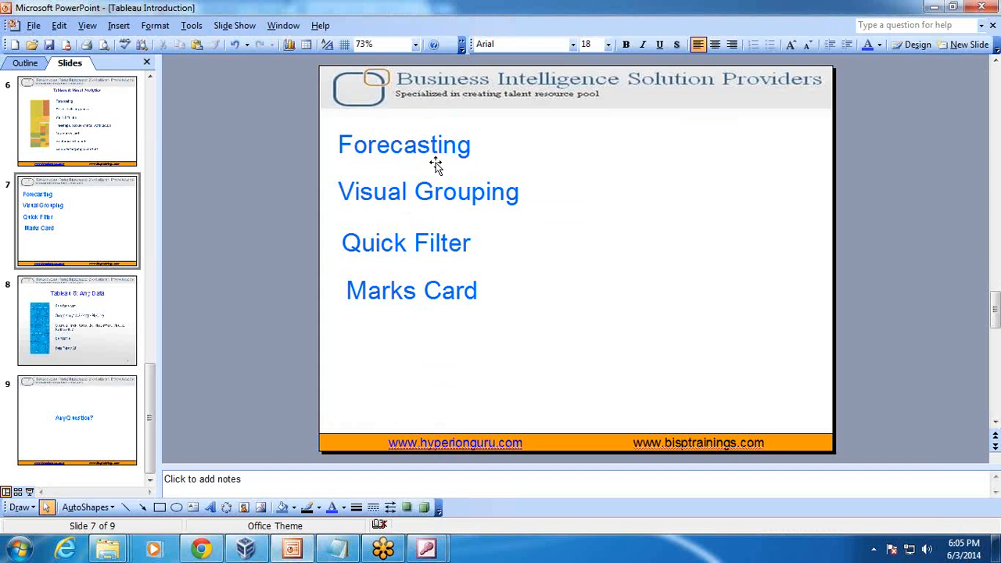
click(246, 548)
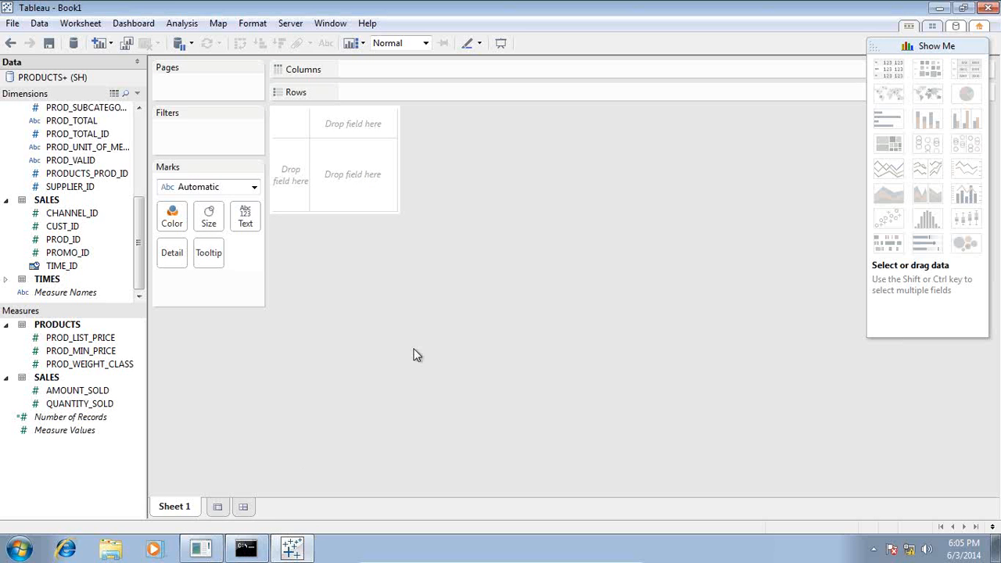
Put PROD_CATEGORY on Rows, expand the TIMES fields, and glance at the SQL*Plus table listing.
drag(138, 255, 372, 91)
drag(138, 195, 134, 270)
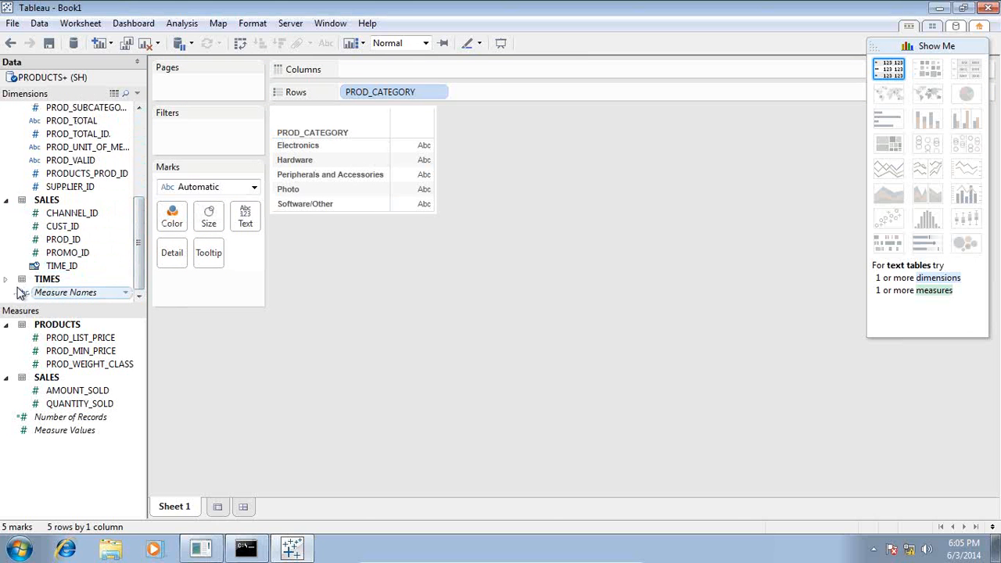
click(7, 281)
drag(141, 190, 141, 283)
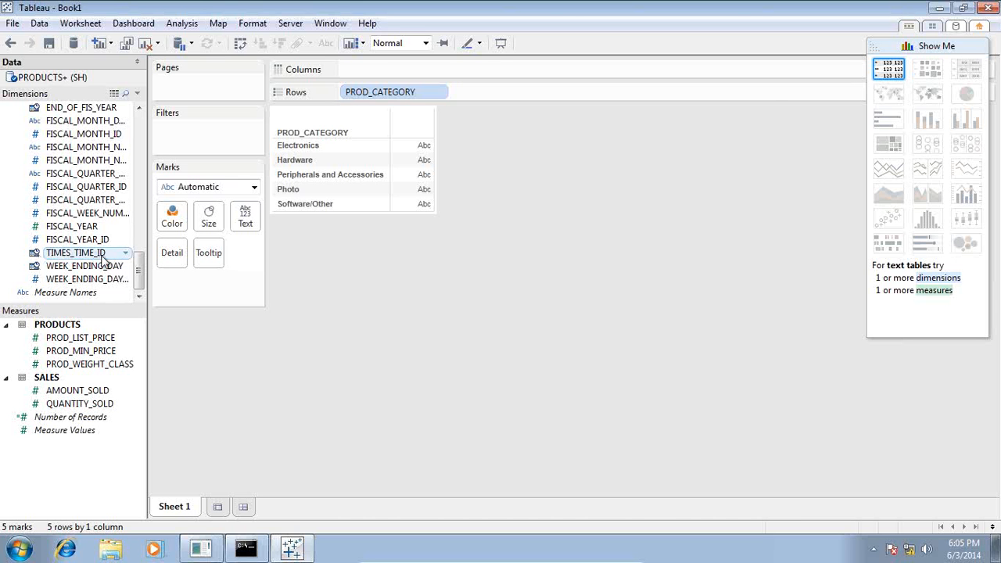
click(245, 547)
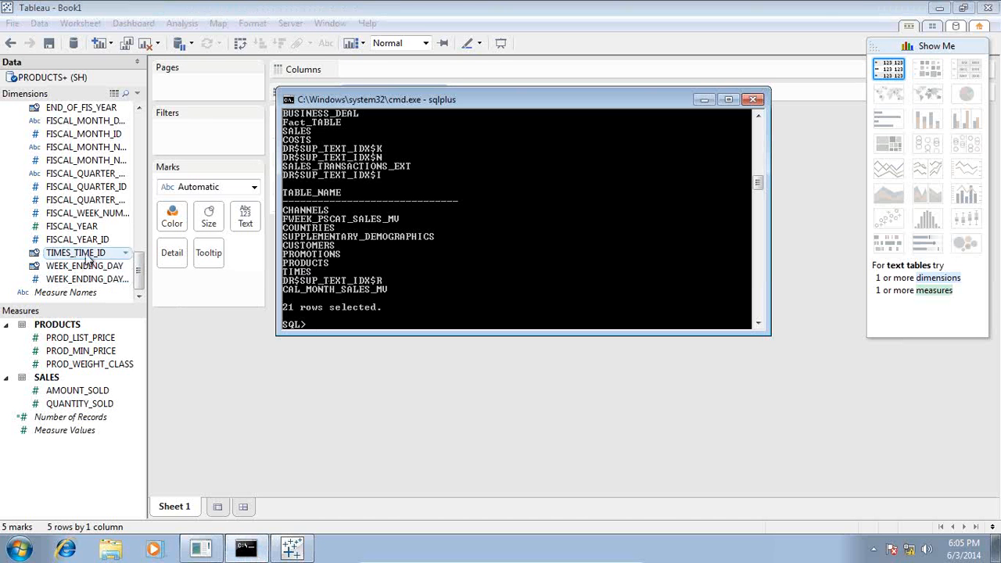
click(413, 28)
Put YEAR(TIMES_TIME_ID) on Columns and SUM(AMOUNT_SOLD) in the cells, totalling 98,205,831.
drag(78, 239, 389, 109)
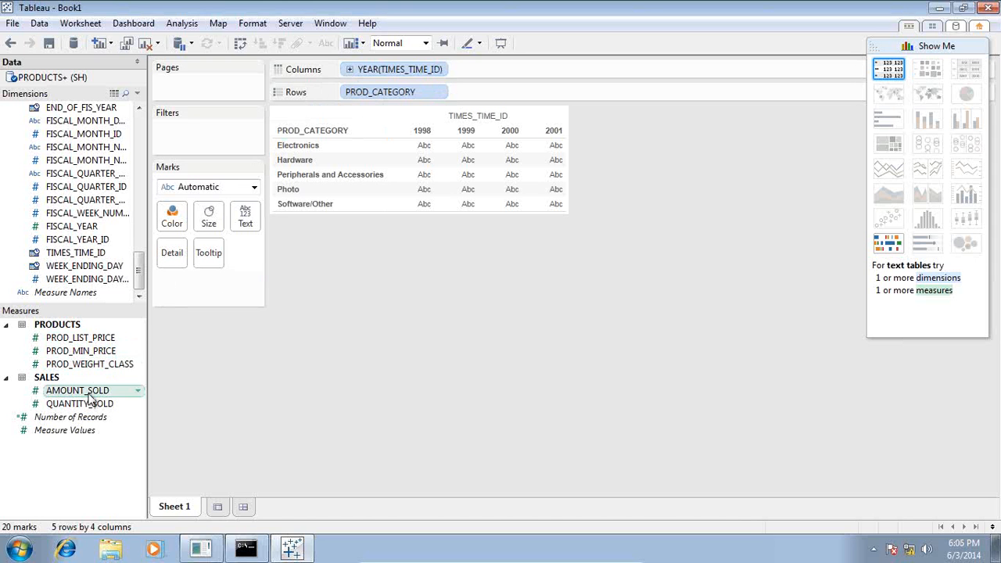
drag(88, 400, 451, 193)
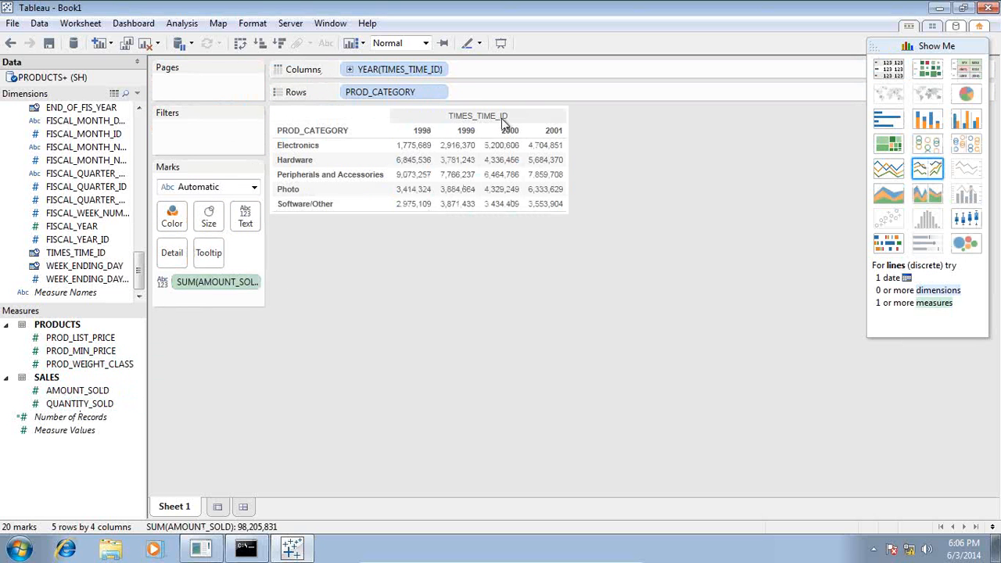
Drill the years down to quarters and months, then collapse back to years.
click(350, 70)
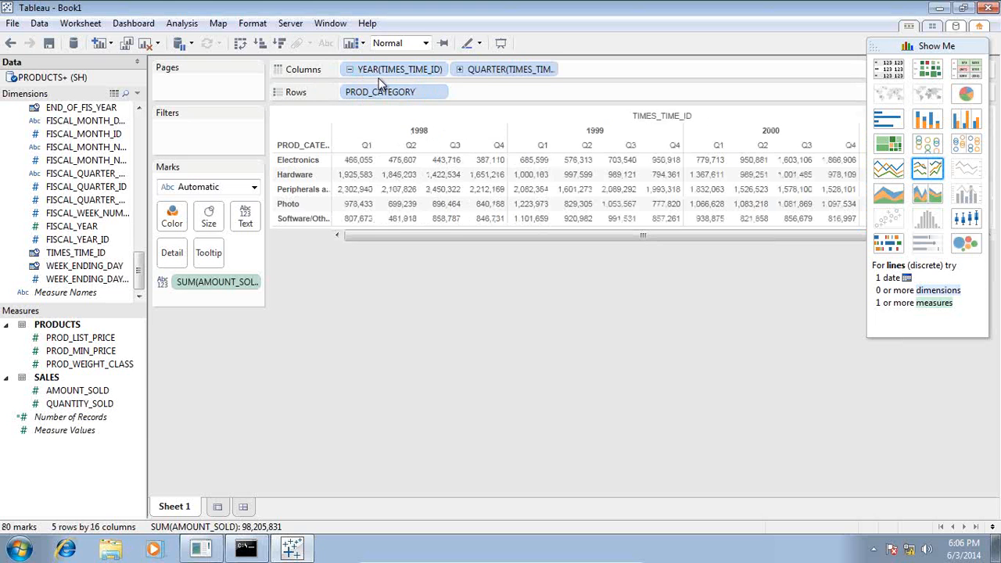
click(459, 68)
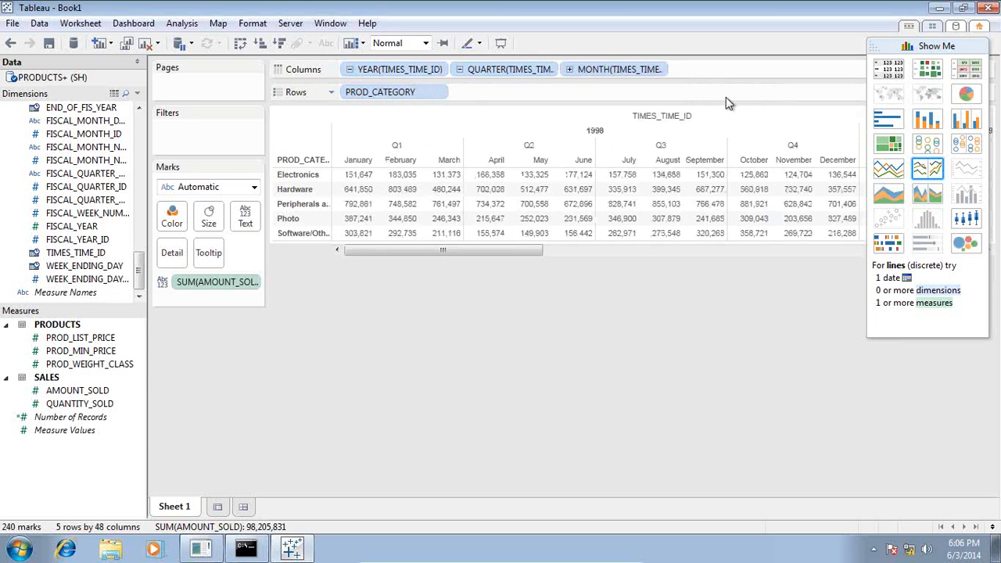
click(459, 69)
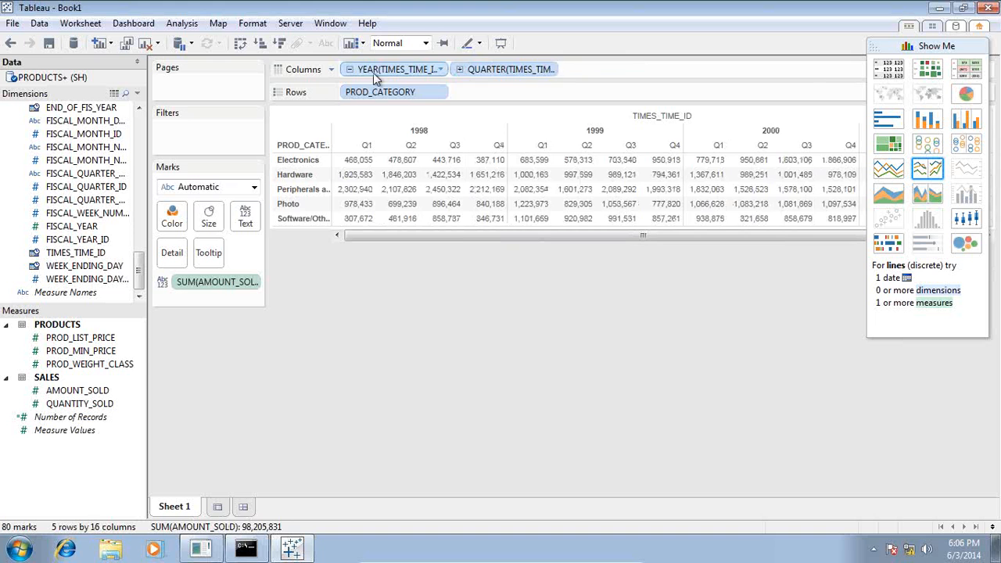
click(349, 70)
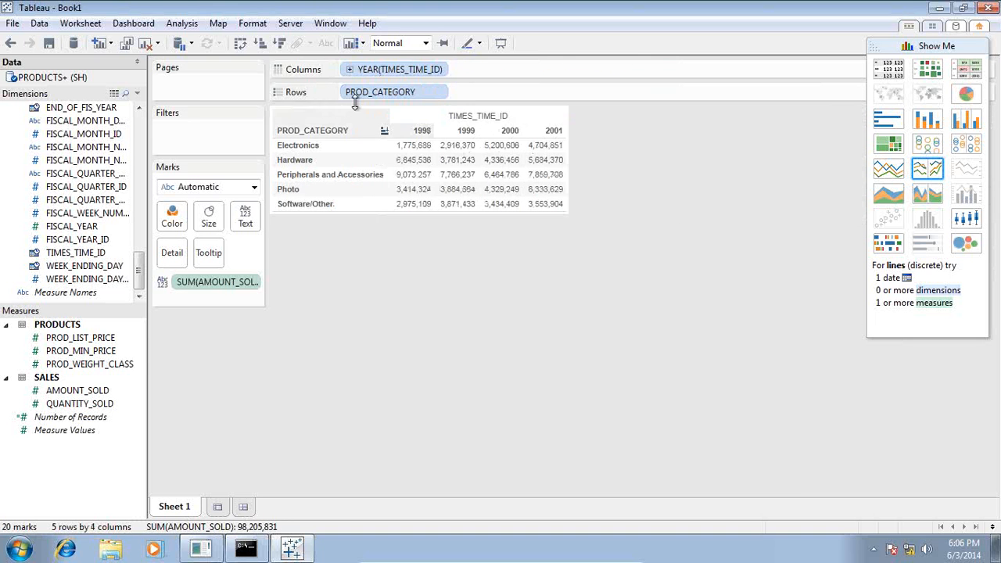
Switch to a Lines (discrete) chart of summed AMOUNT_SOLD for 1998–2001, one line per category.
click(887, 168)
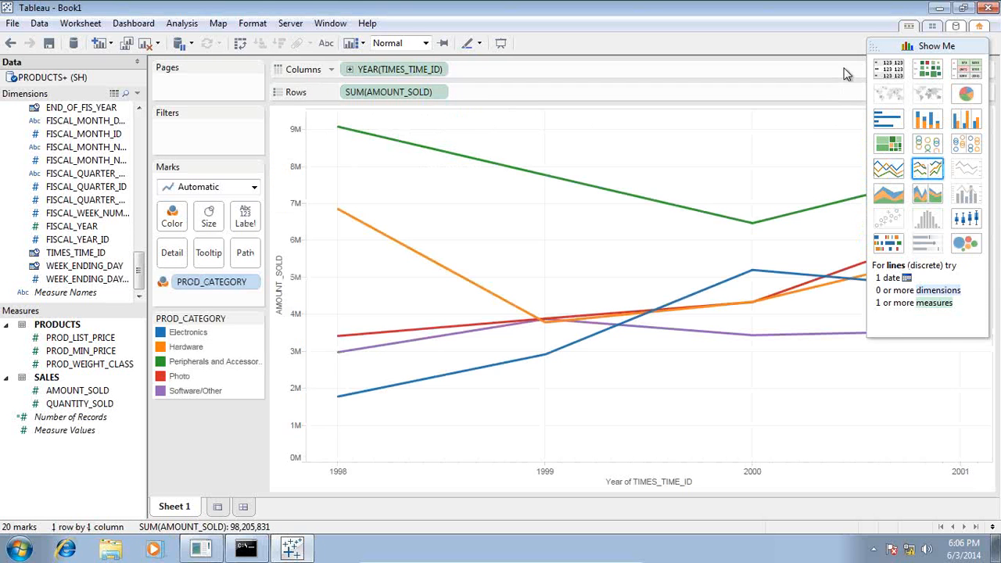
drag(876, 47, 869, 334)
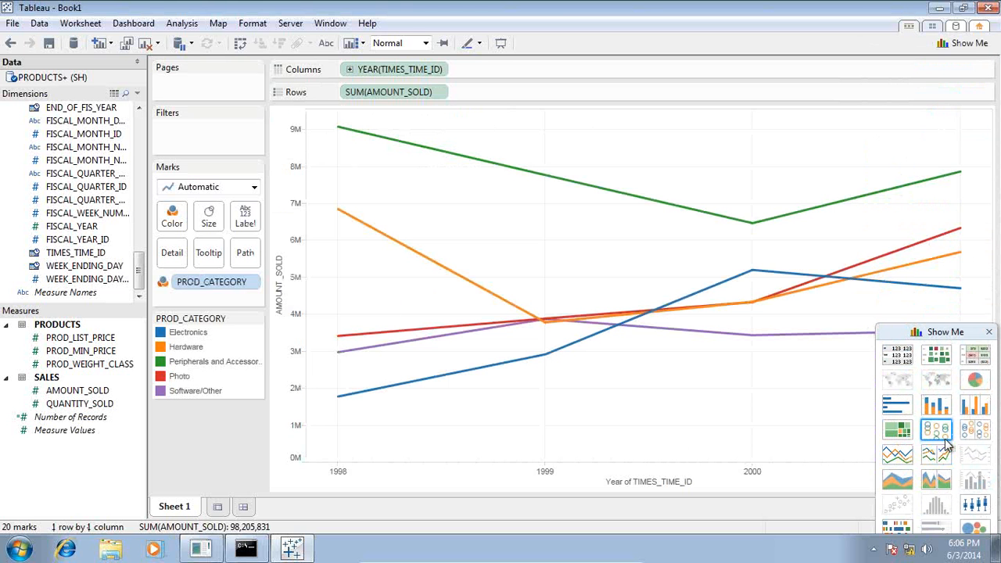
mouse_move(964, 179)
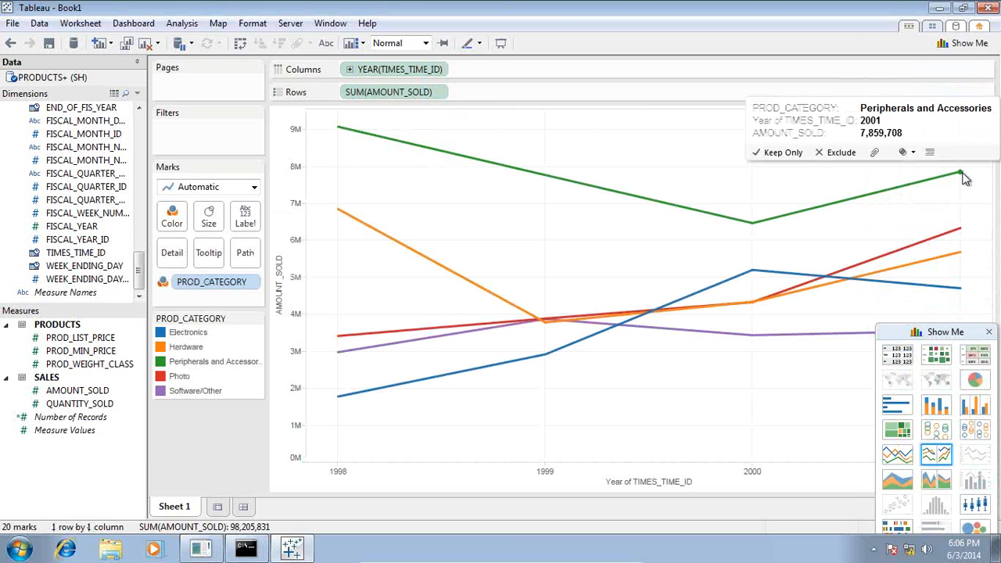
drag(934, 335, 925, 61)
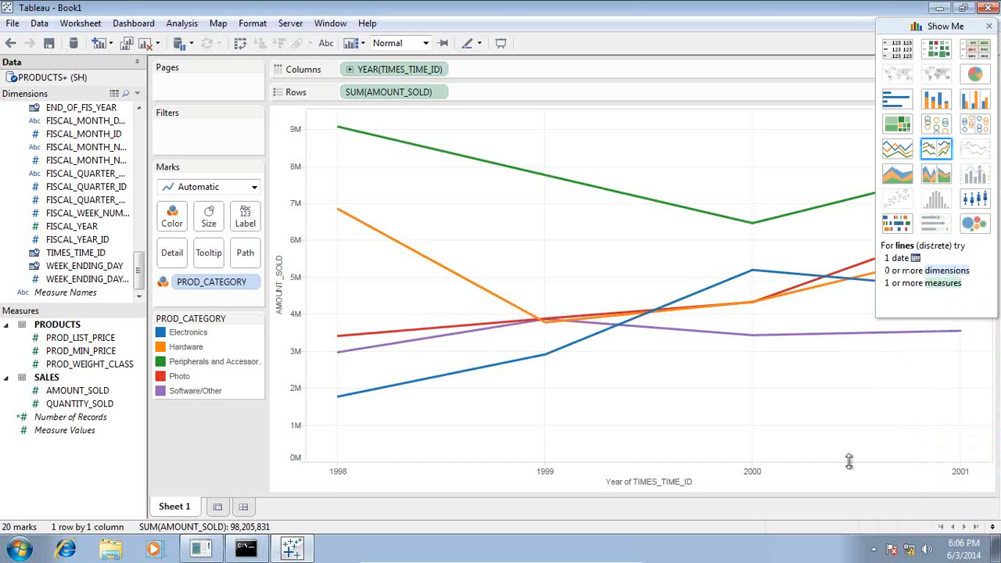
drag(942, 27, 923, 283)
click(960, 174)
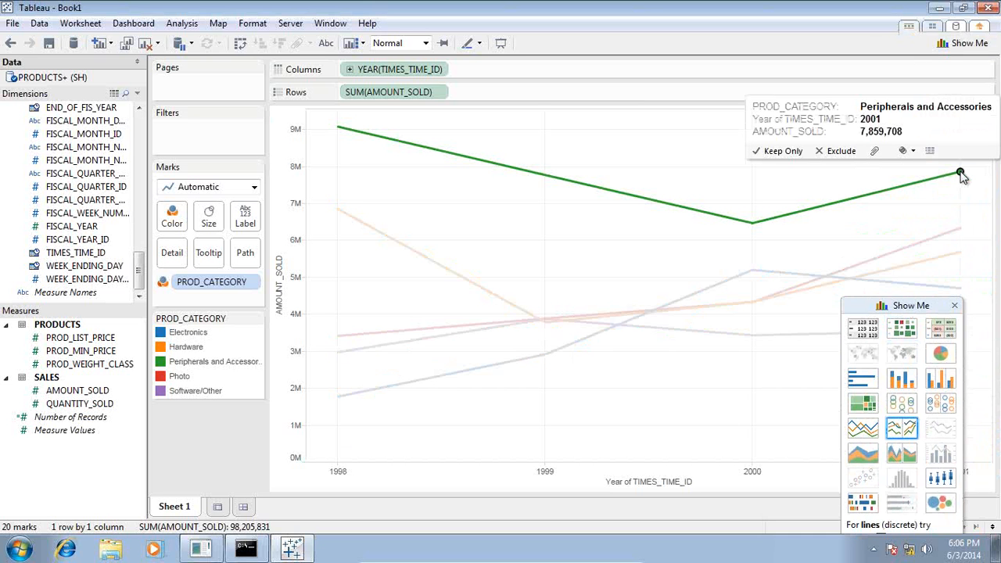
Show a forecast on the chart, extending each category's line with estimates through 2002.
right_click(960, 173)
mouse_move(926, 313)
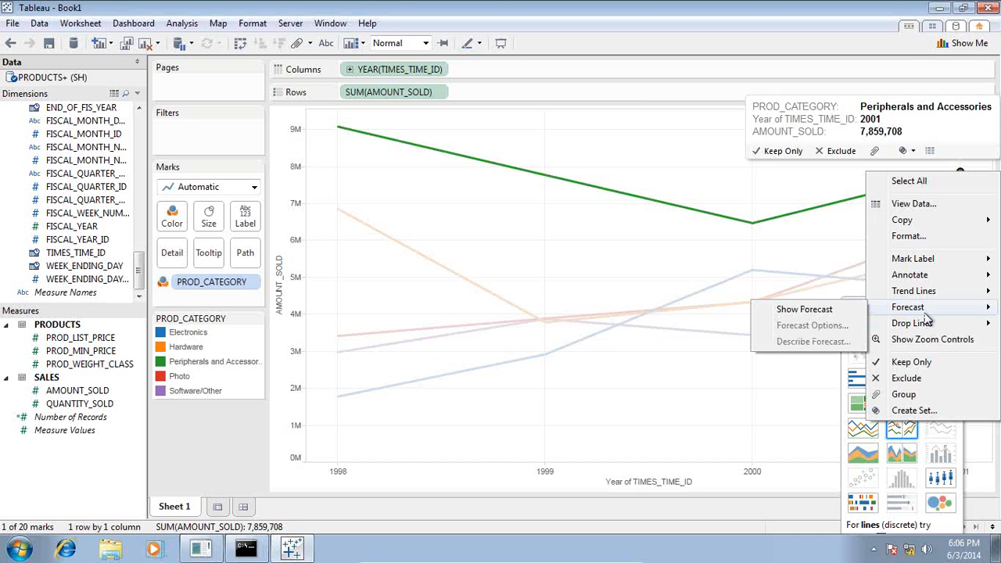
click(834, 311)
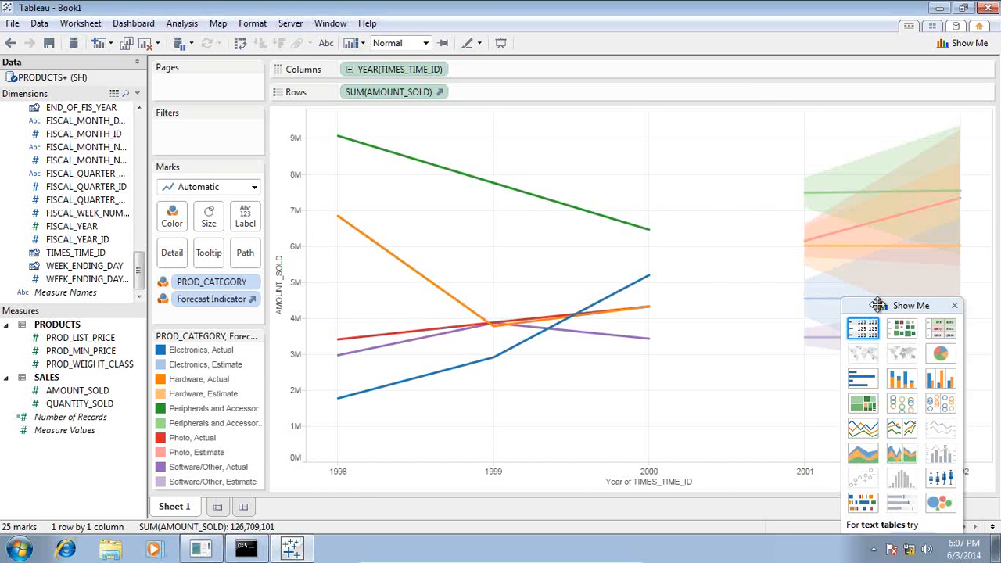
drag(877, 305, 622, 144)
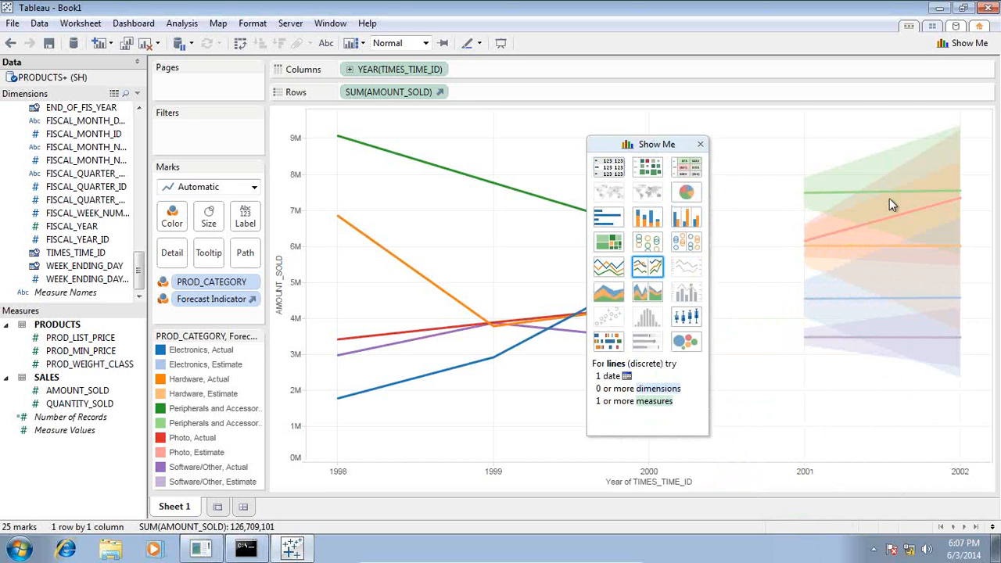
Open Forecast Options from the 2002 Peripherals and Accessories estimate point.
click(960, 193)
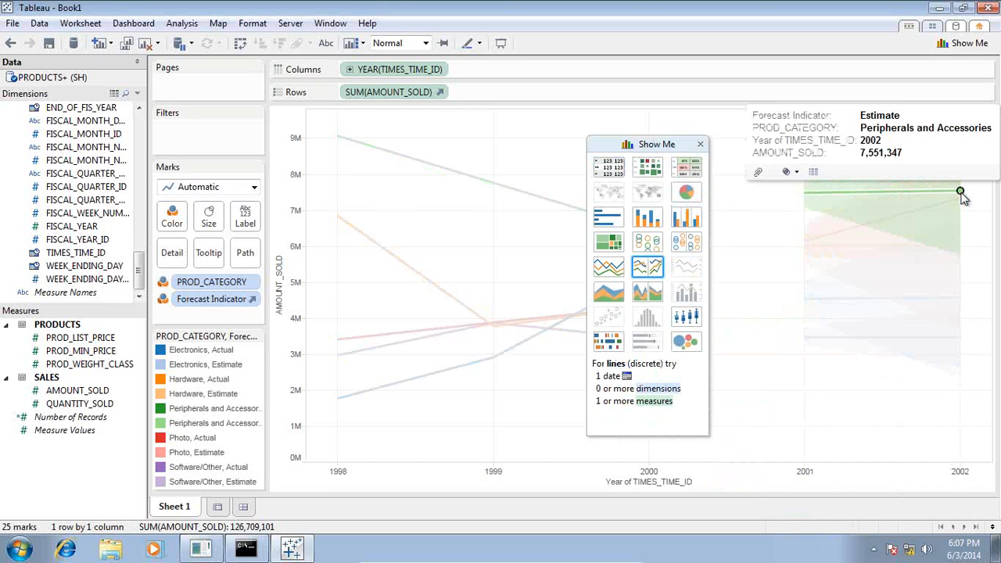
right_click(960, 193)
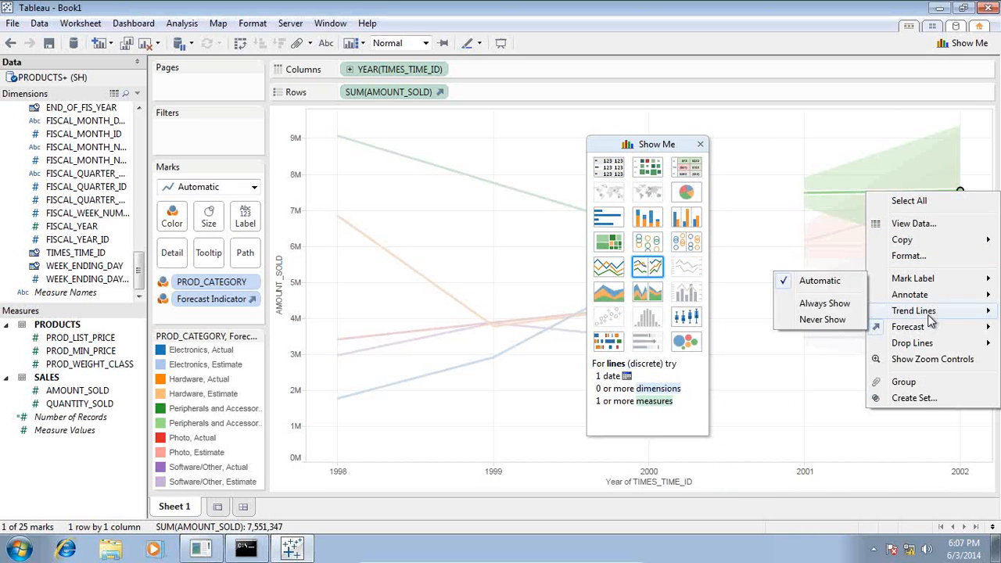
mouse_move(928, 328)
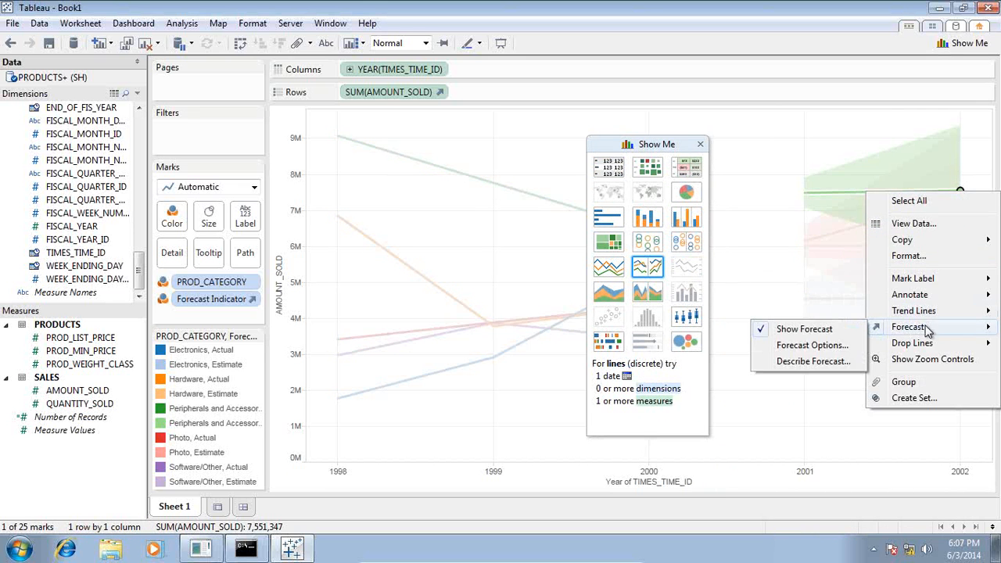
click(818, 346)
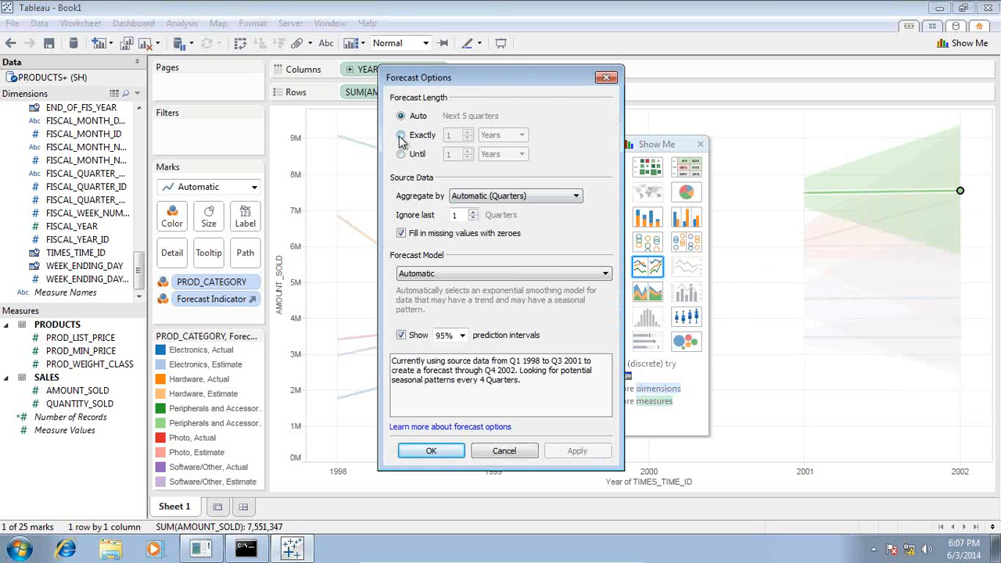
Set the forecast length to exactly 3 years so estimates run through 2004.
click(401, 139)
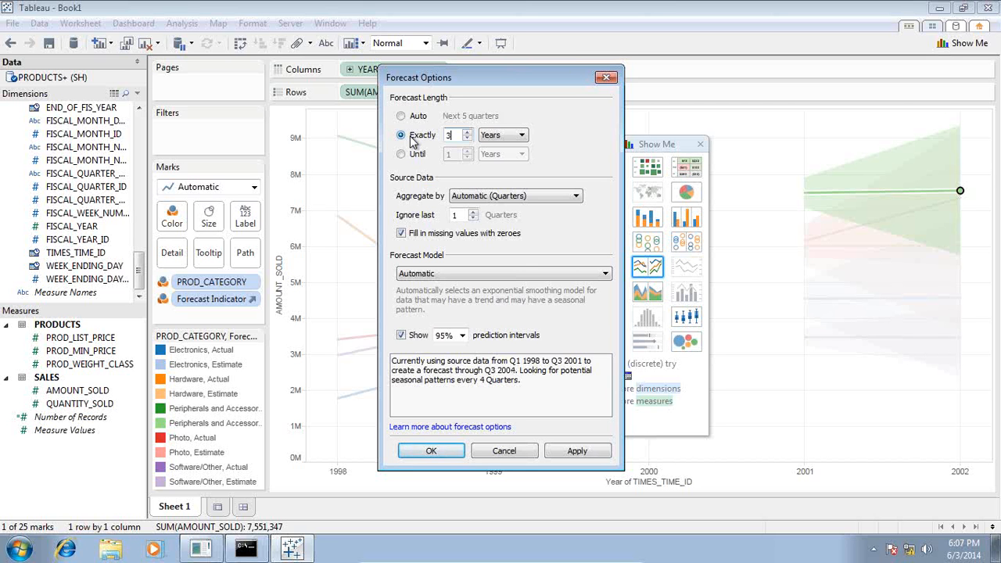
click(448, 455)
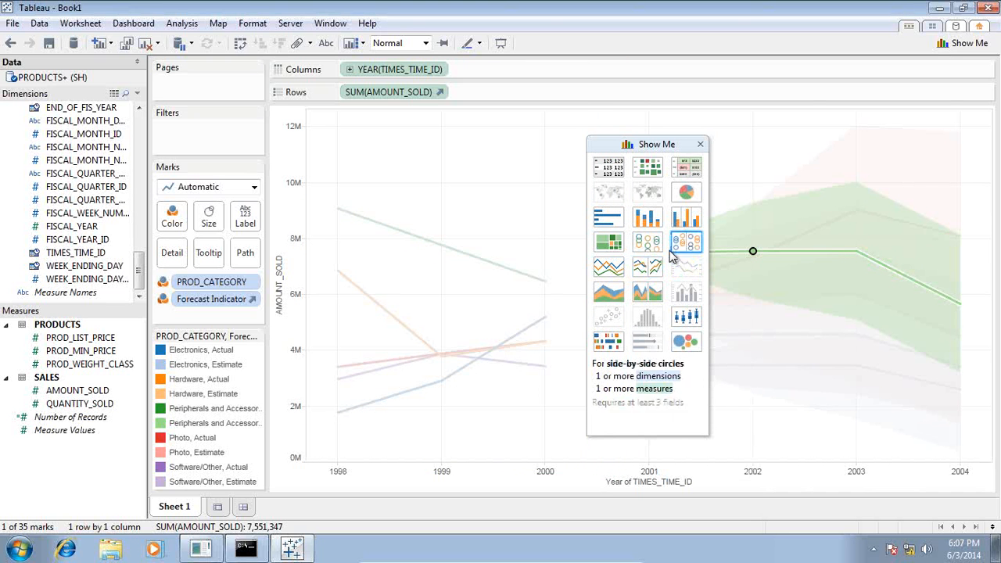
Show actual and estimated amounts as a text table, then as Lines (continuous) panes per category.
click(615, 173)
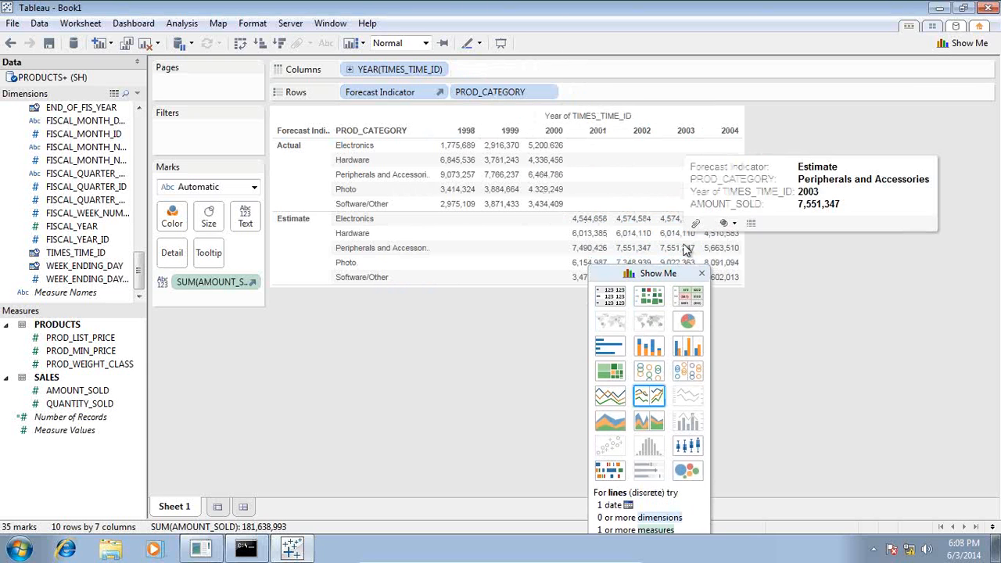
drag(677, 245, 680, 233)
drag(671, 272, 818, 73)
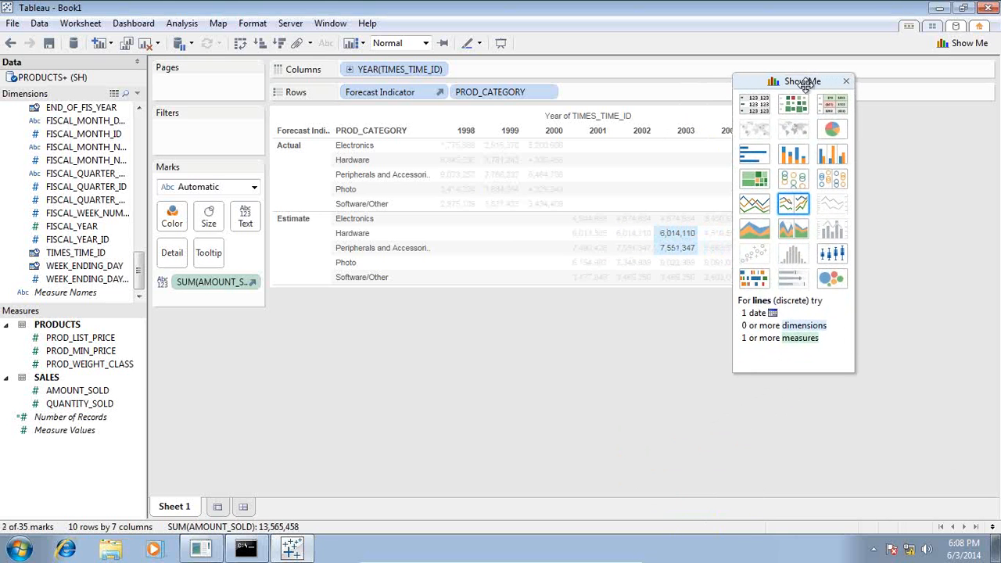
click(754, 205)
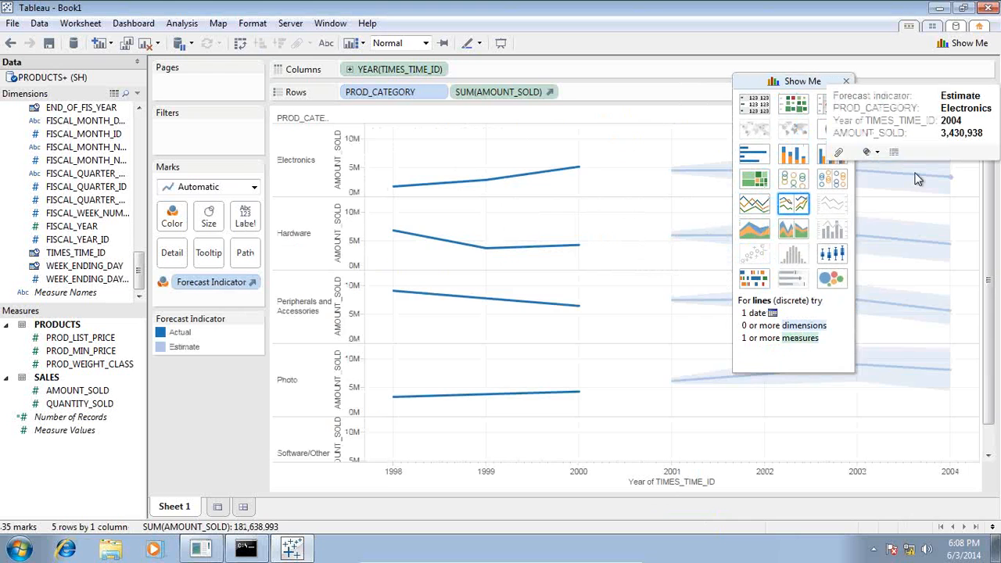
Open the Forecast menu on the 2004 Electronics estimate, then minimise the VM to show PowerPoint.
click(947, 178)
right_click(947, 178)
mouse_move(926, 312)
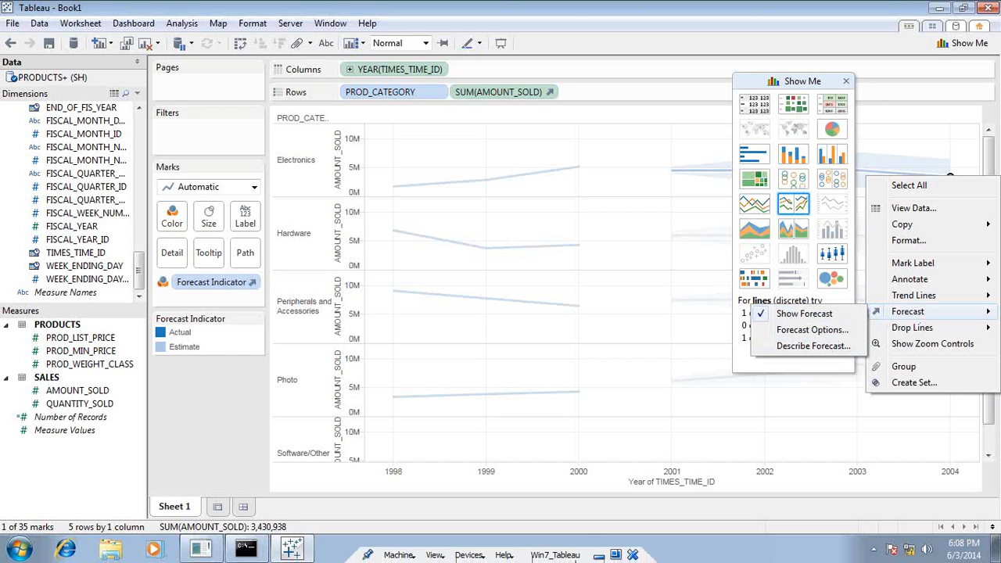
click(598, 555)
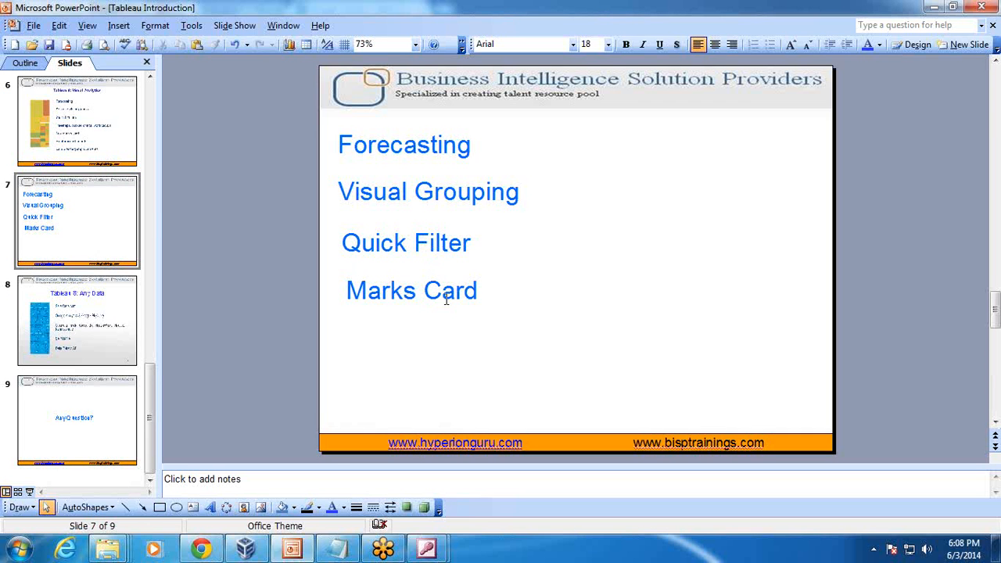
Restore the Win7_Tableau virtual machine from the taskbar.
click(245, 550)
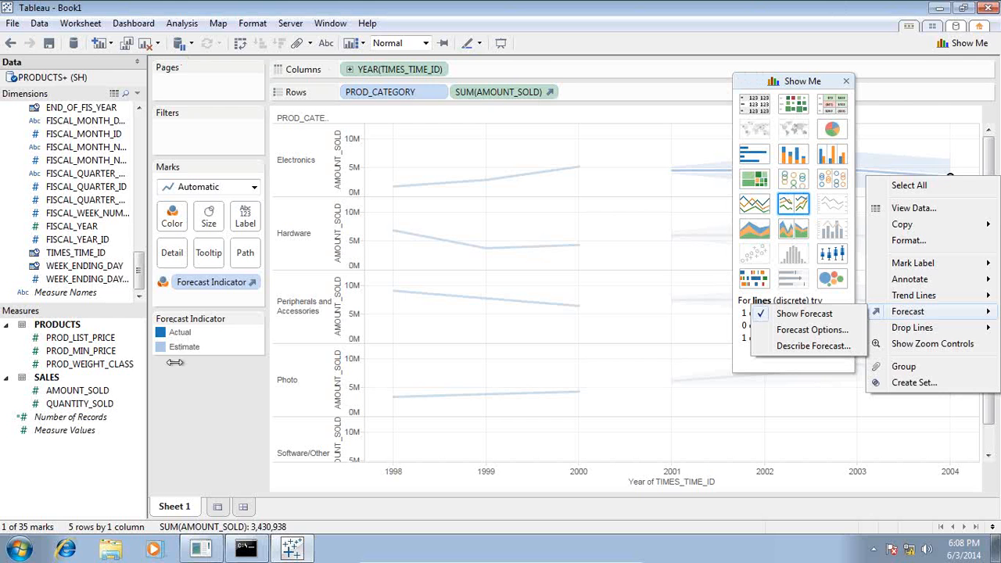
Add an empty Sheet 2, then briefly minimise the VM to view the slides.
click(217, 506)
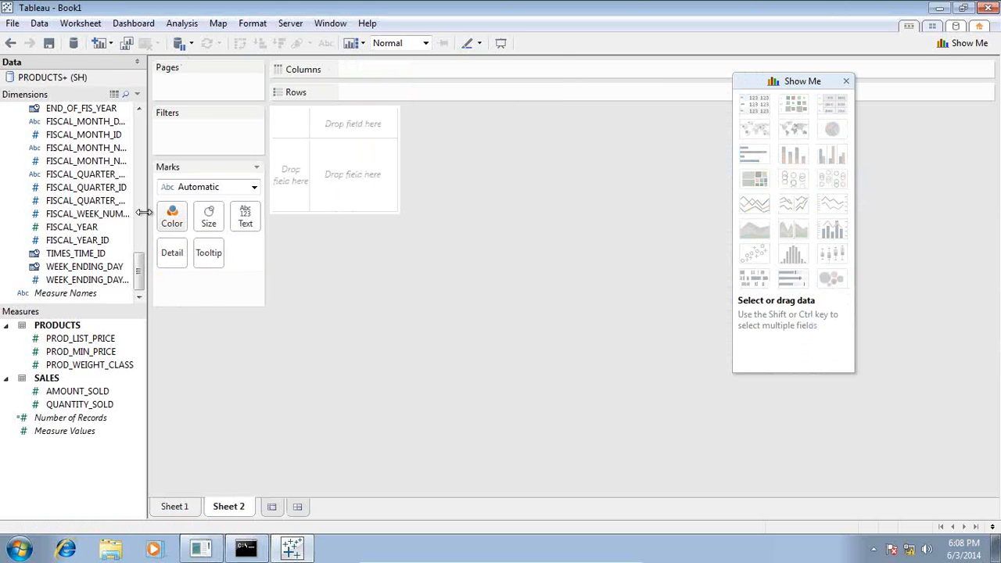
drag(139, 263, 147, 133)
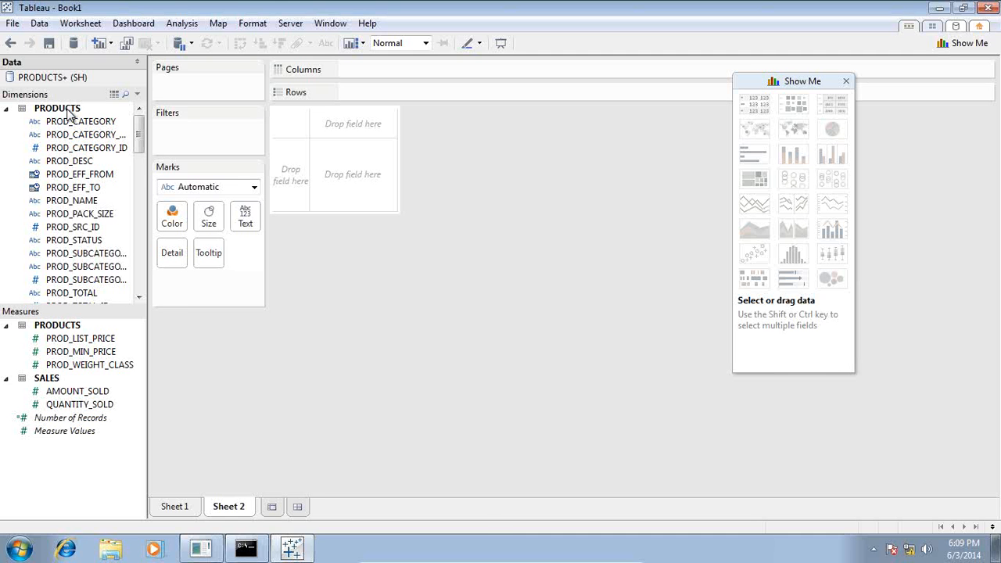
click(600, 555)
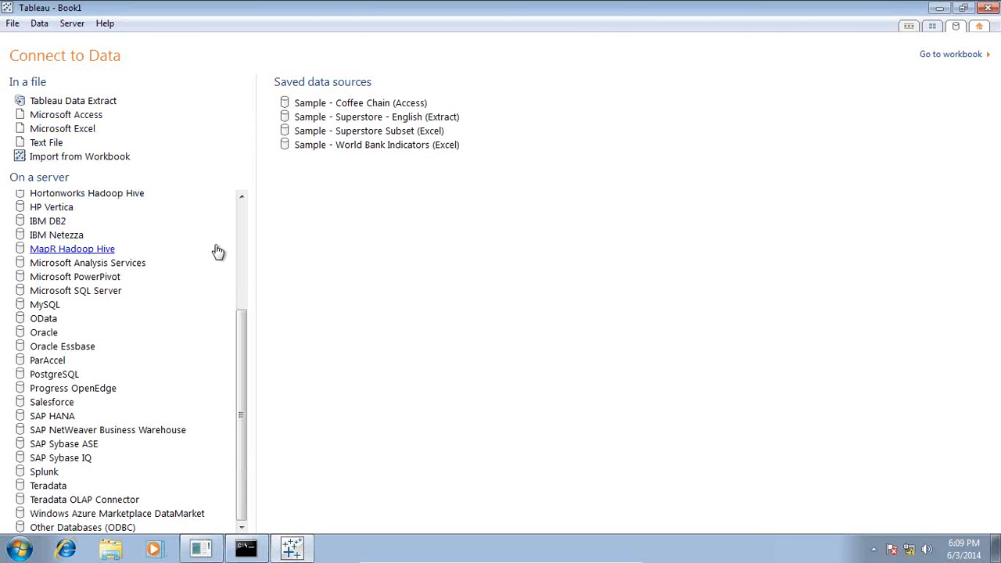
Start a new Oracle data connection, then switch to the Access Relationships diagram.
click(43, 332)
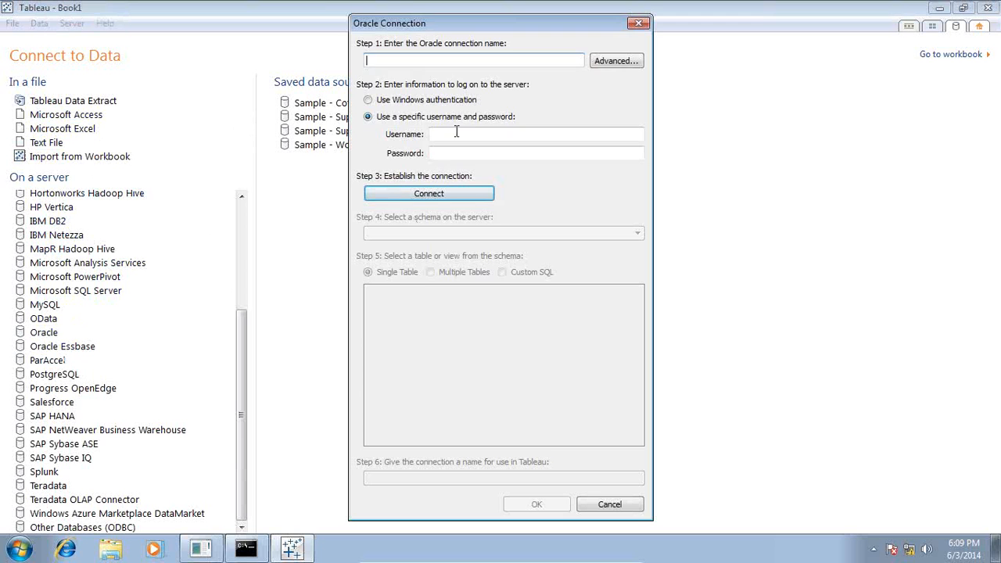
mouse_move(512, 557)
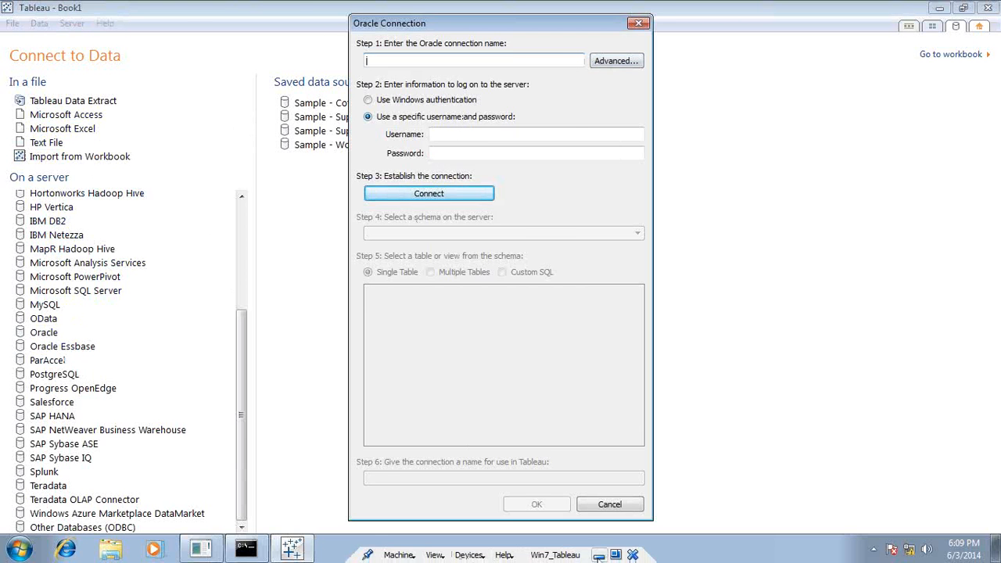
click(598, 556)
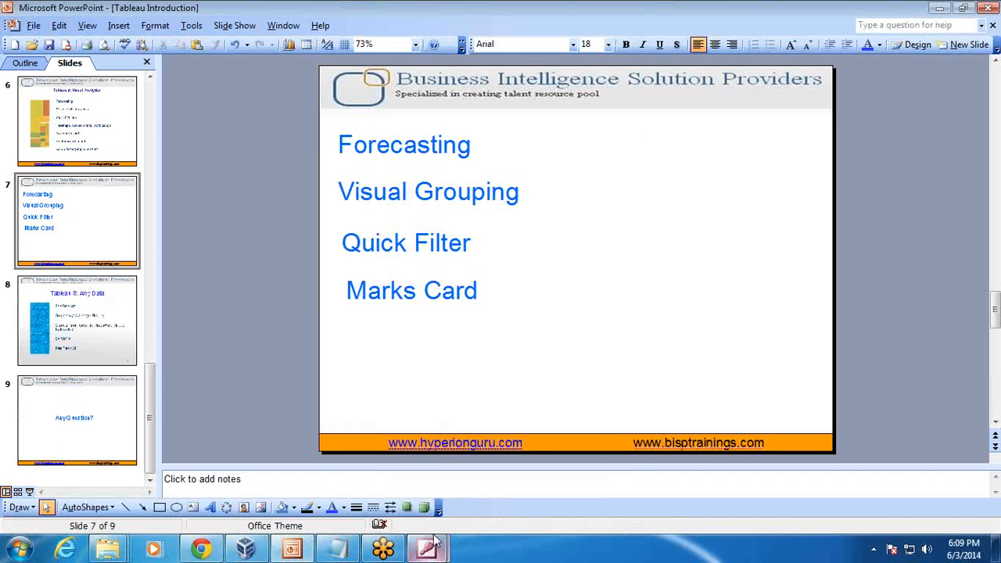
mouse_move(428, 551)
click(503, 469)
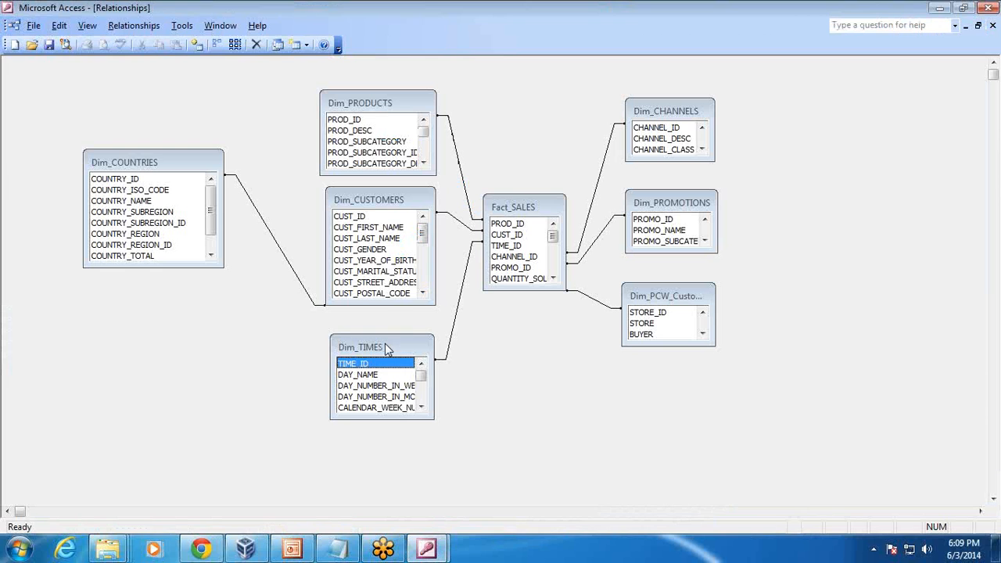
Inspect the PROD_ID, COUNTRY_ID and CUST_ID keys linking Fact_SALES, then return to Tableau.
click(508, 223)
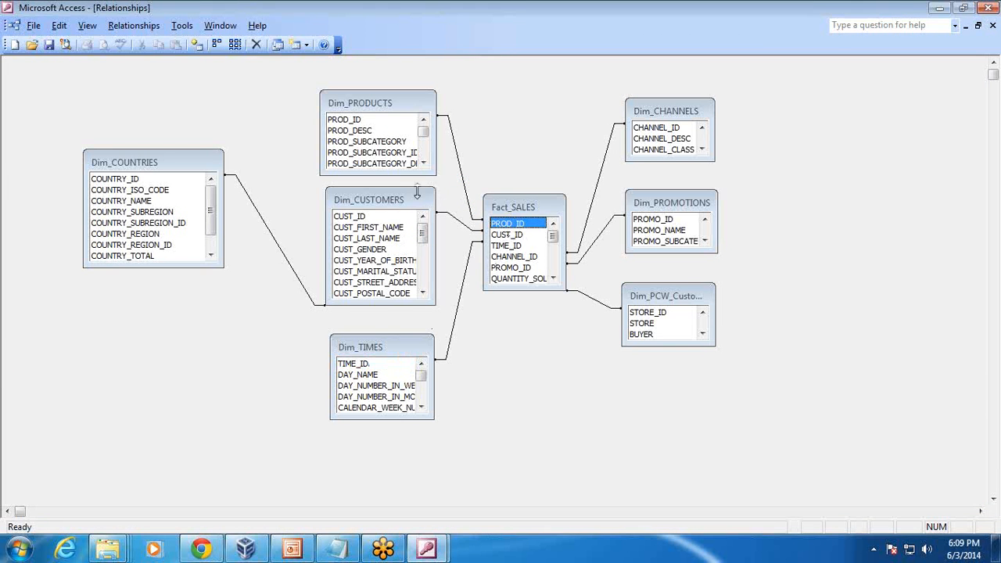
click(383, 118)
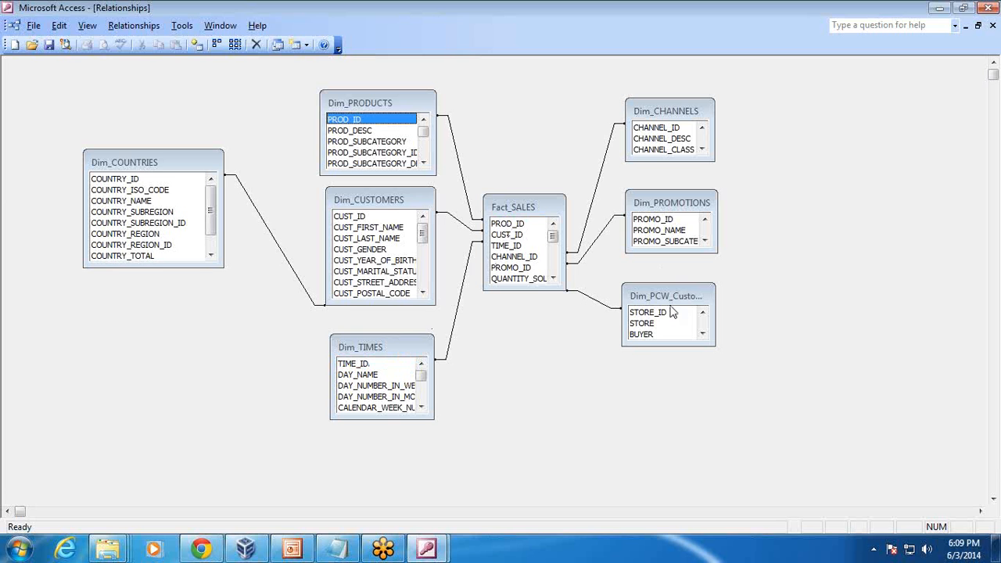
click(155, 165)
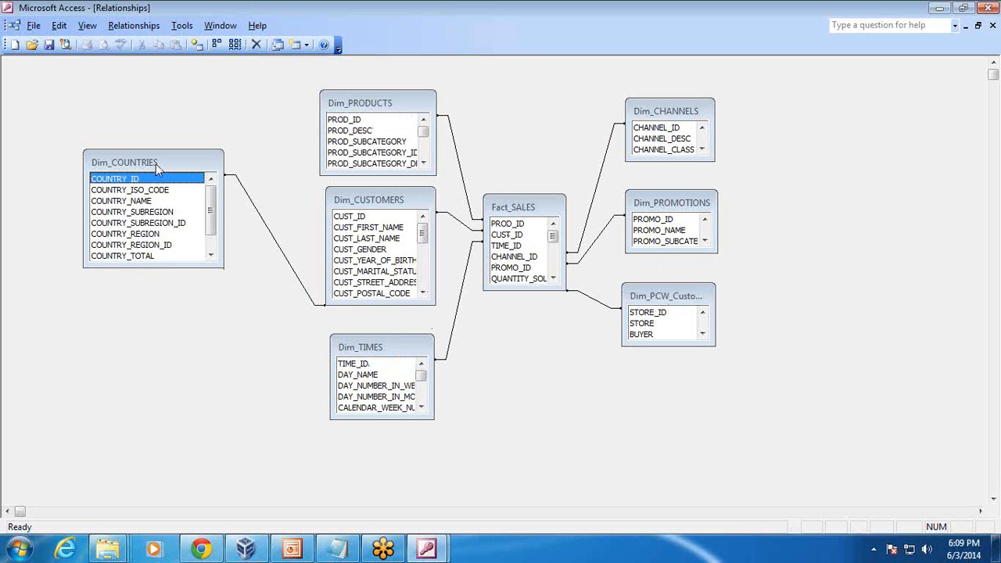
mouse_move(211, 202)
mouse_down()
mouse_move(216, 240)
mouse_move(210, 202)
mouse_up()
click(332, 196)
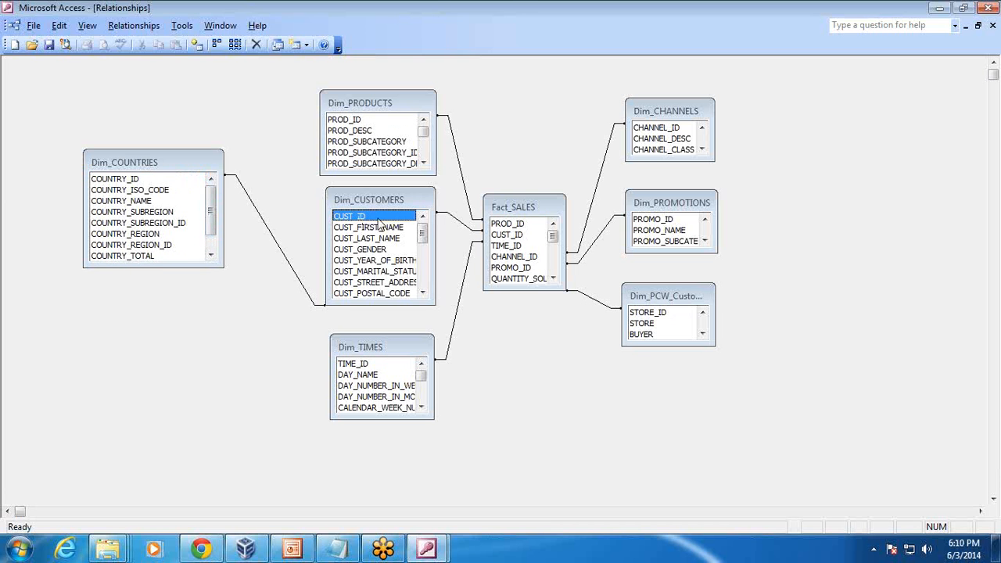
click(245, 548)
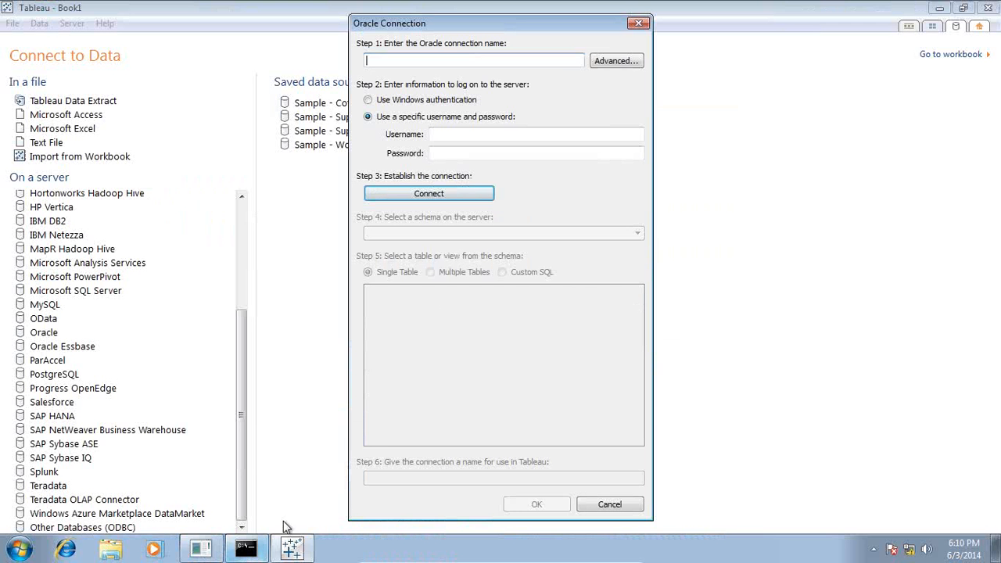
Set the Oracle server to localhost with service orcl on port 1521.
click(615, 61)
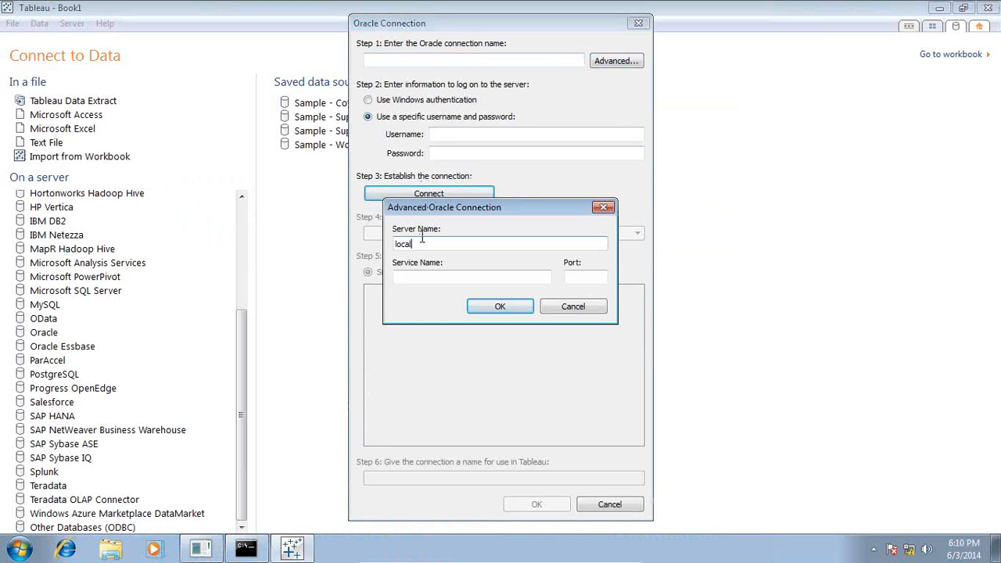
key(Tab)
text(orcl)
key(Tab)
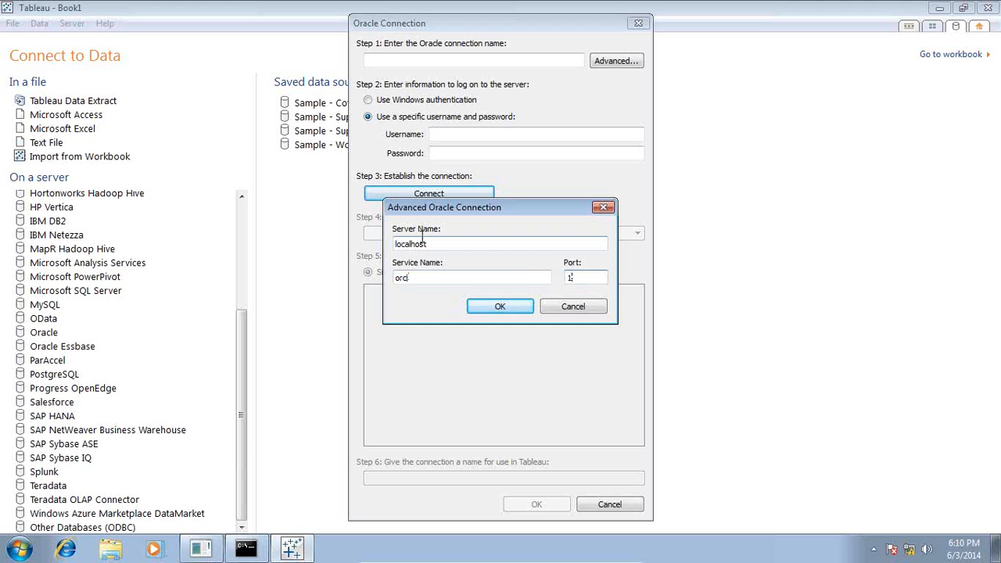
click(496, 307)
Log in to the SH schema, select the SALES table and switch to Multiple Tables.
click(447, 133)
text(sh)
key(Tab)
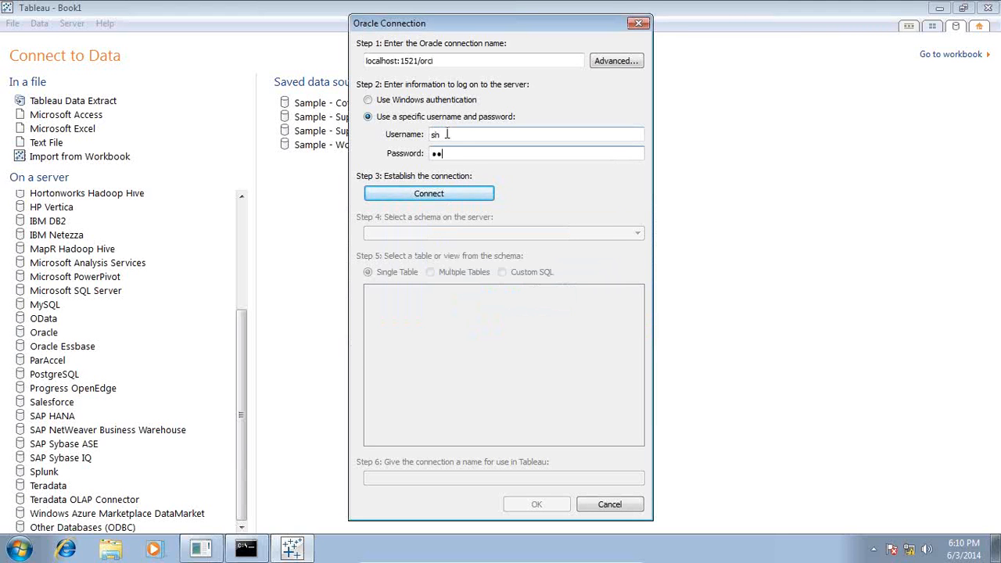
click(422, 193)
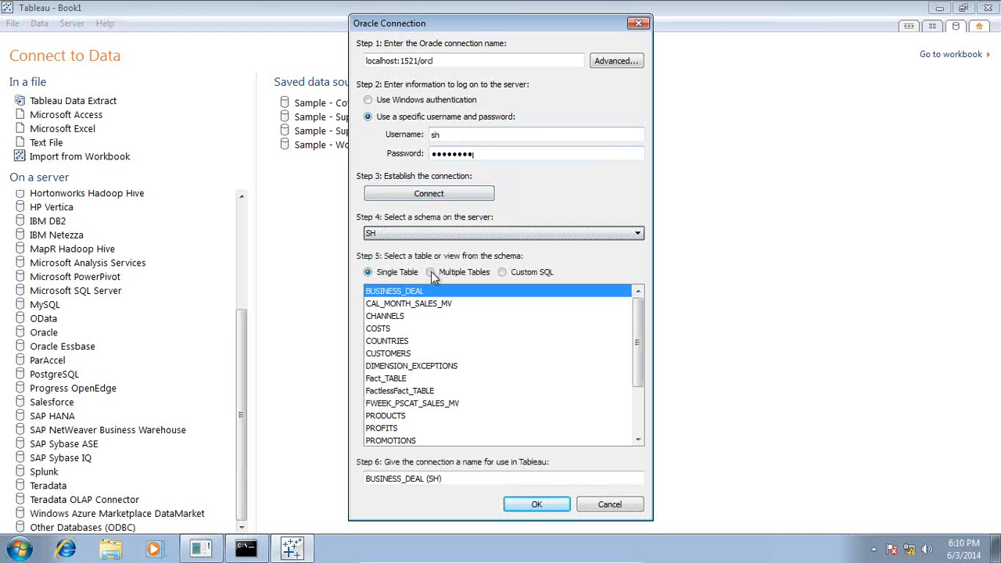
scroll(438, 390, down, 2)
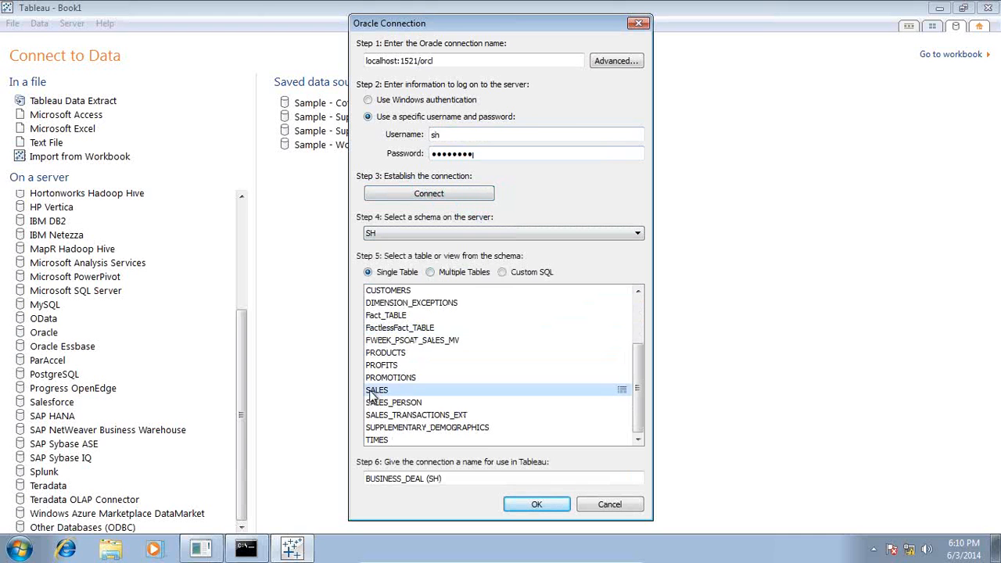
click(438, 389)
click(446, 273)
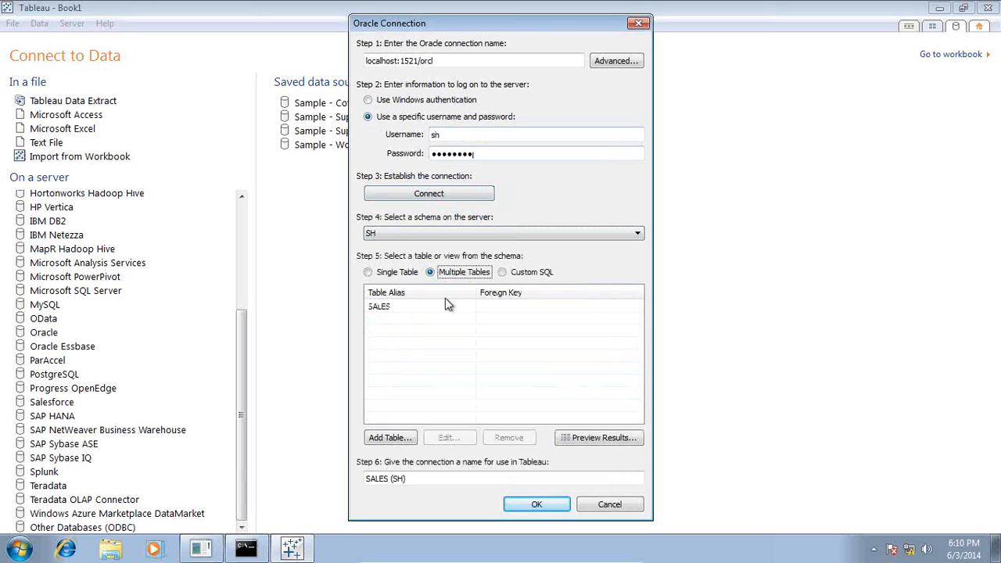
Join the PRODUCTS and TIMES tables to SALES.
click(391, 439)
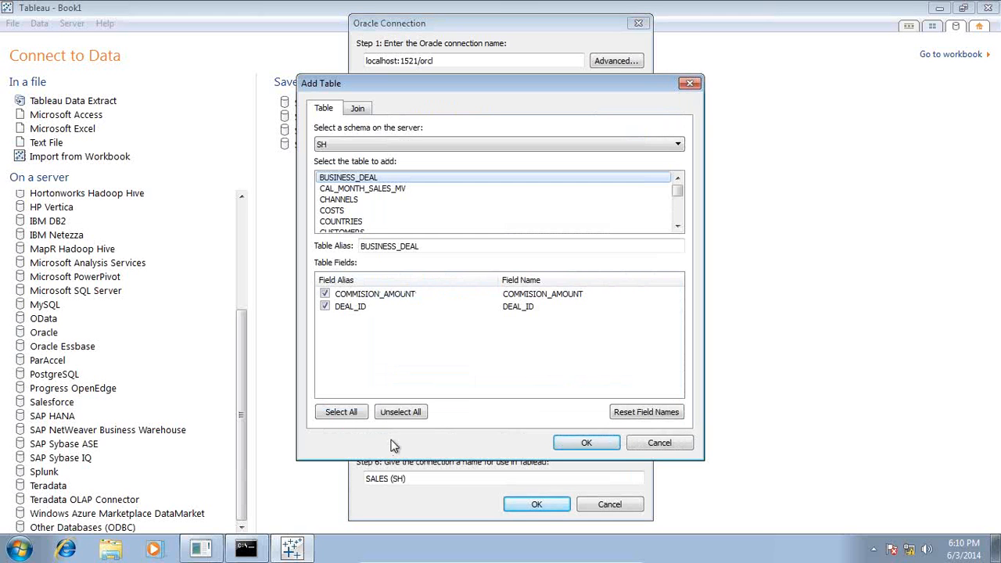
scroll(471, 226, down, 4)
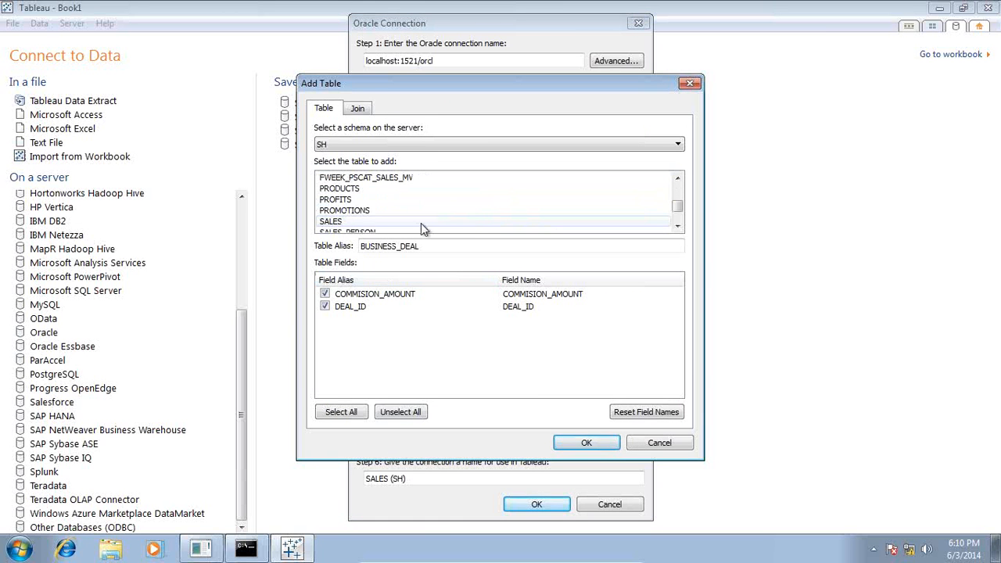
click(349, 189)
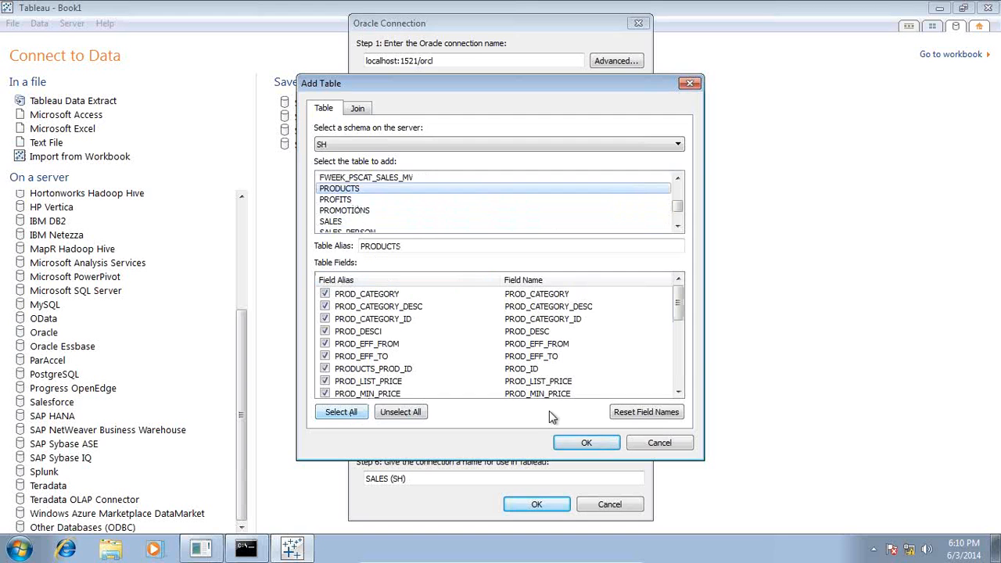
click(586, 443)
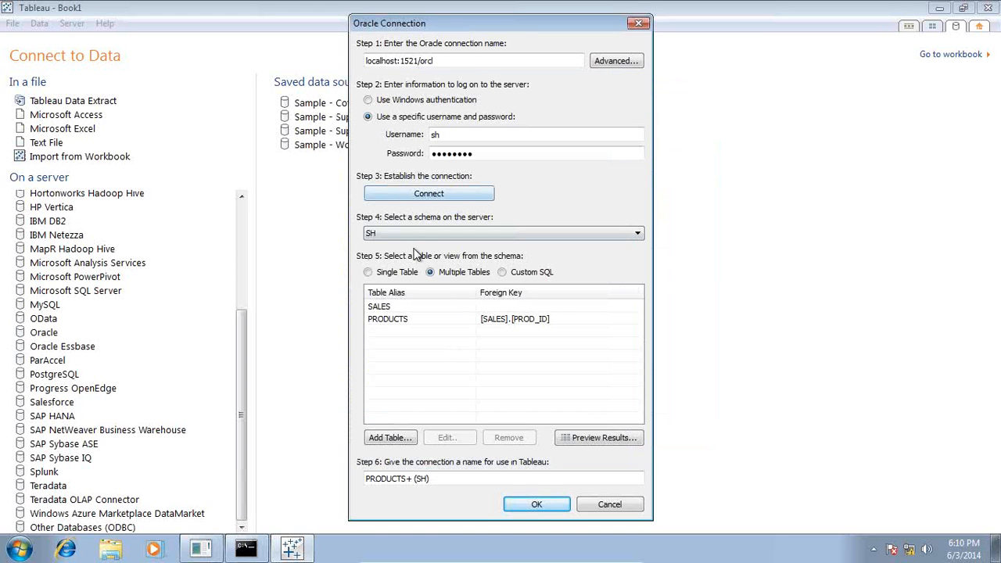
click(390, 437)
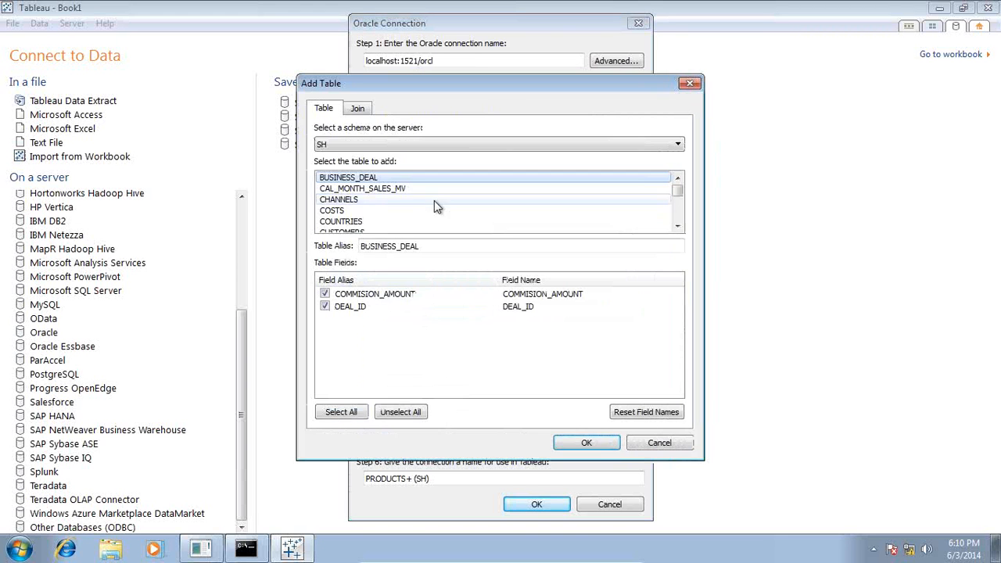
scroll(409, 225, down, 5)
click(384, 222)
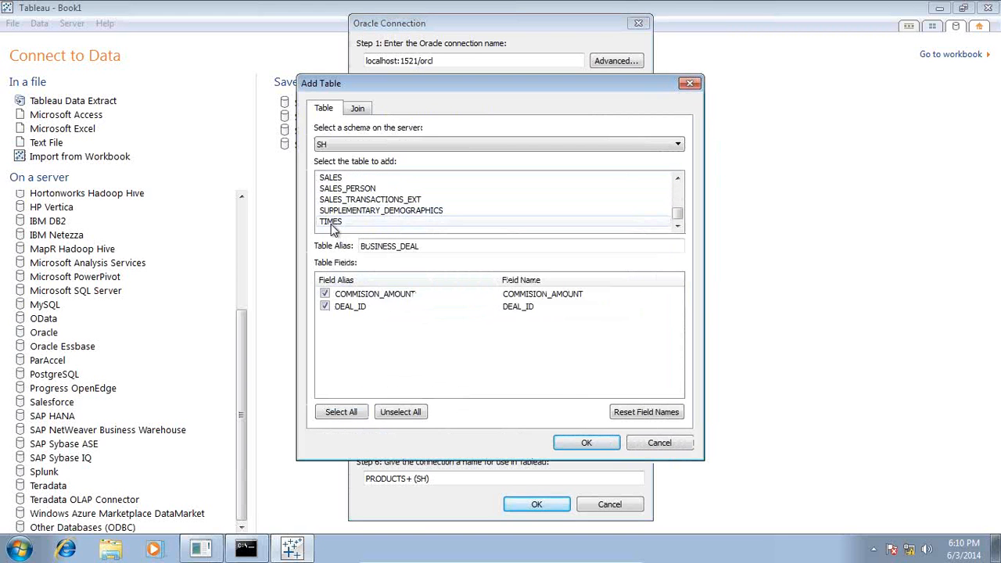
click(587, 443)
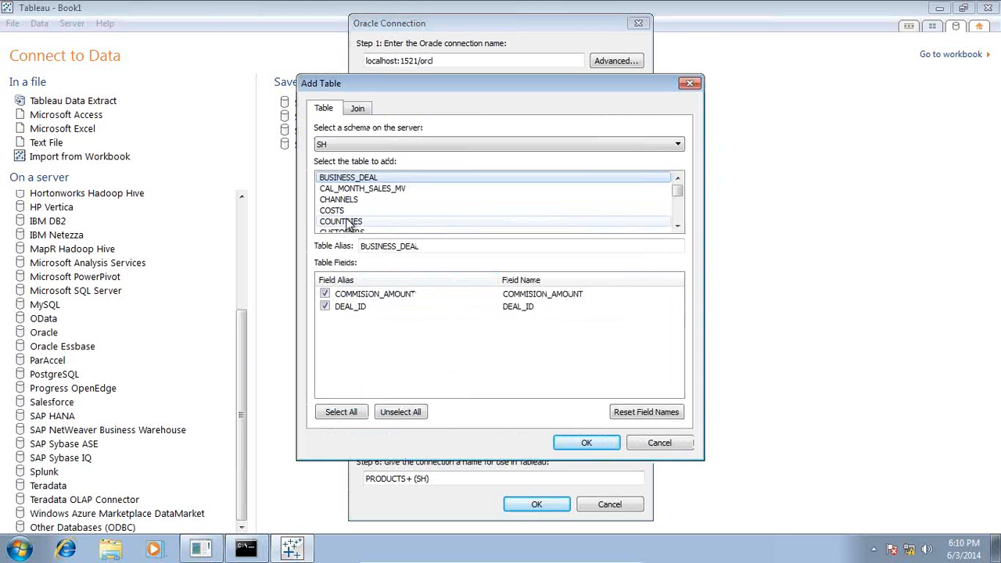
Join CUSTOMERS and COUNTRIES as well, then confirm the multi-table Oracle connection.
scroll(349, 202, down, 2)
scroll(350, 202, up, 1)
click(348, 199)
click(587, 443)
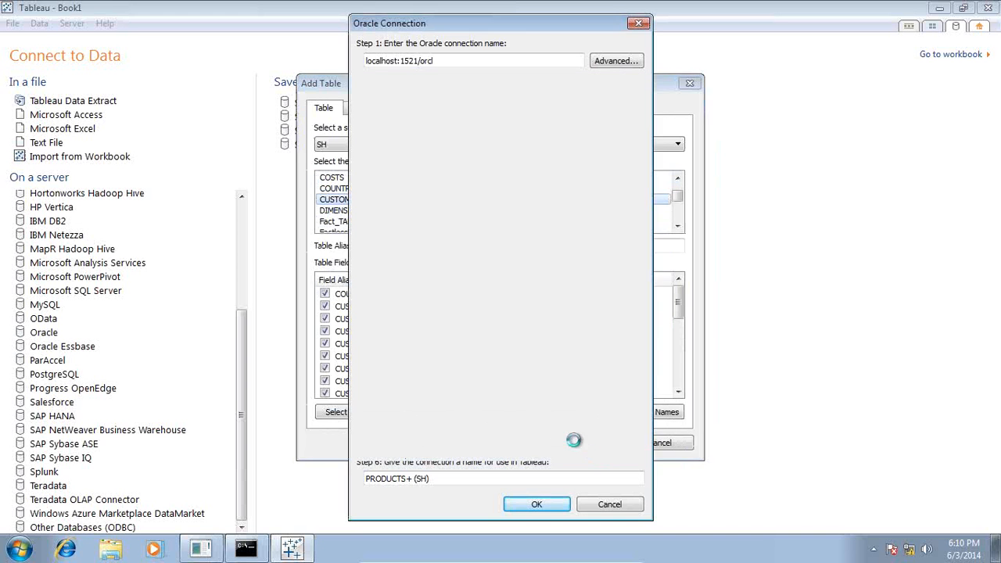
click(406, 441)
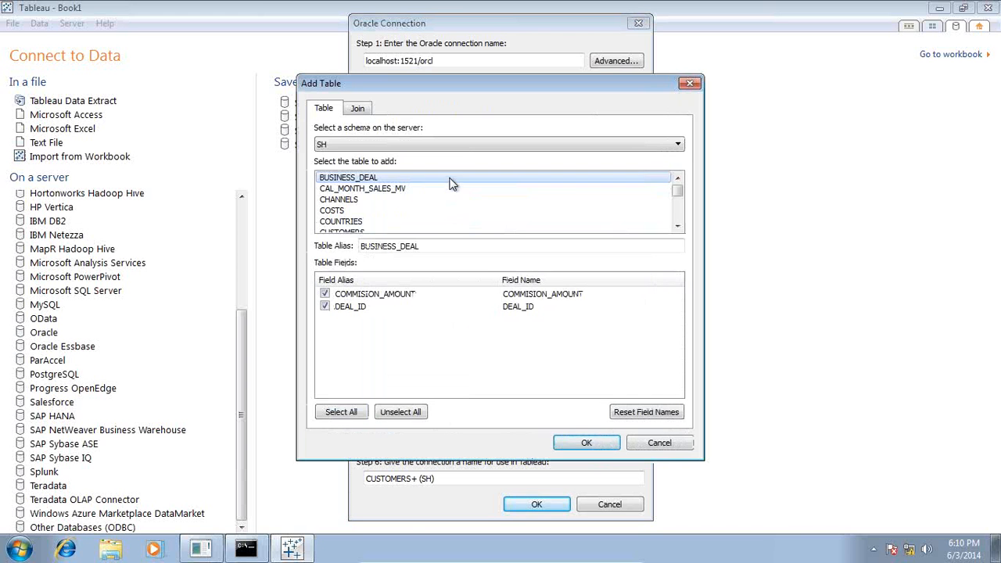
click(352, 221)
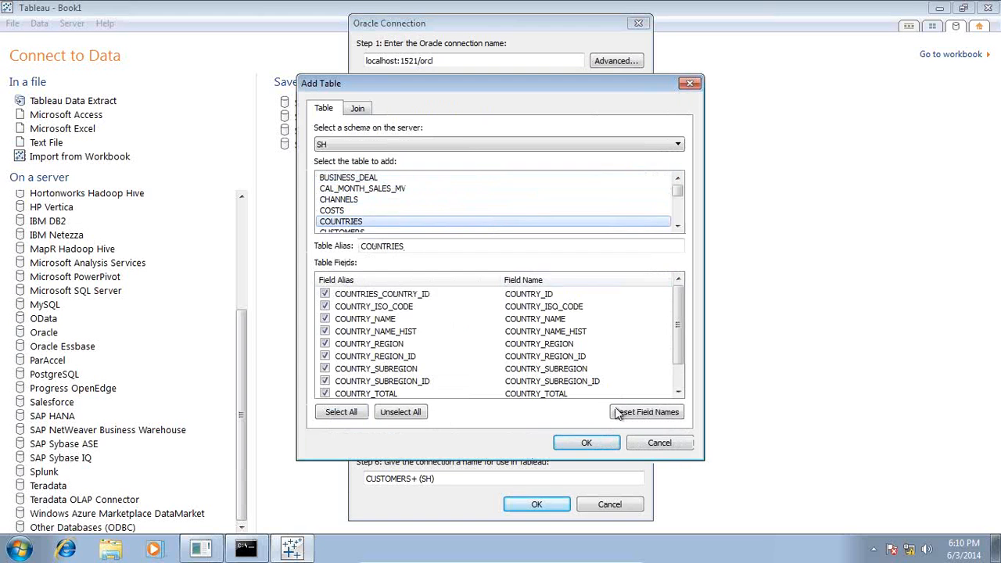
click(588, 442)
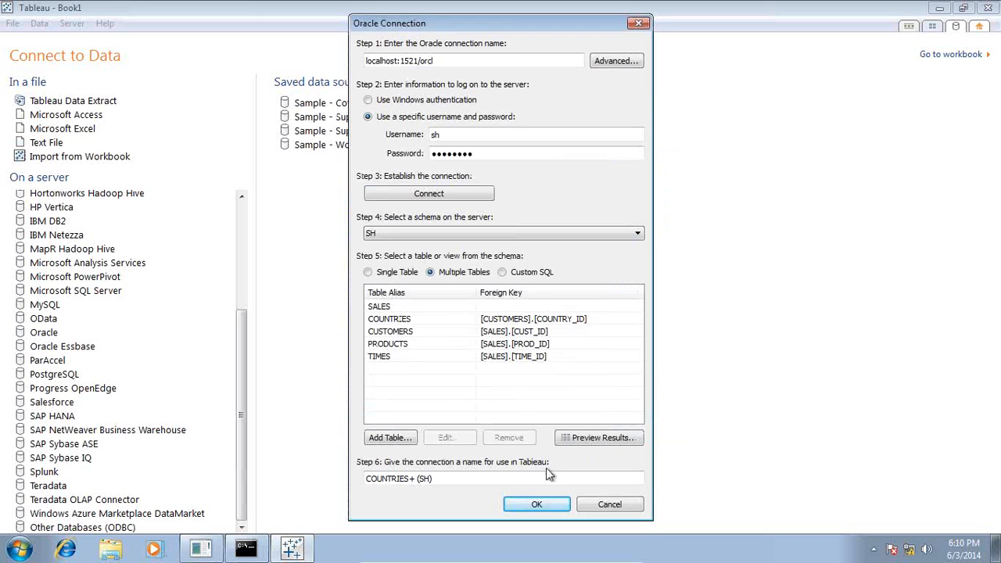
click(550, 508)
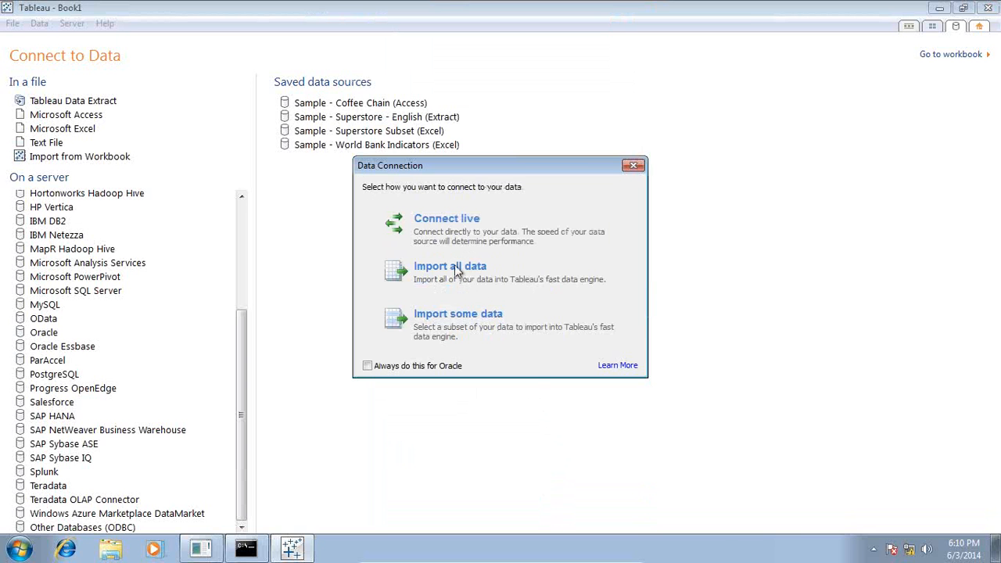
Connect live to the Oracle source and put PROD_CATEGORY on Rows.
click(444, 233)
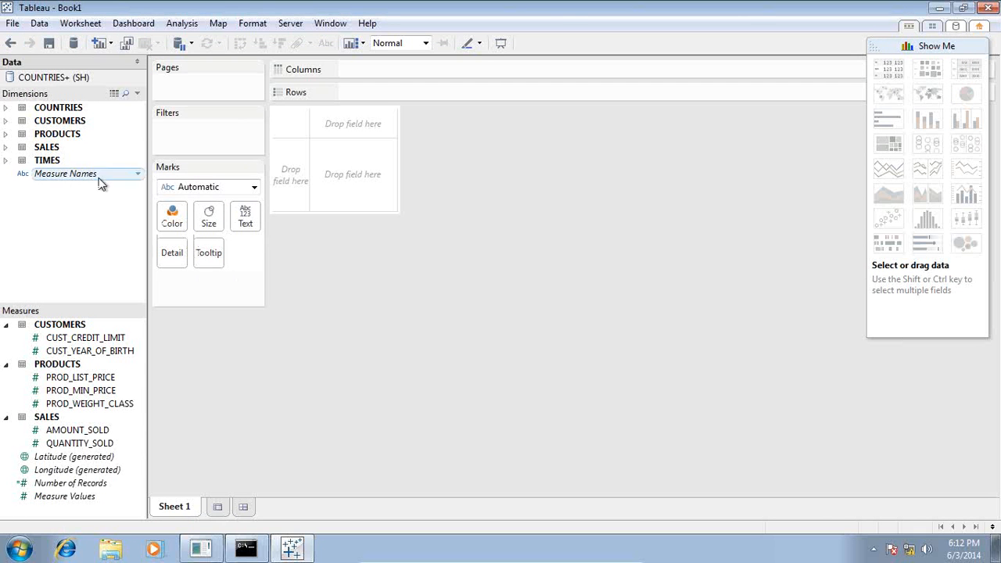
click(6, 133)
click(7, 134)
click(7, 134)
drag(128, 144, 368, 92)
click(6, 133)
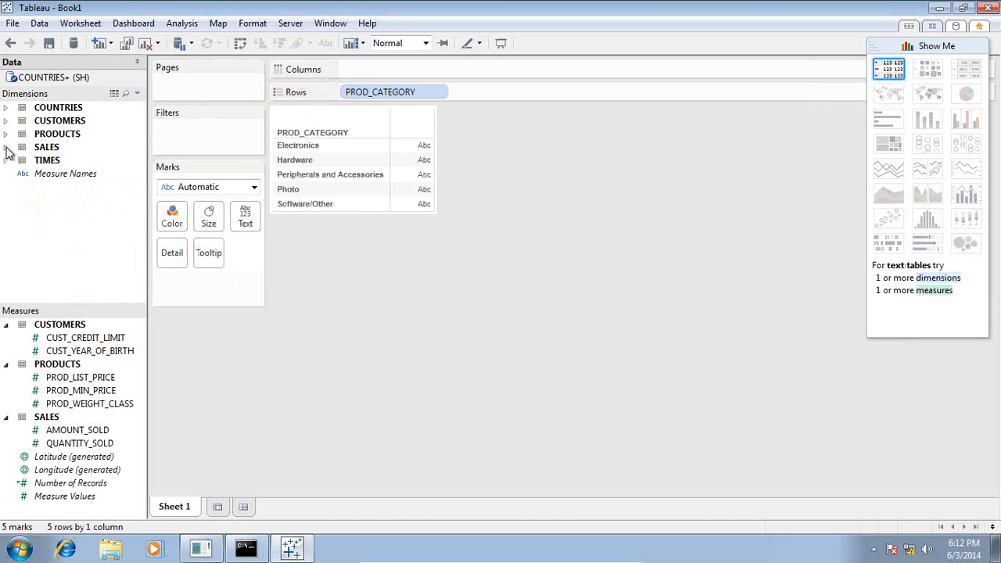
Put TIMES_TIME_ID years on Columns and summed AMOUNT_SOLD as the table's text values.
click(6, 160)
scroll(134, 197, down, 4)
scroll(134, 197, up, 3)
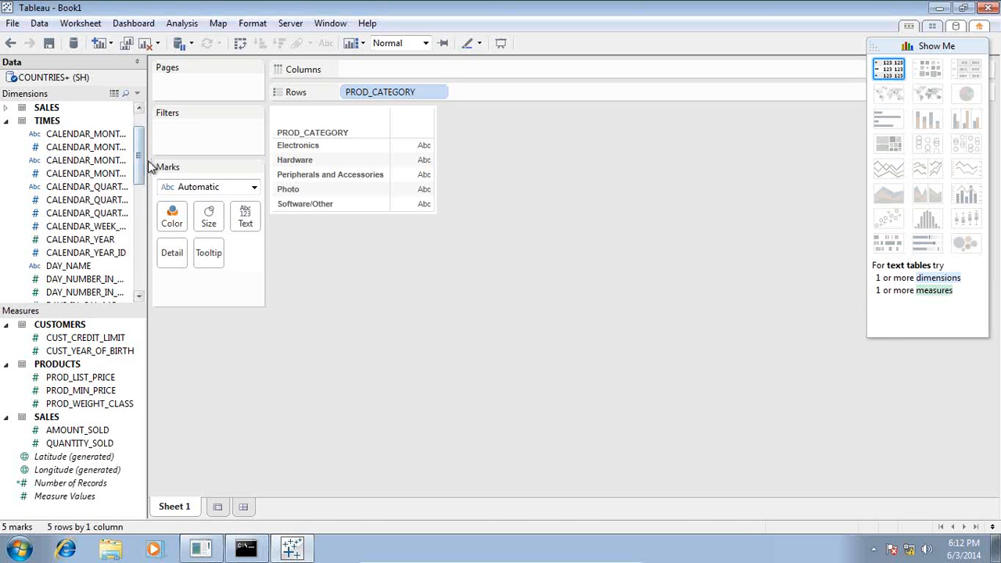
mouse_move(86, 134)
mouse_down()
mouse_move(110, 142)
mouse_move(360, 89)
mouse_move(363, 75)
mouse_move(94, 148)
mouse_up()
scroll(51, 274, down, 7)
drag(78, 252, 240, 152)
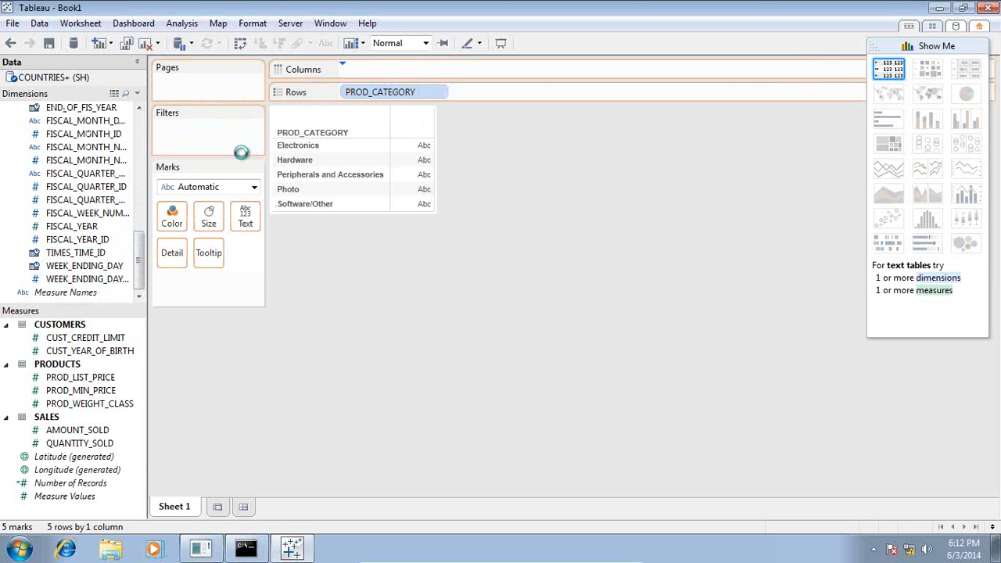
drag(69, 435, 206, 186)
drag(139, 266, 144, 146)
click(5, 160)
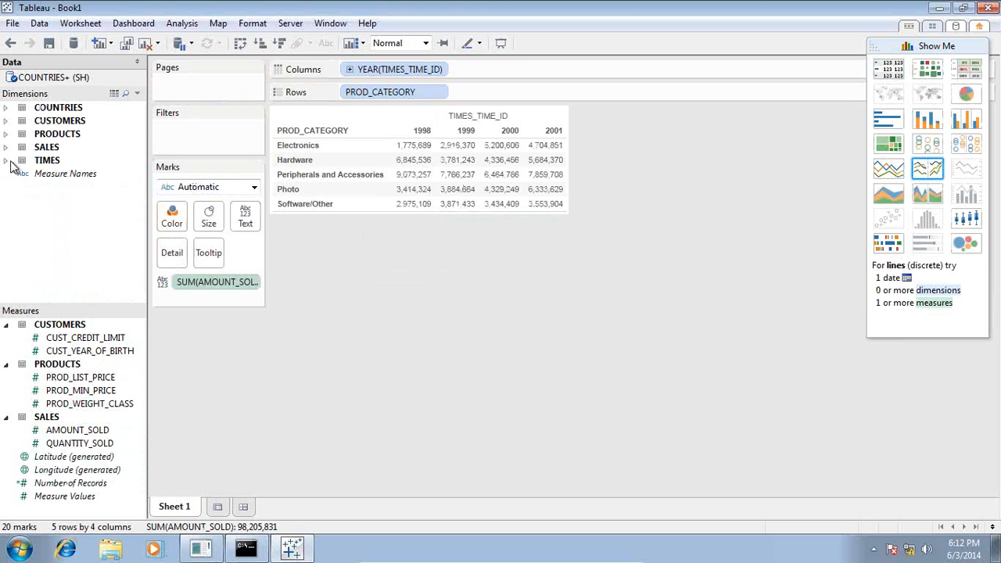
Add COUNTRY_NAME to Columns after YEAR(TIMES_TIME_ID) and show the sales as filled world maps.
click(5, 120)
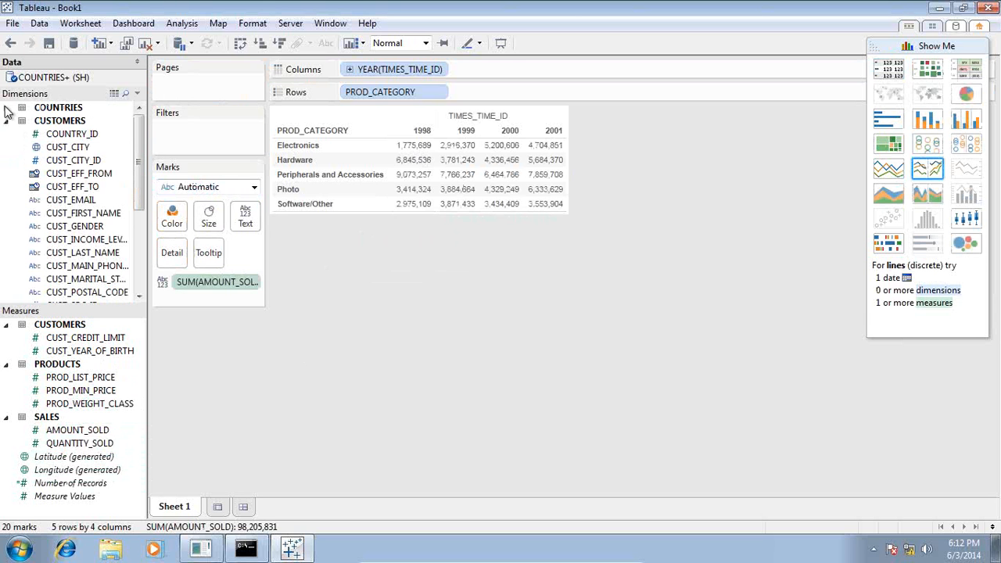
click(5, 108)
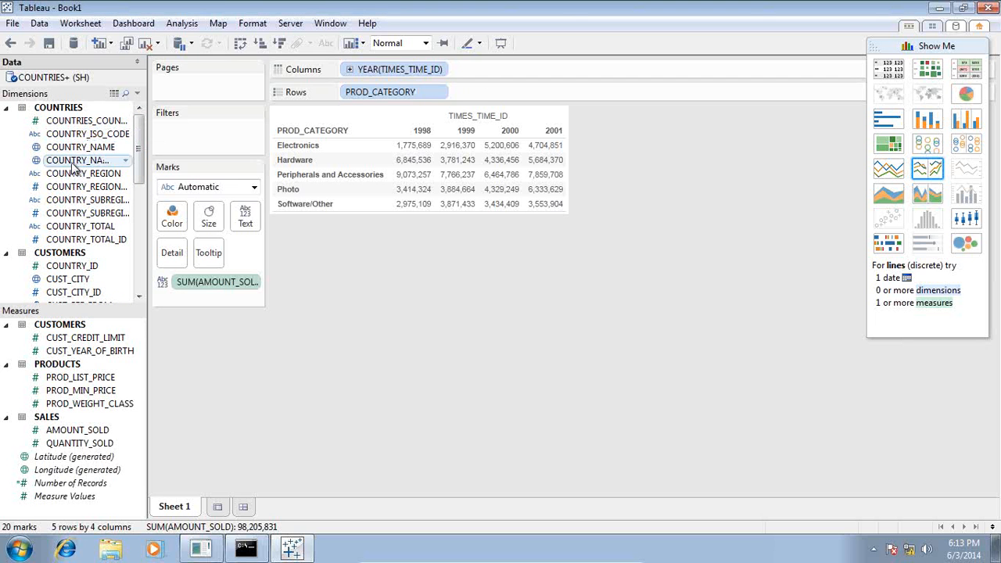
drag(62, 162, 454, 70)
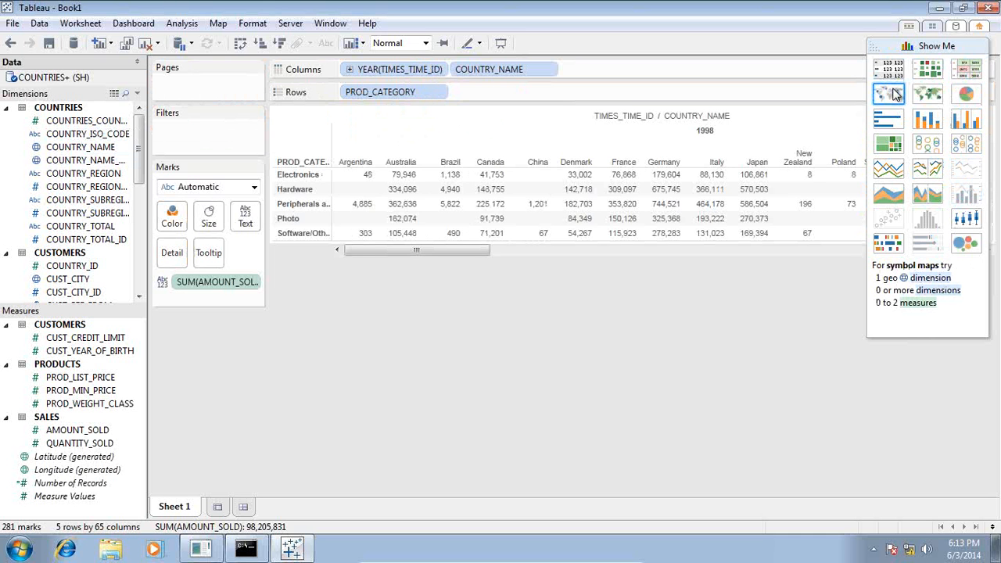
click(934, 94)
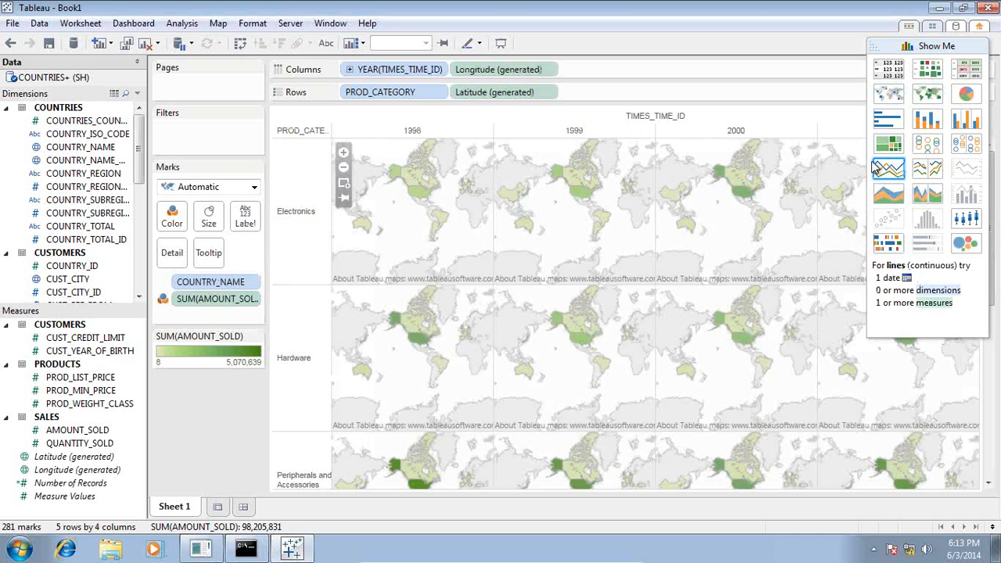
Switch to a symbol map and keep only the Electronics category and year 1998.
click(887, 95)
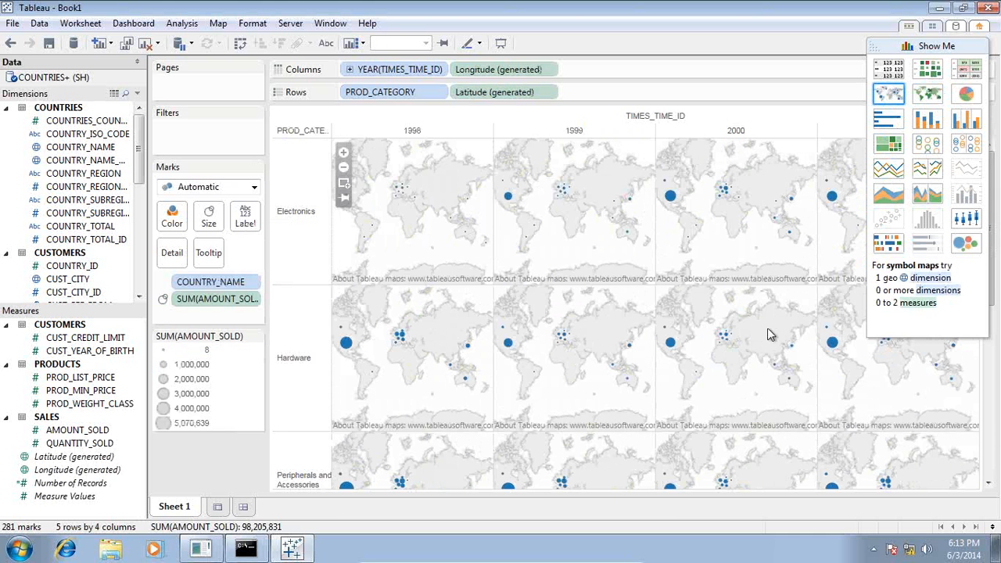
click(306, 226)
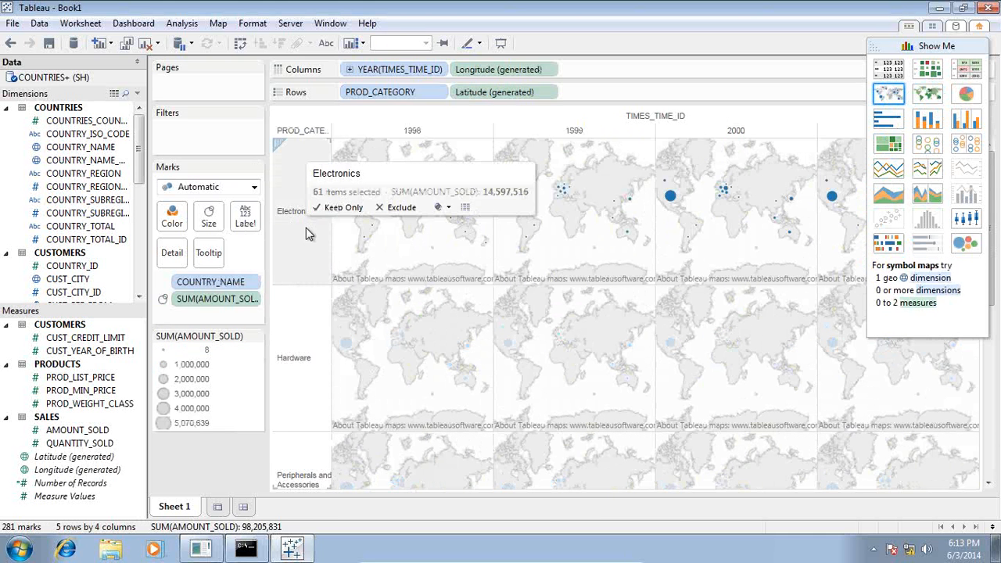
click(341, 207)
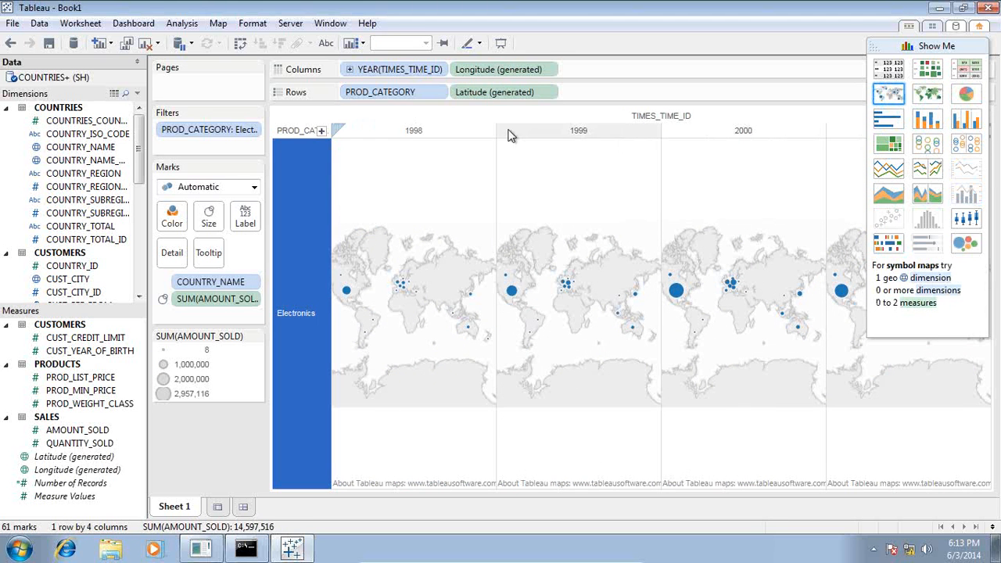
click(439, 135)
right_click(440, 133)
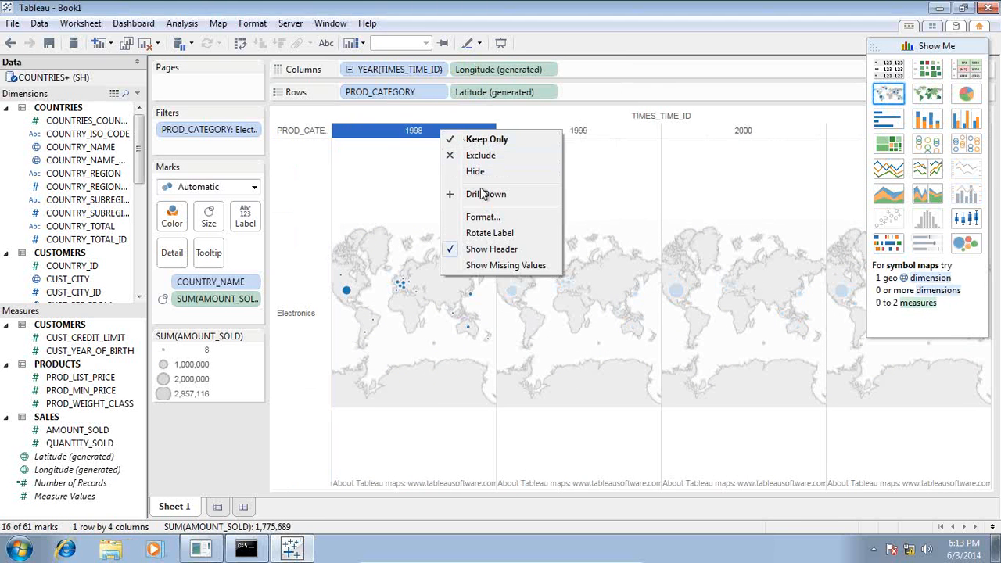
click(485, 139)
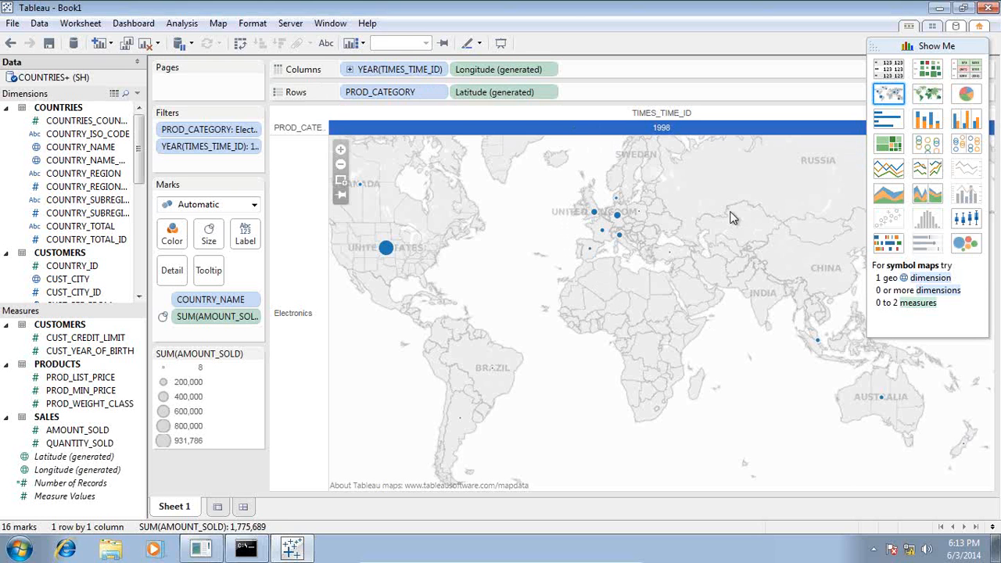
Box-select the eight European country circles and group them against Other.
right_click(650, 271)
click(566, 190)
drag(568, 189, 677, 291)
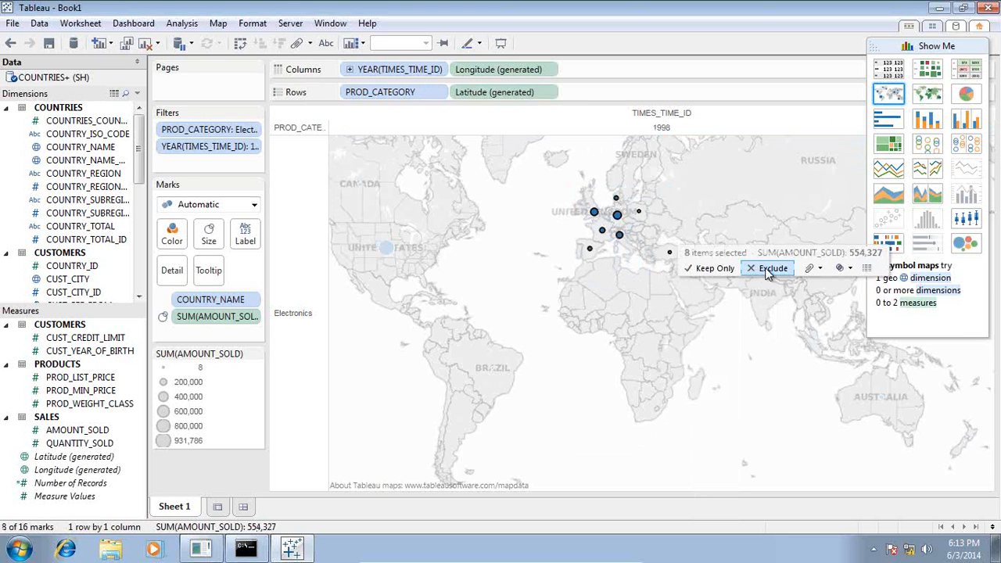
click(810, 269)
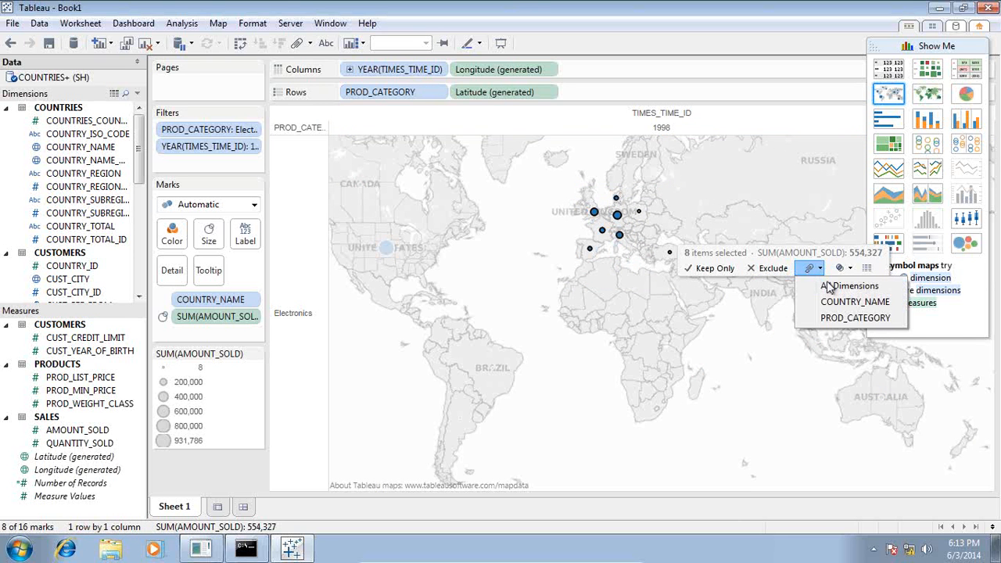
click(804, 269)
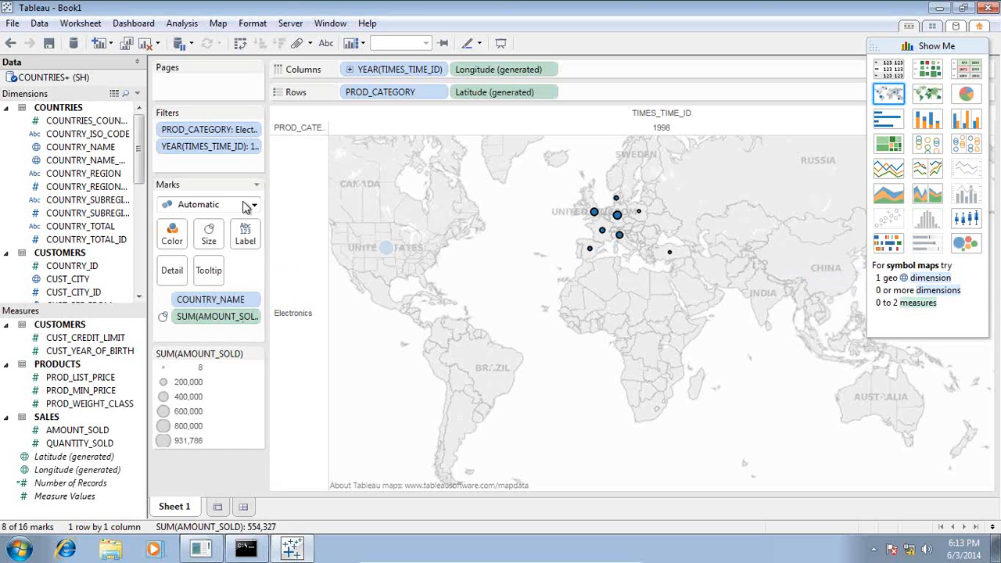
Preview the grouping as a text table, return to the symbol map, then switch to Access.
click(896, 75)
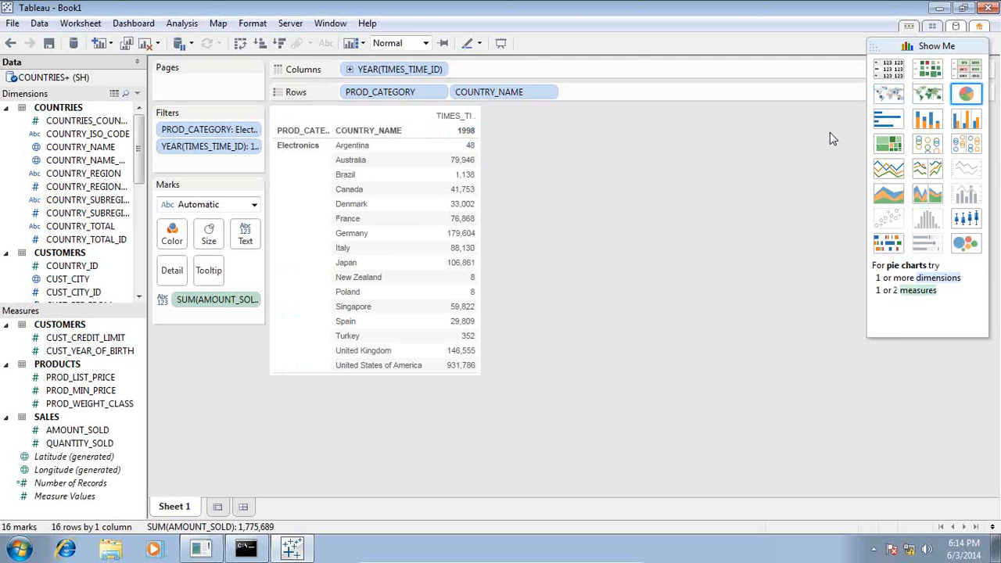
click(888, 93)
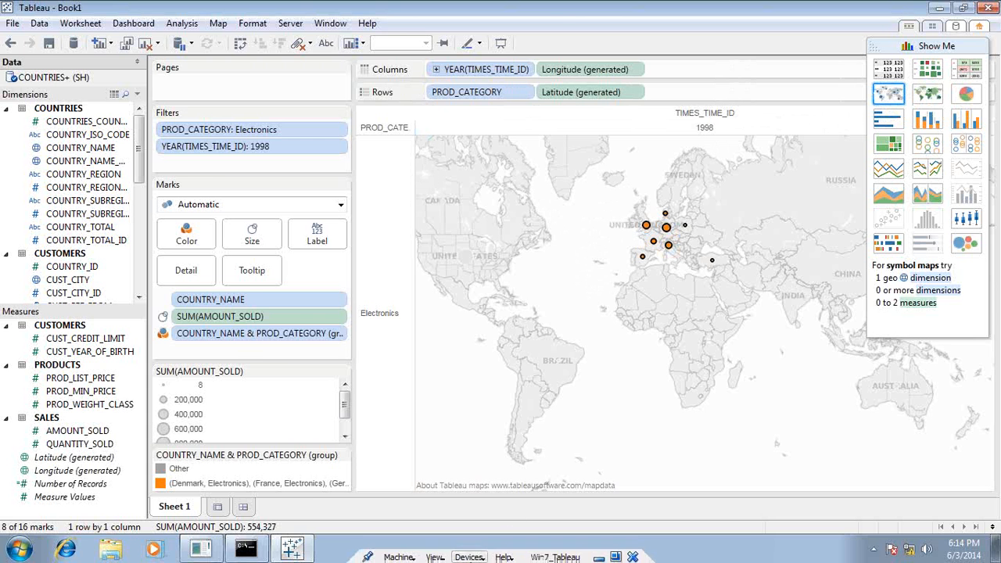
click(602, 559)
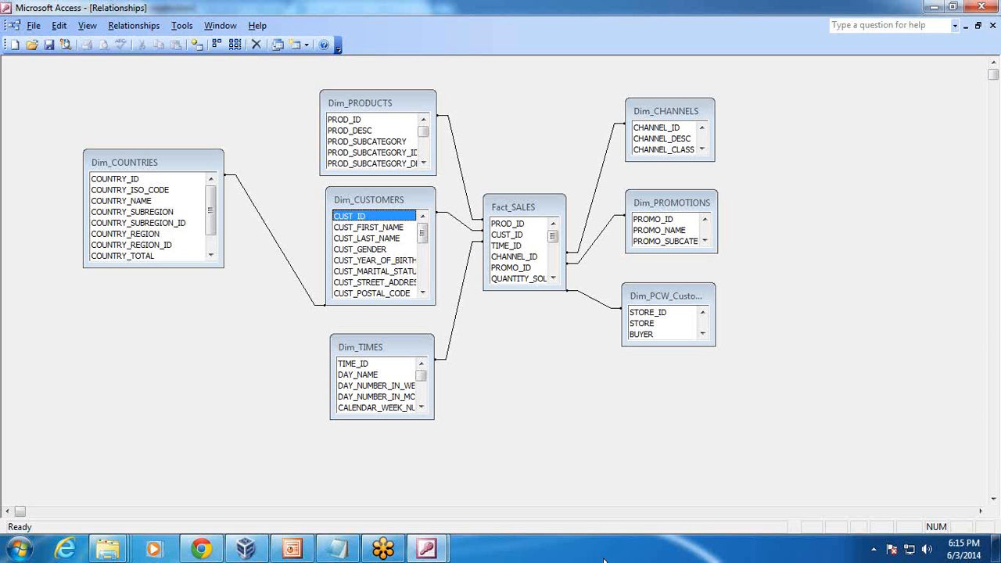
View the PowerPoint slide listing Visual Grouping, then return to Tableau.
click(292, 549)
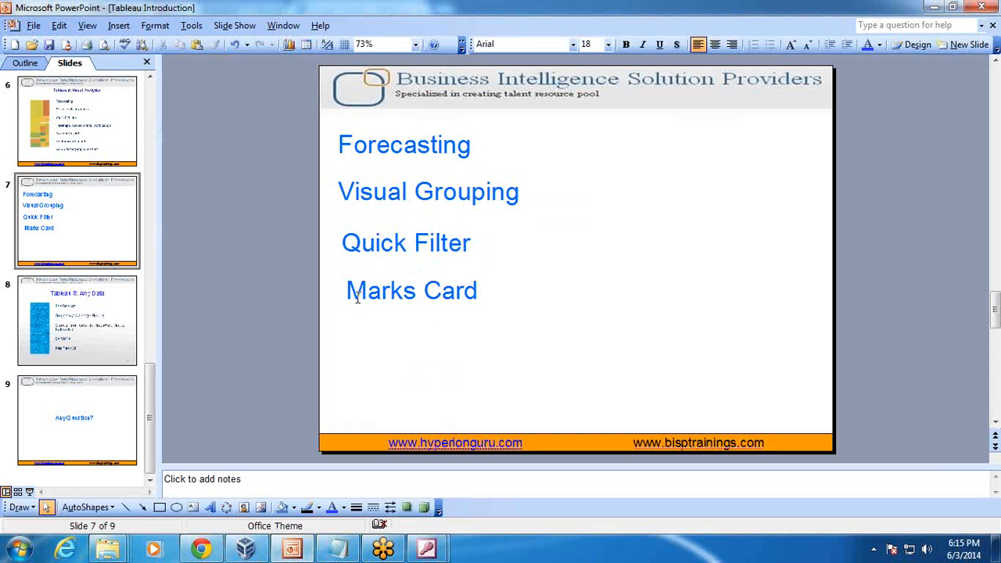
click(248, 550)
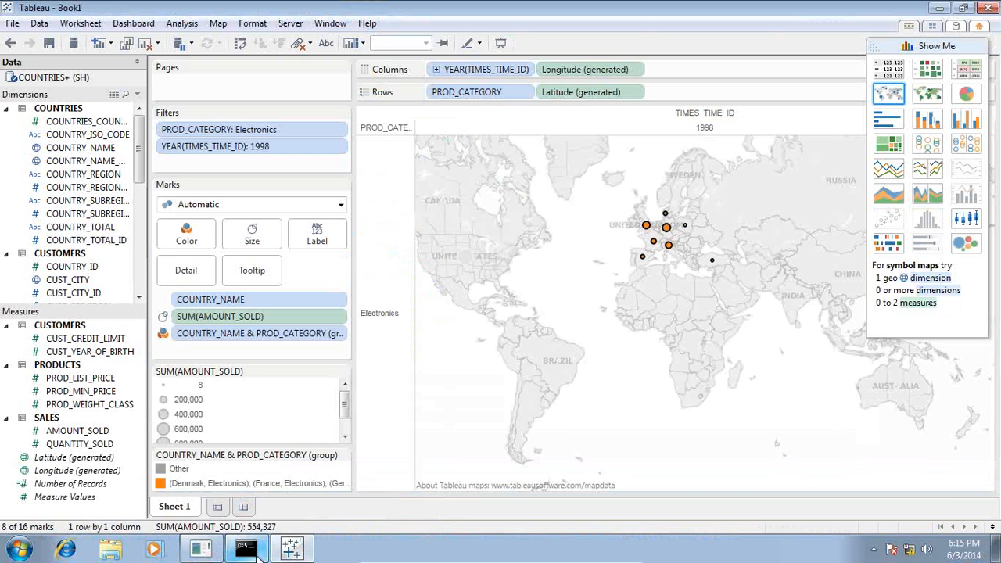
Add Hardware and Peripherals and Accessories to the Electronics PROD_CATEGORY filter.
click(376, 262)
right_click(376, 260)
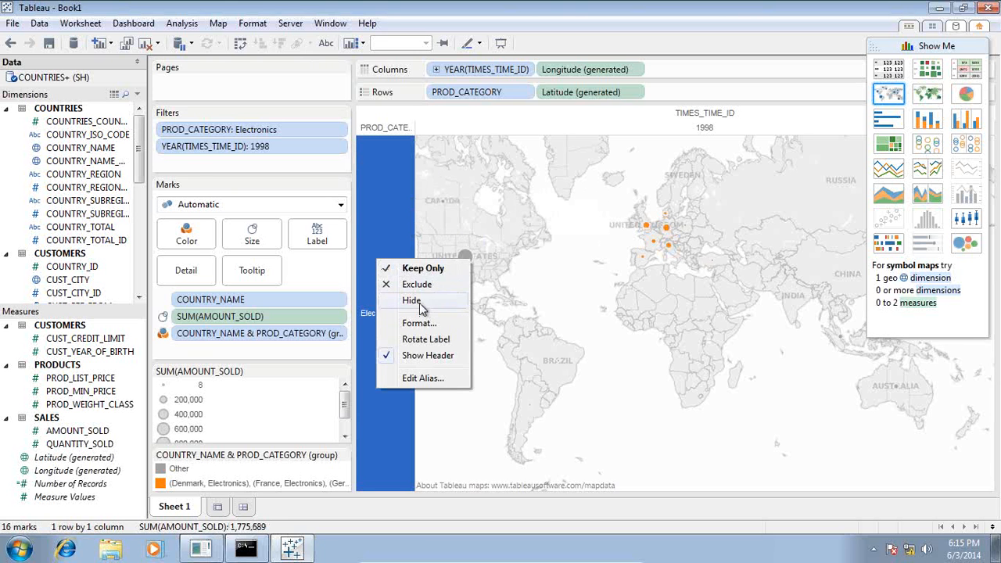
click(175, 133)
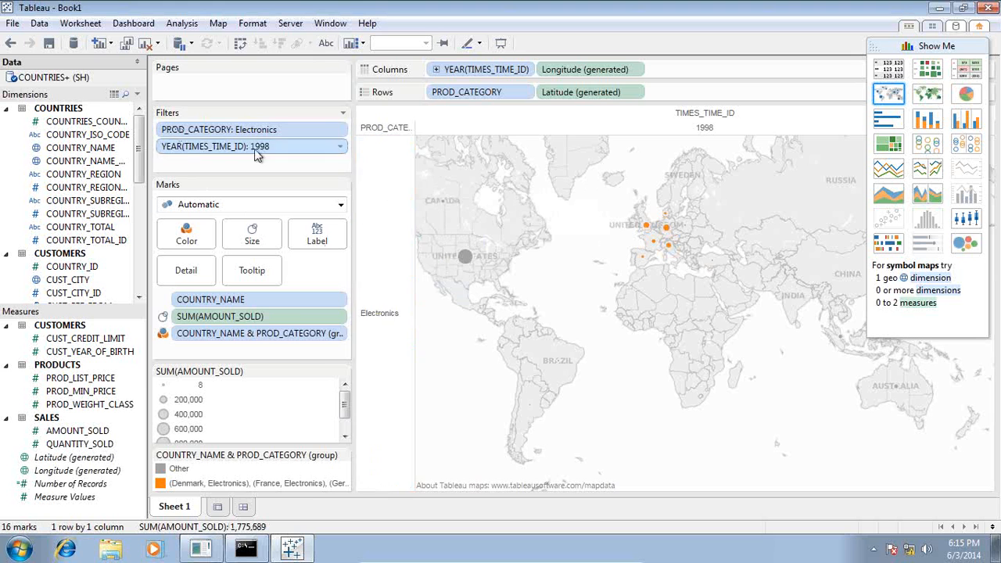
right_click(384, 190)
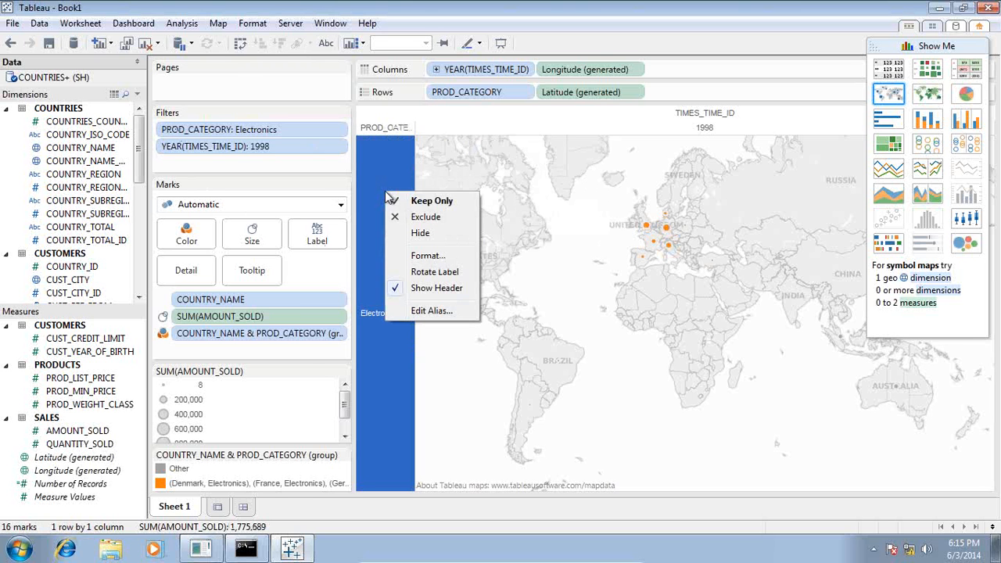
click(262, 133)
right_click(261, 133)
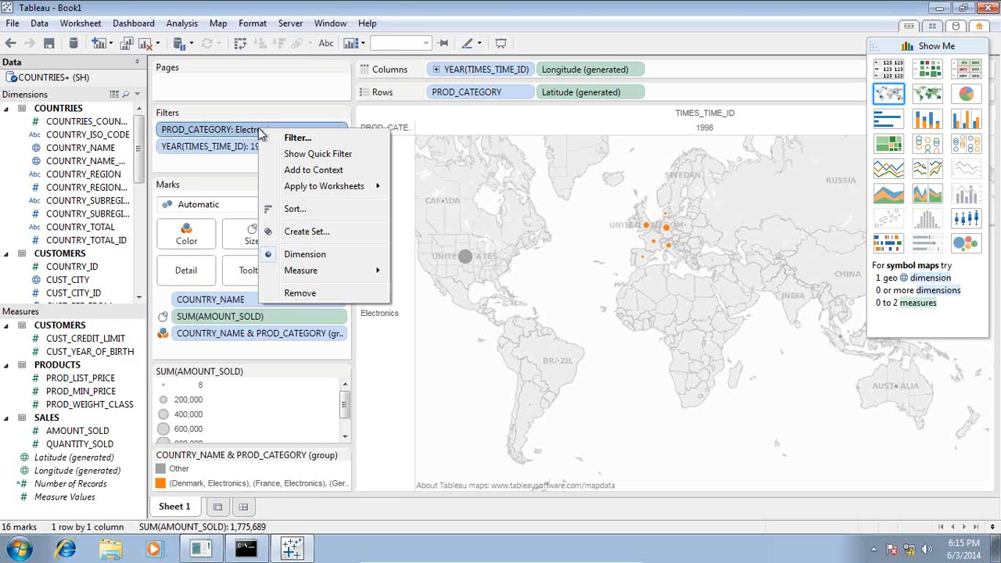
click(301, 139)
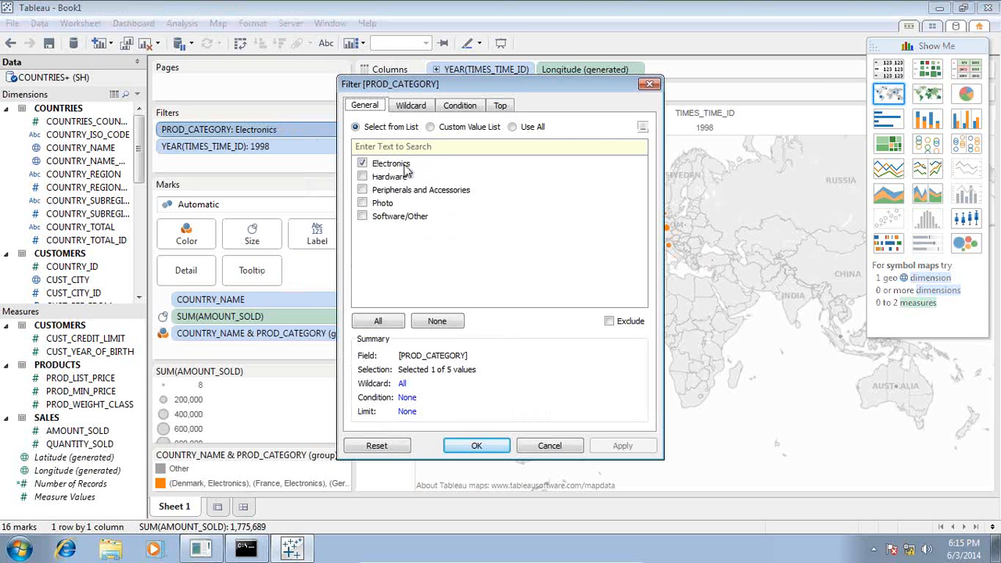
click(363, 177)
click(363, 190)
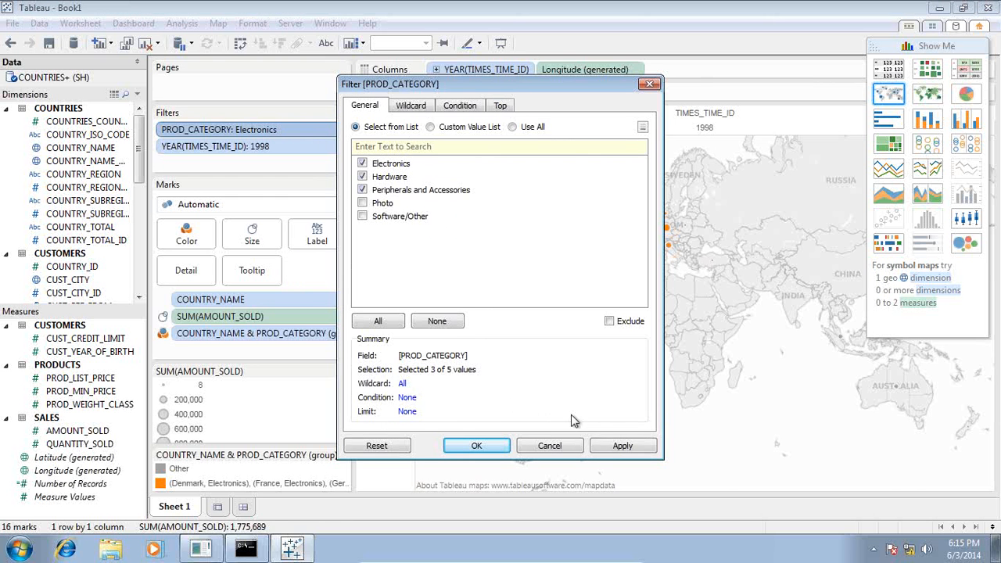
click(617, 446)
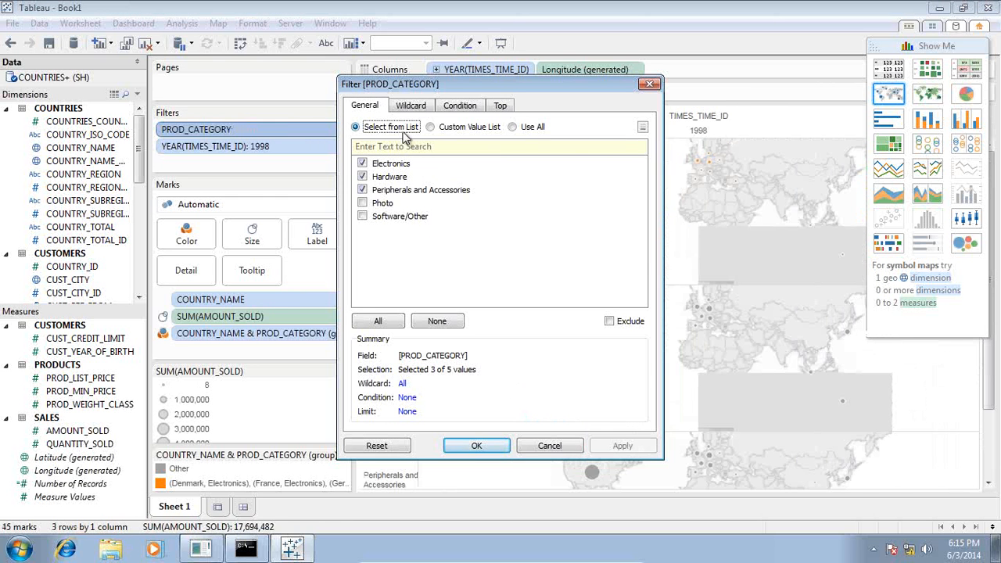
click(473, 446)
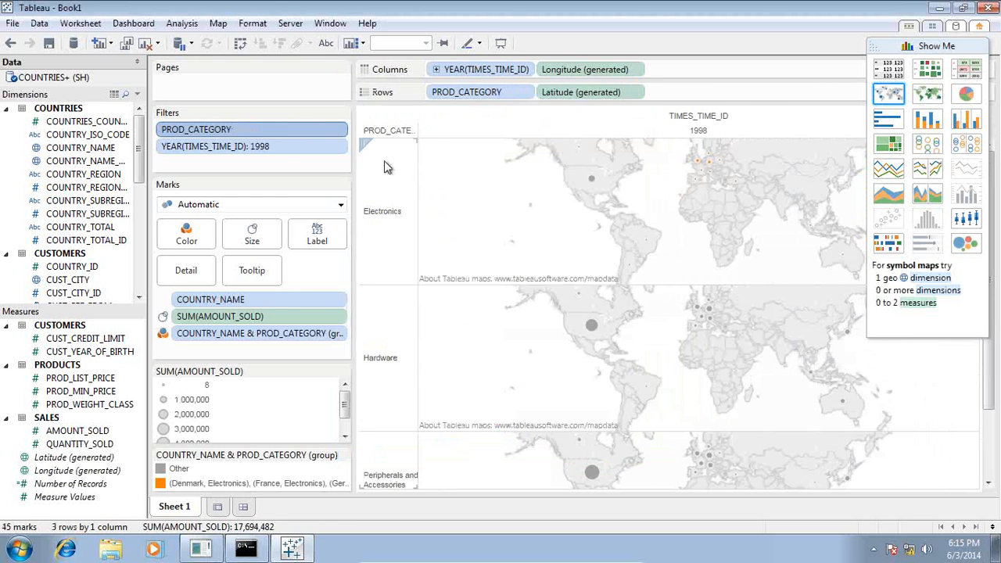
Add 1999 to the year filter, then minimize the VM to show the PowerPoint topics slide.
click(341, 147)
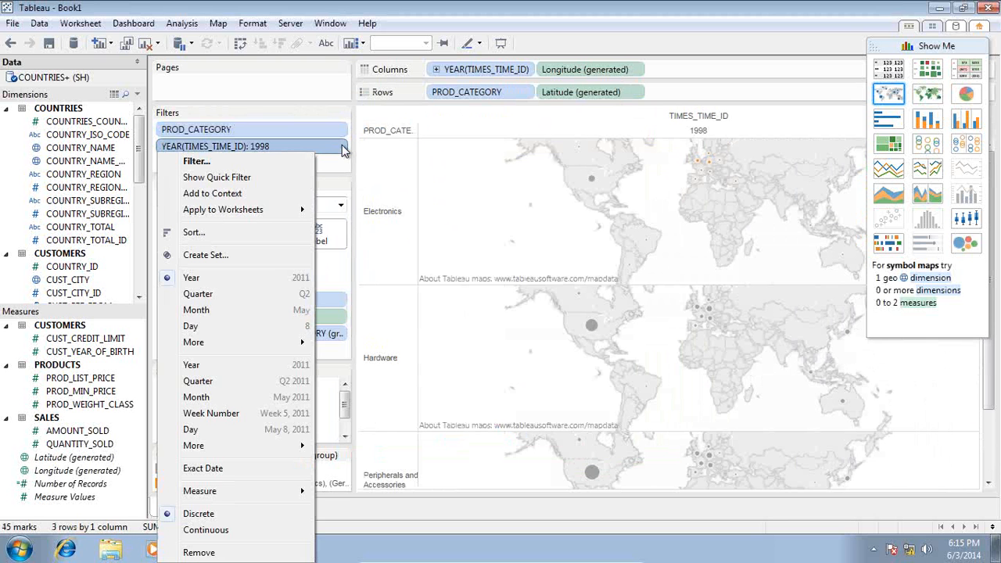
click(275, 164)
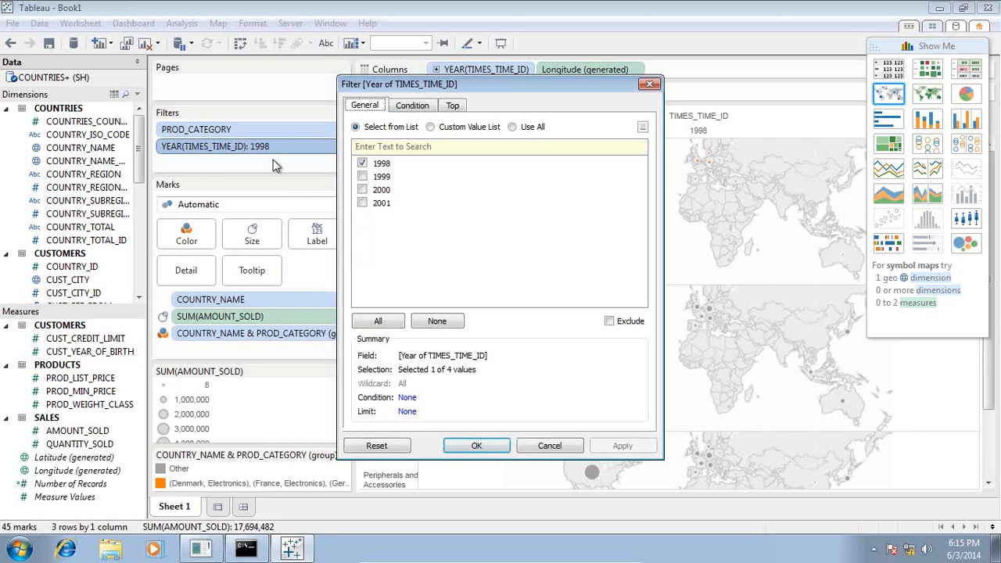
click(364, 177)
click(477, 446)
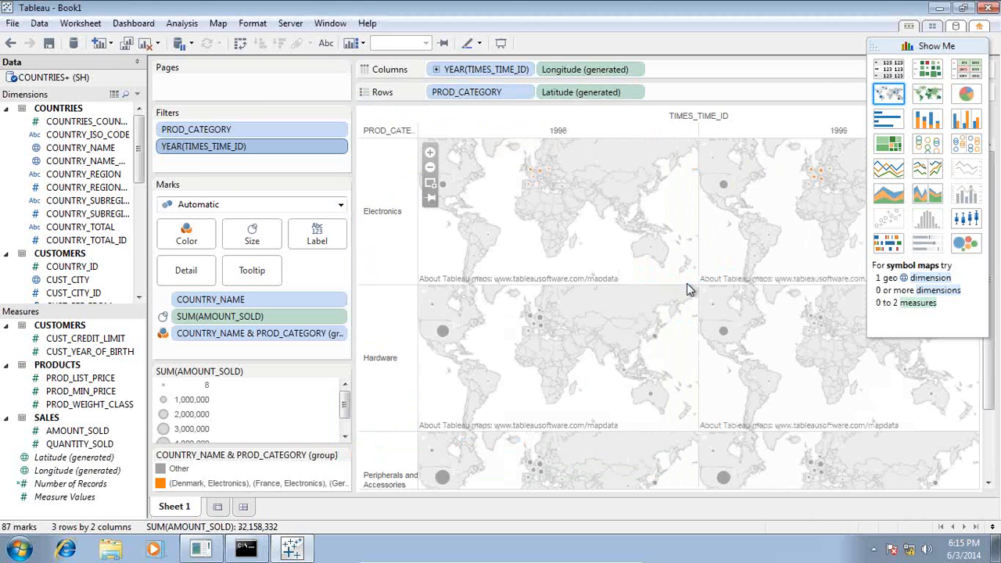
mouse_move(547, 558)
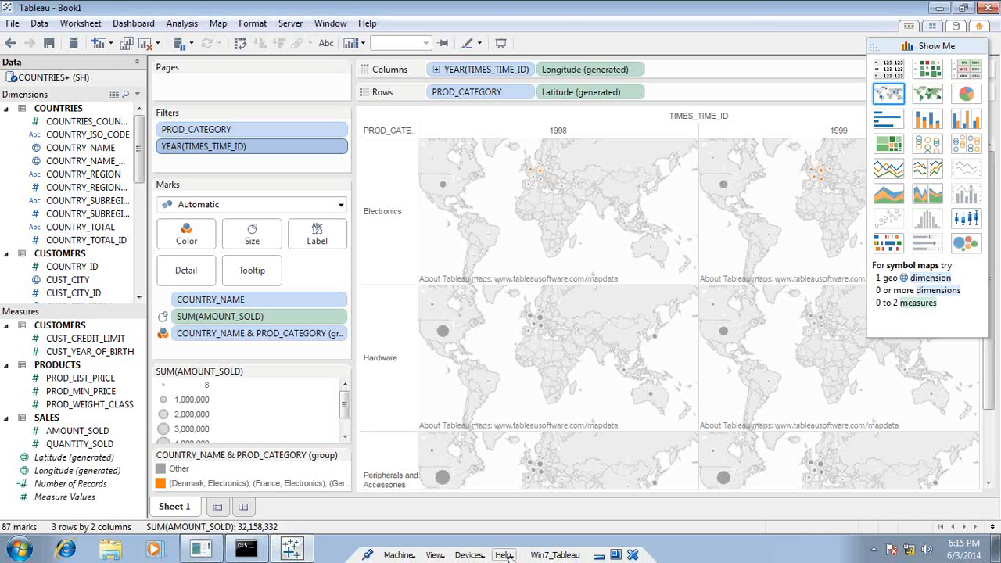
click(599, 555)
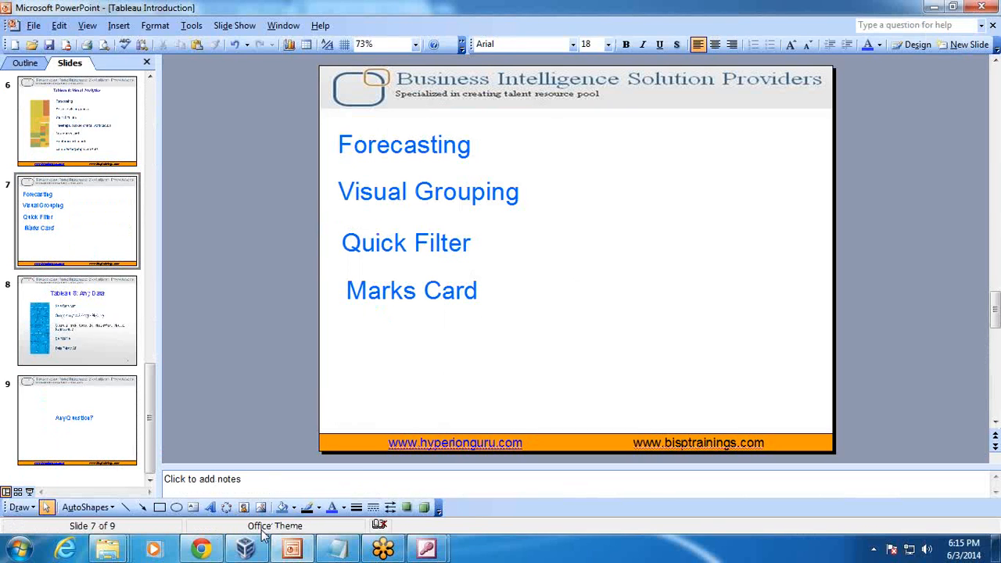
Back in Tableau, switch to a text table and narrow the PROD_CATEGORY filter to Electronics only.
click(247, 549)
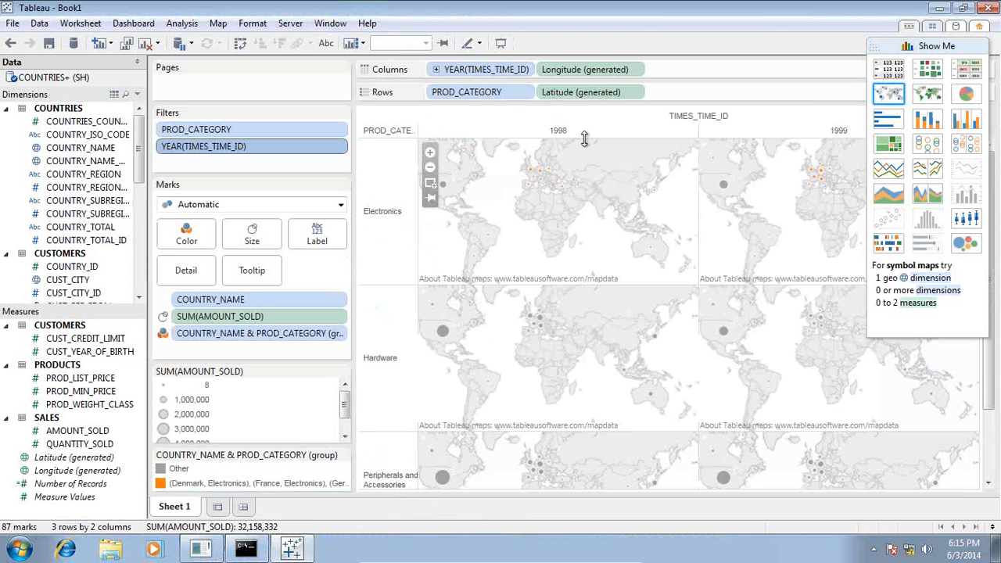
click(887, 70)
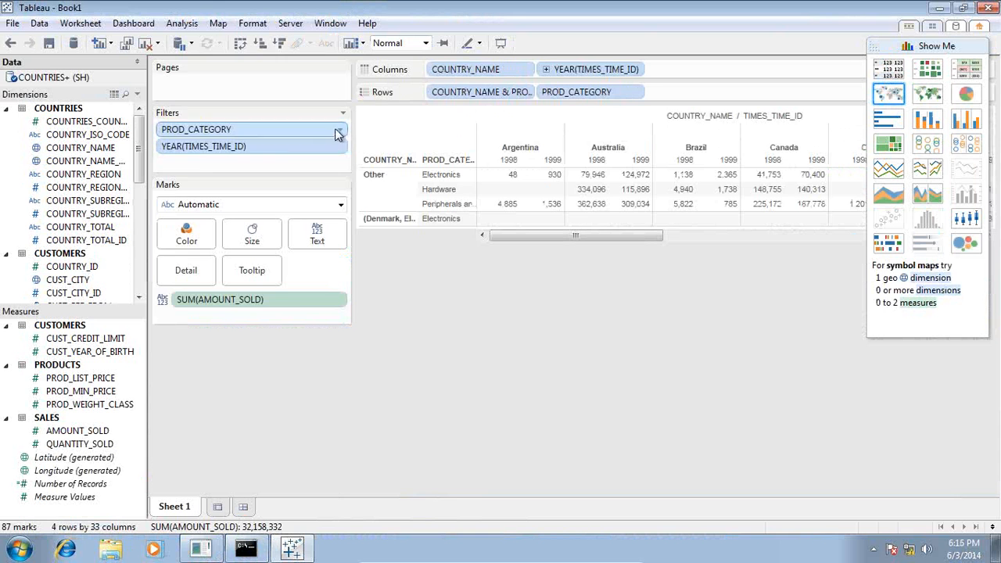
right_click(342, 129)
click(253, 157)
click(362, 176)
click(362, 189)
click(469, 445)
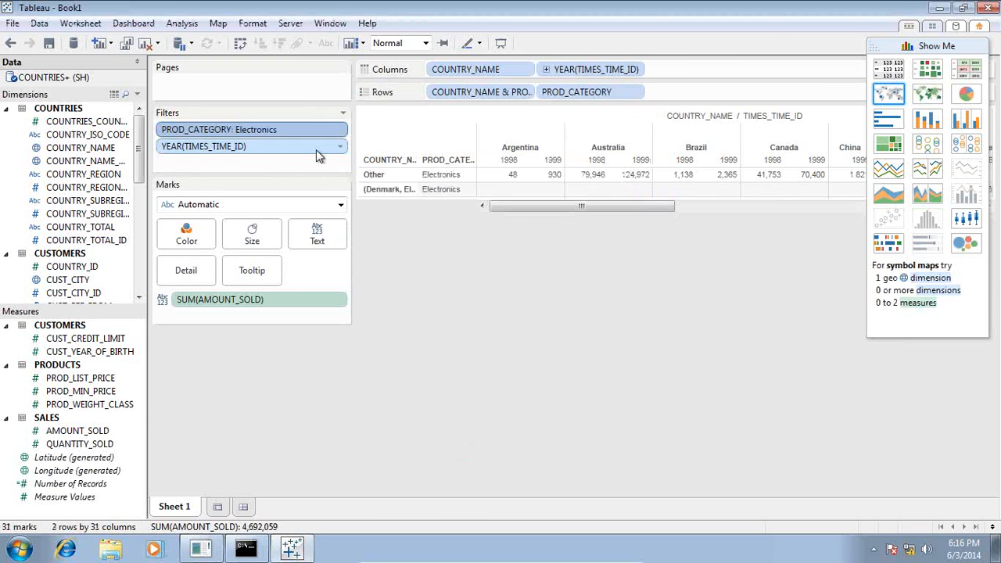
Color the AMOUNT_SOLD figures in the table red.
right_click(342, 147)
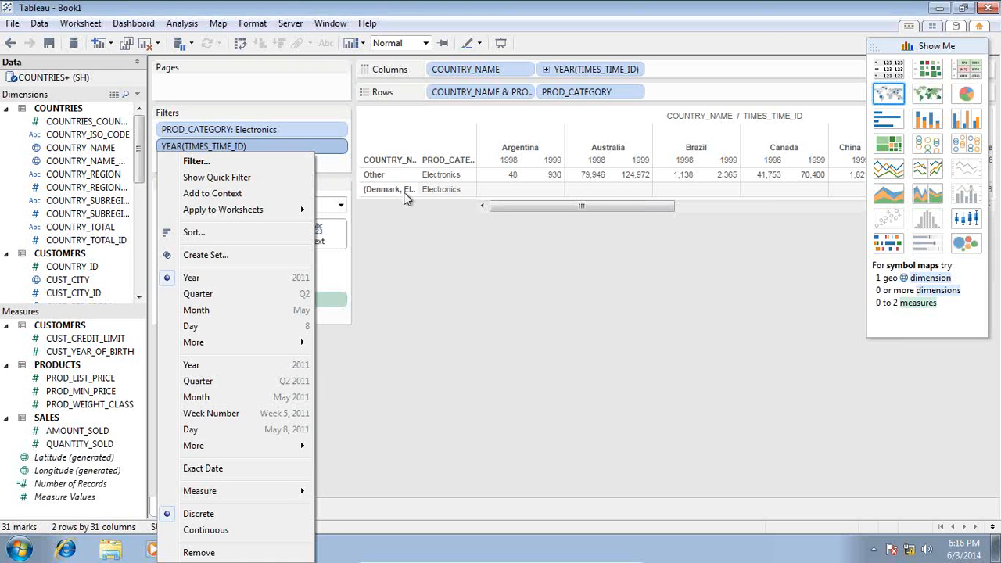
click(768, 24)
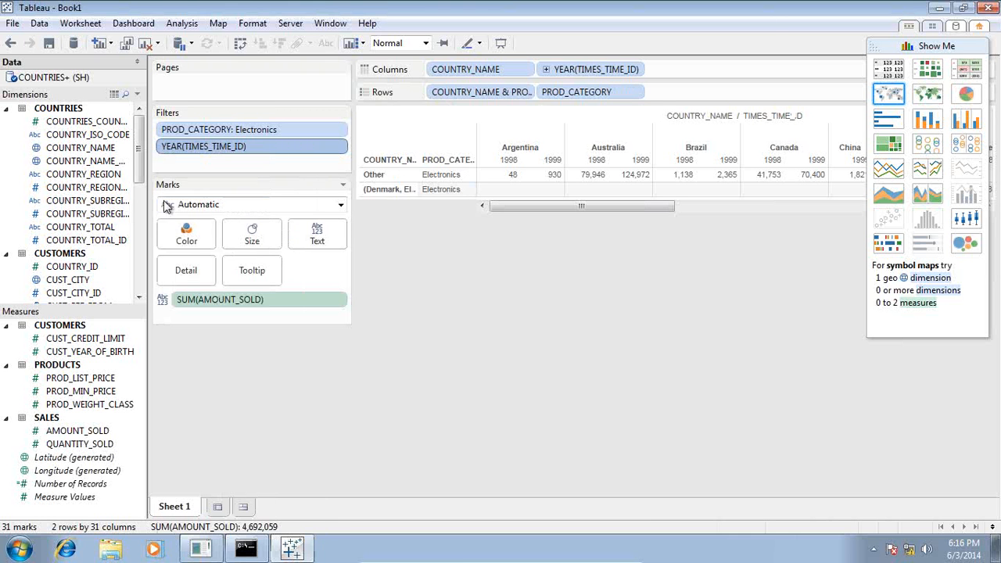
click(191, 244)
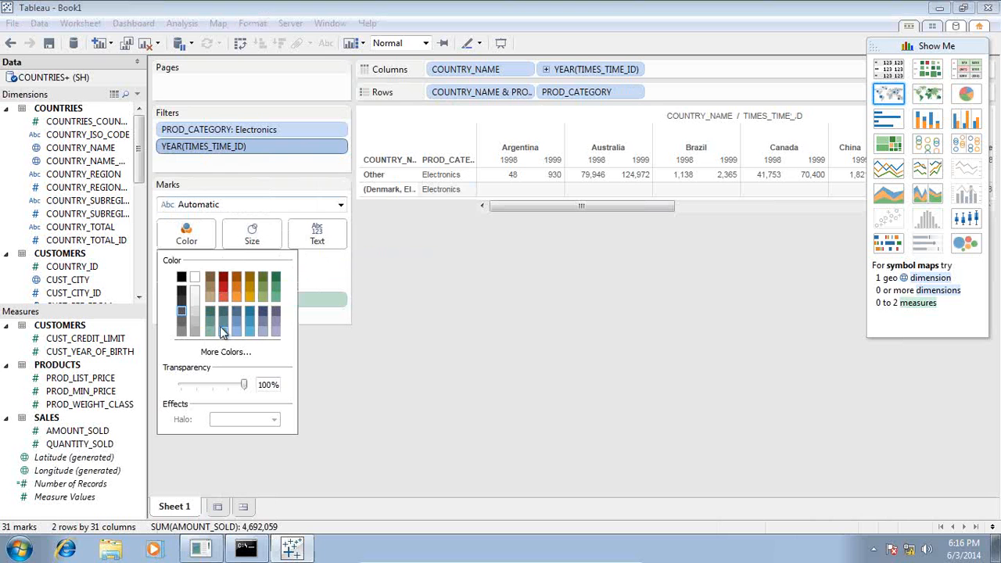
click(223, 299)
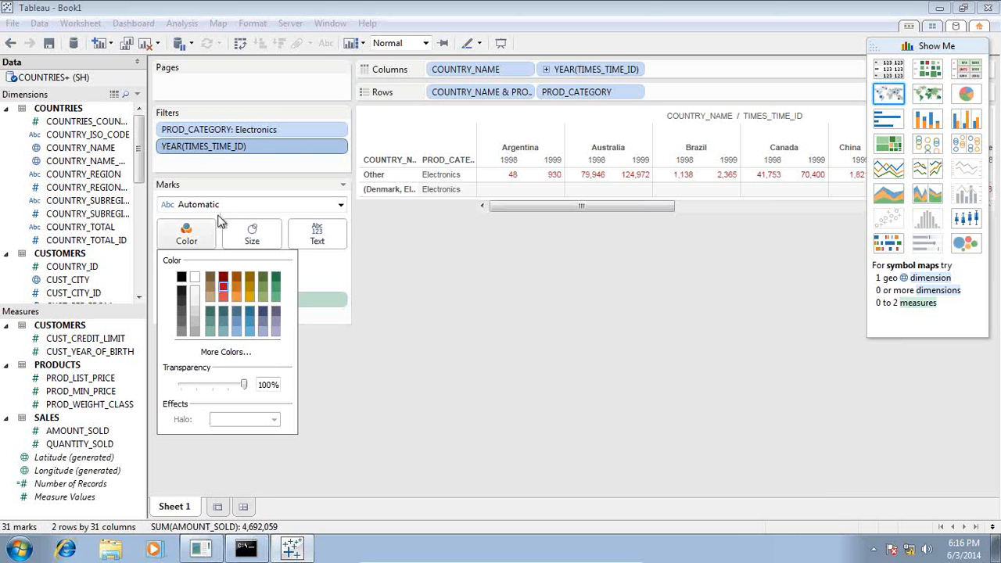
Enlarge the table's marks slightly with the Size slider.
click(222, 208)
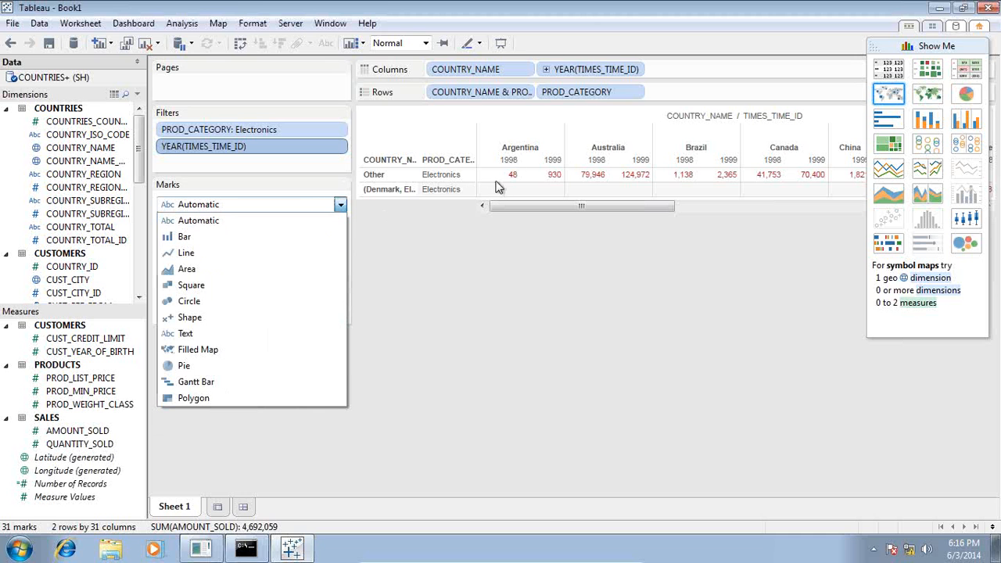
click(279, 181)
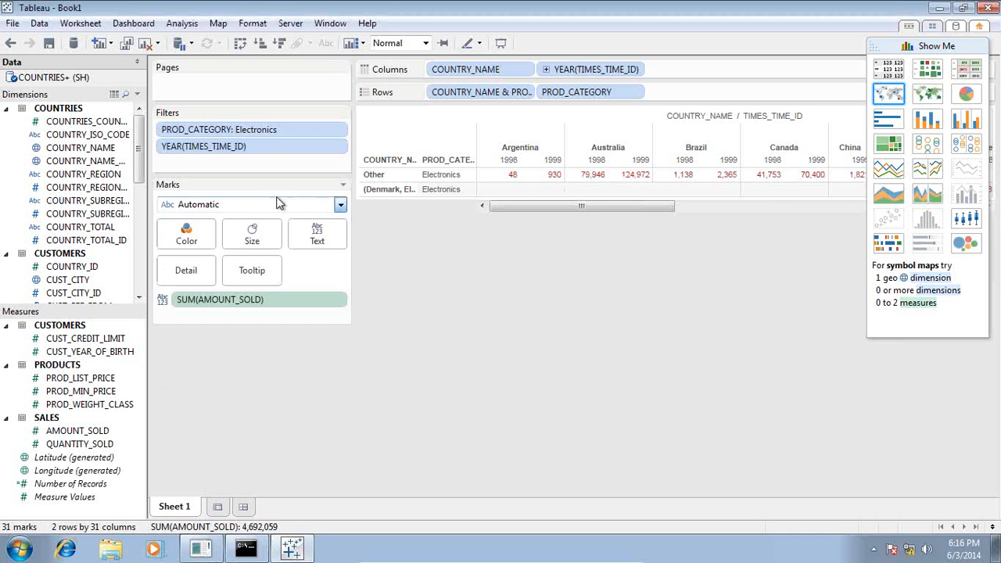
click(250, 237)
drag(263, 264, 291, 268)
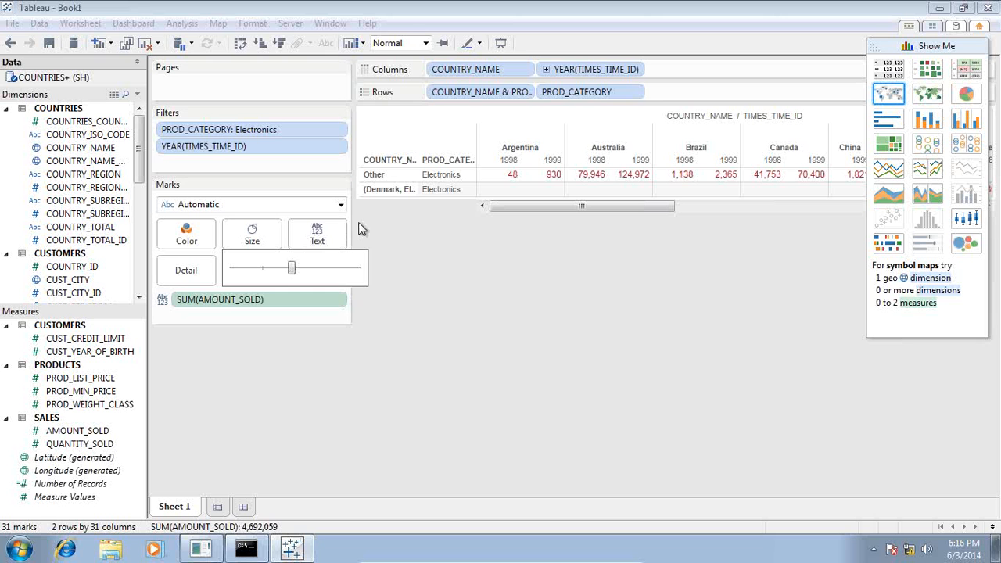
Edit the label to read 'Grant Total' before <SUM(AMOUNT_SOLD)>.
click(320, 233)
click(318, 239)
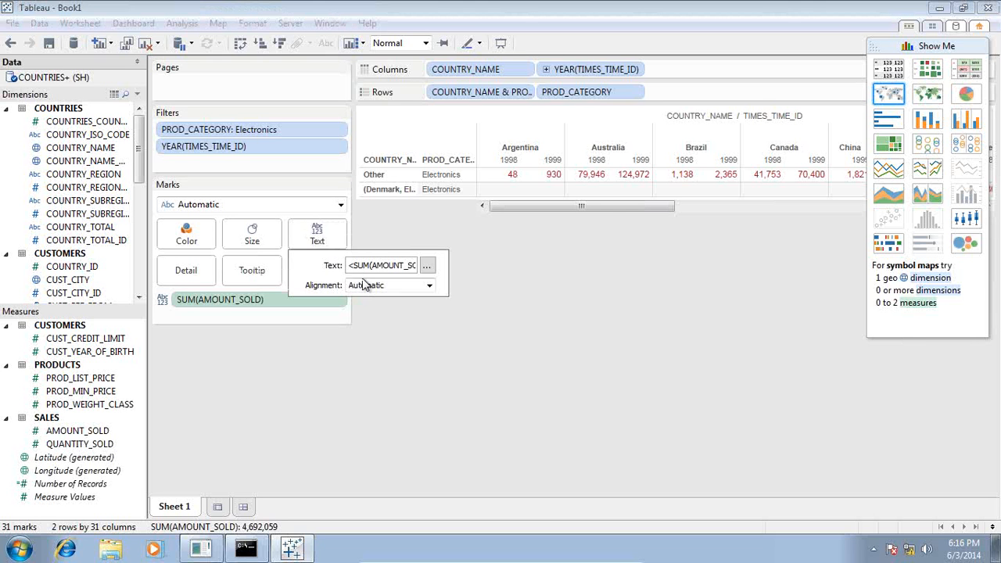
click(427, 266)
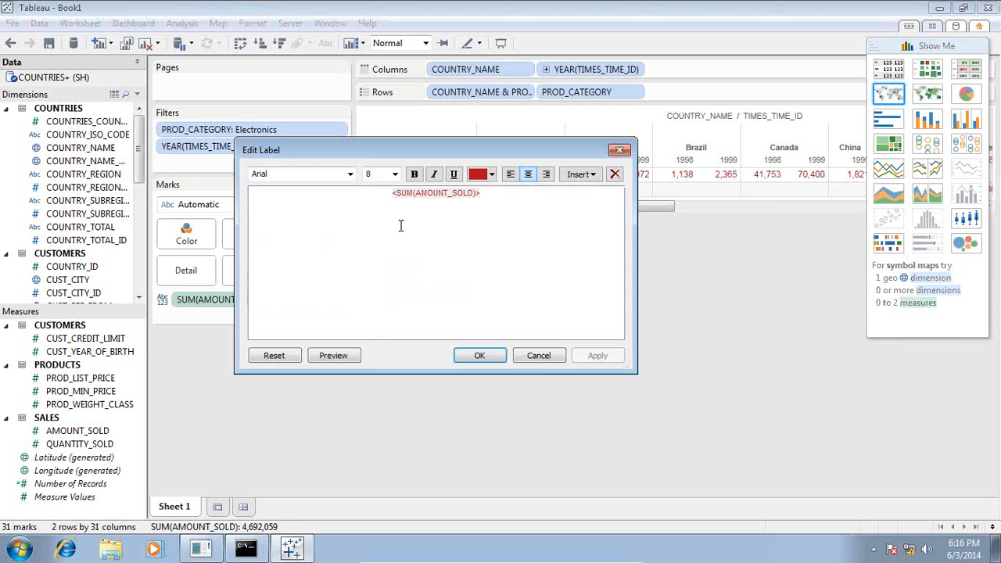
text(Total)
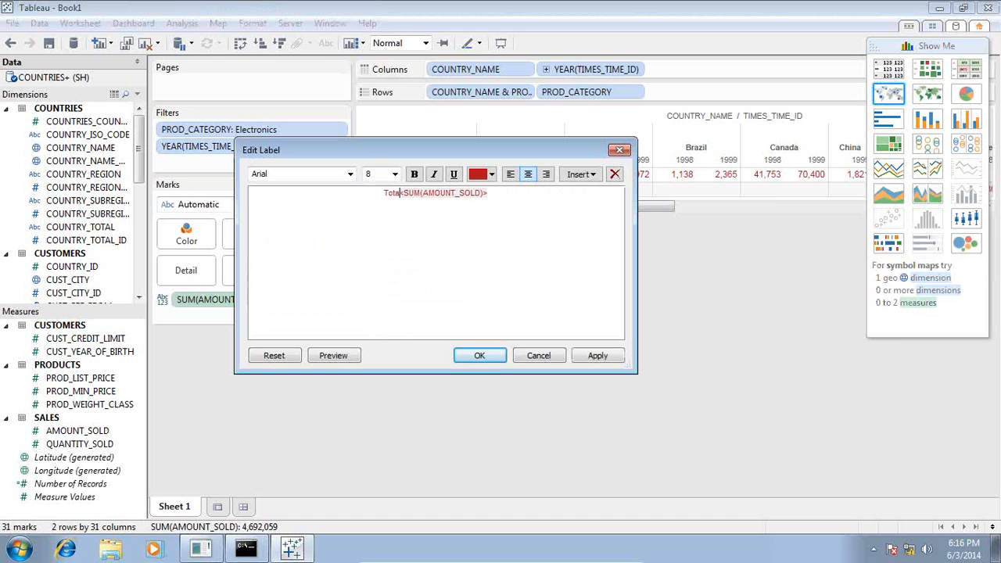
key(BackSpace)
key(BackSpace)
key(BackSpace)
key(BackSpace)
key(BackSpace)
key(BackSpace)
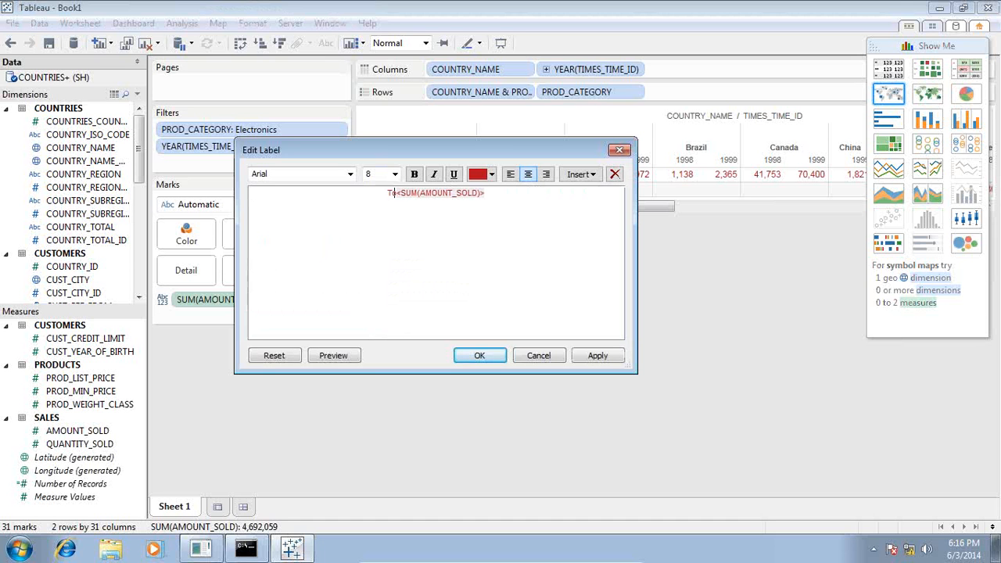
text(Garnt )
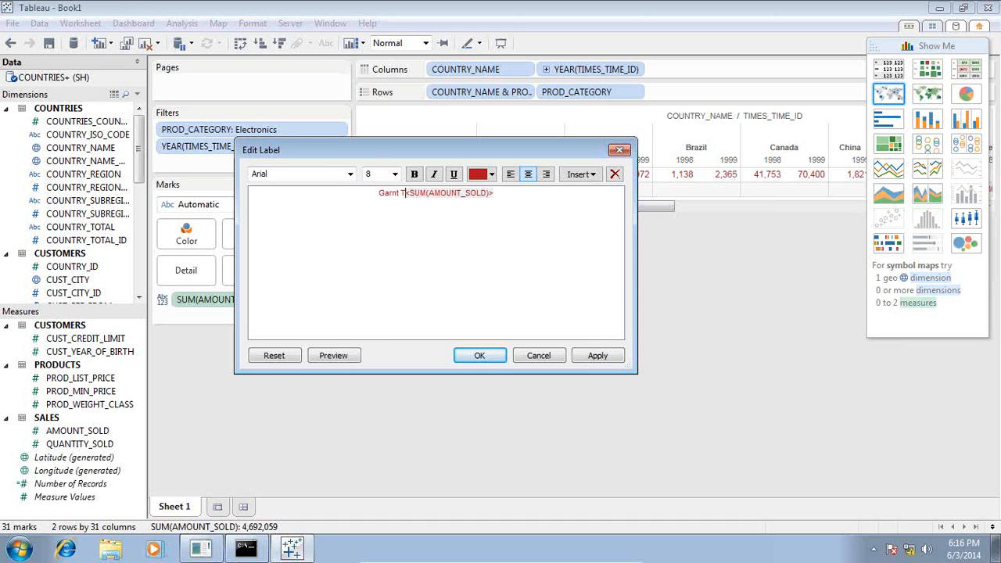
text(ant To)
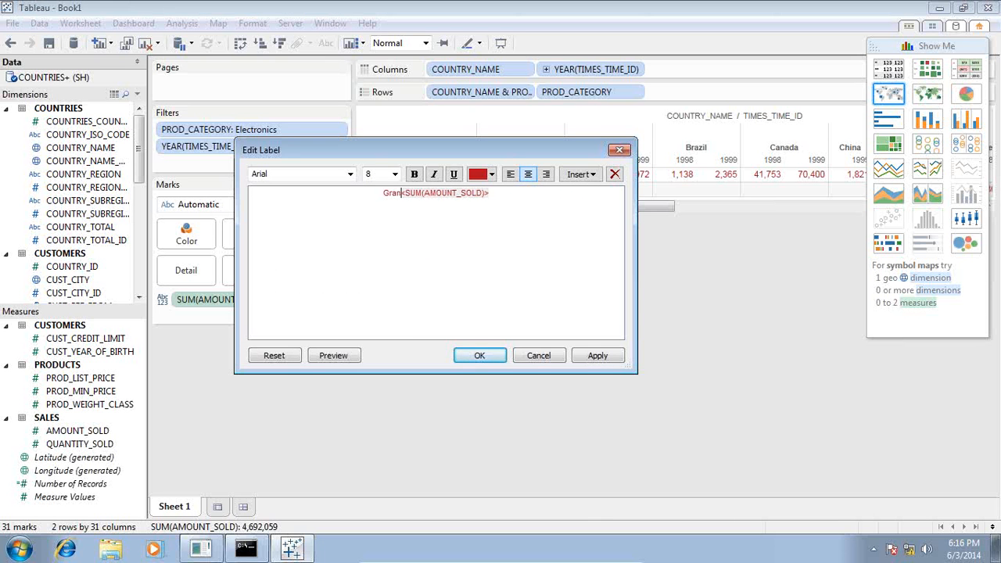
text(tal)
click(475, 355)
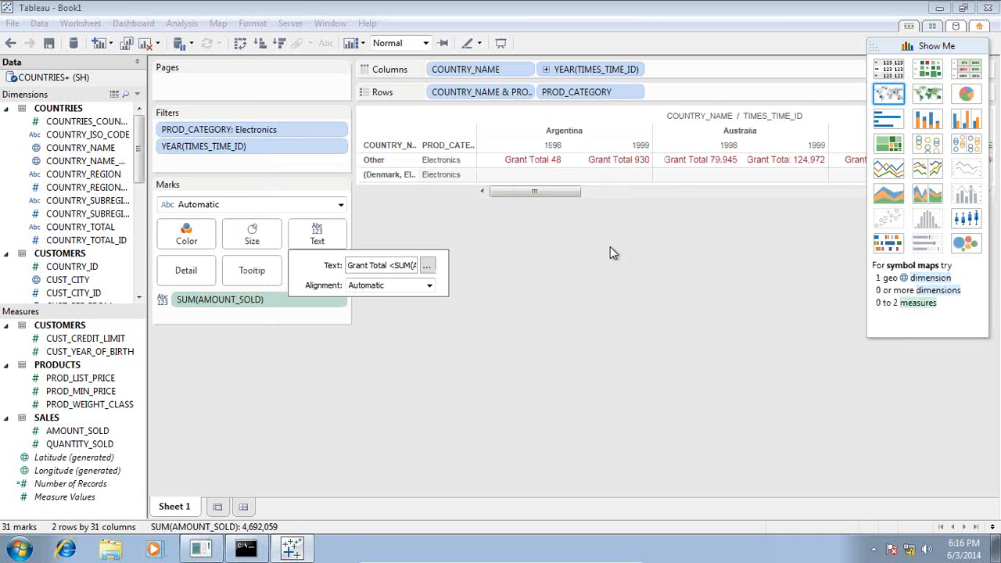
mouse_move(549, 161)
click(188, 274)
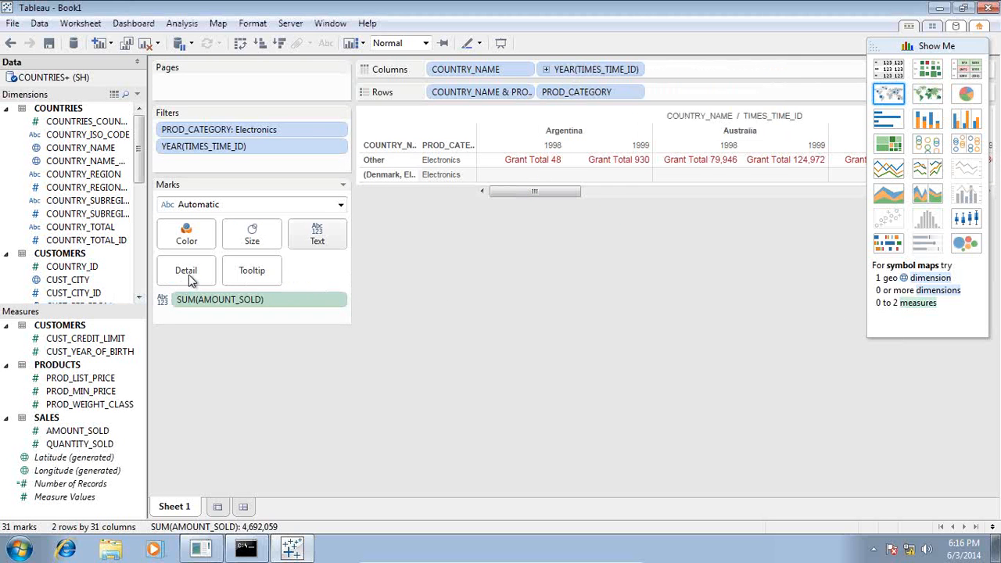
Open the Tooltip editor and close it with OK, leaving the tooltip unchanged.
click(261, 274)
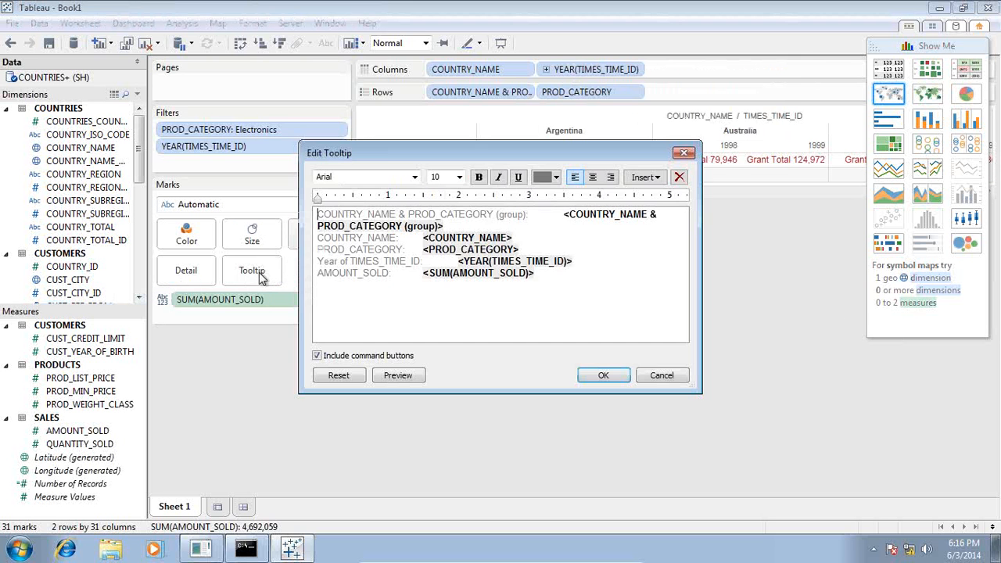
click(604, 376)
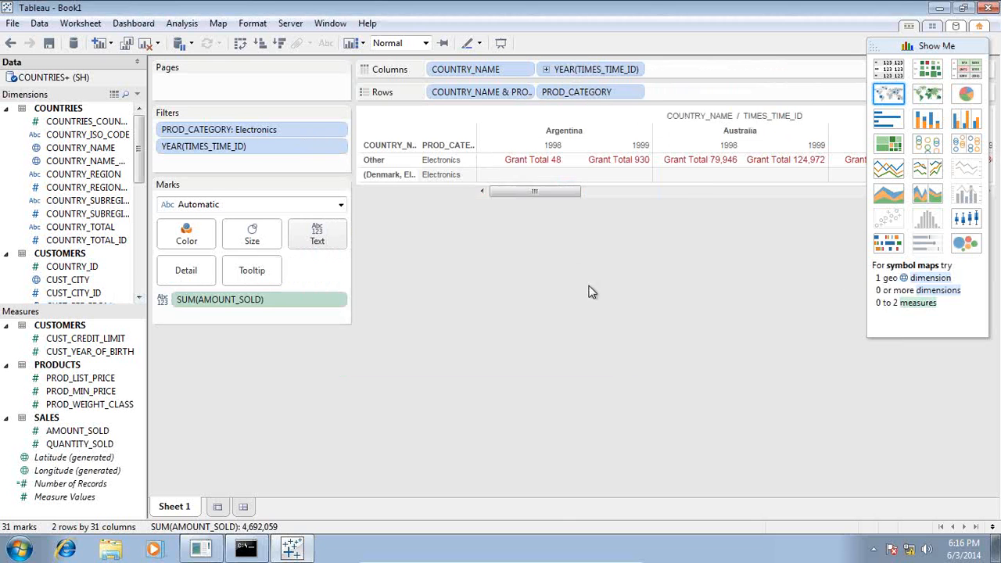
mouse_move(534, 168)
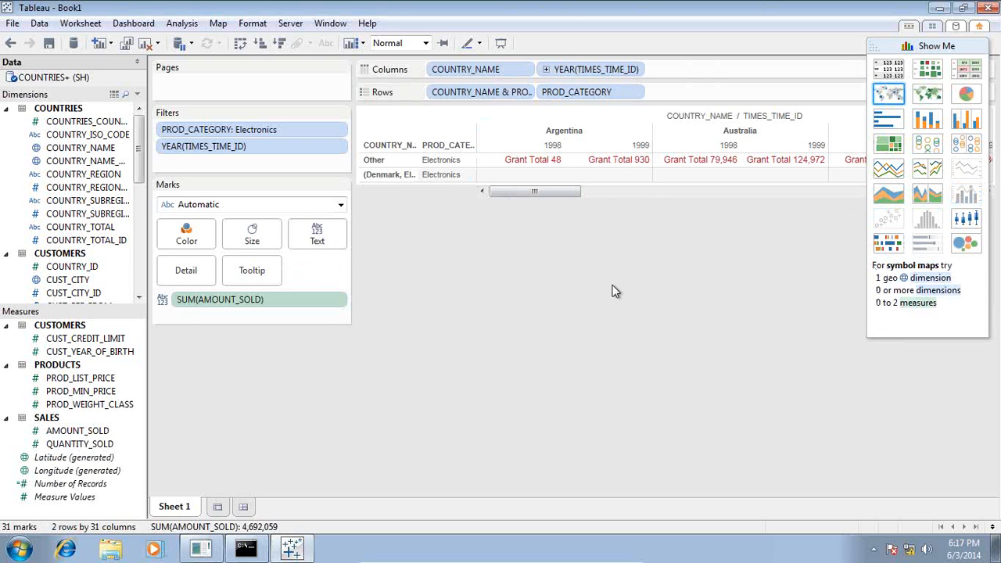
Minimize the VirtualBox window and show PowerPoint's final slide 9, 'Any Question?'.
mouse_move(621, 558)
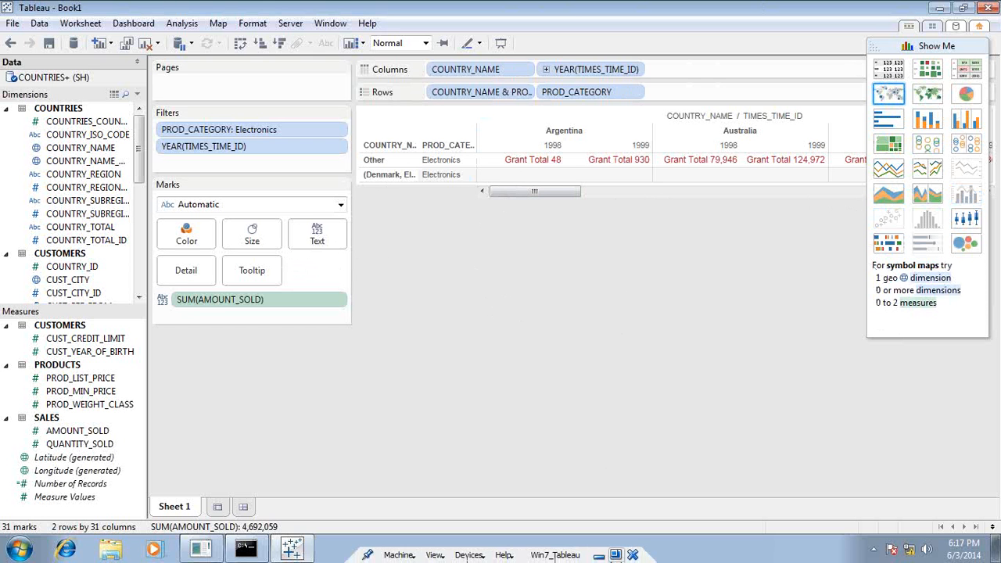
click(598, 555)
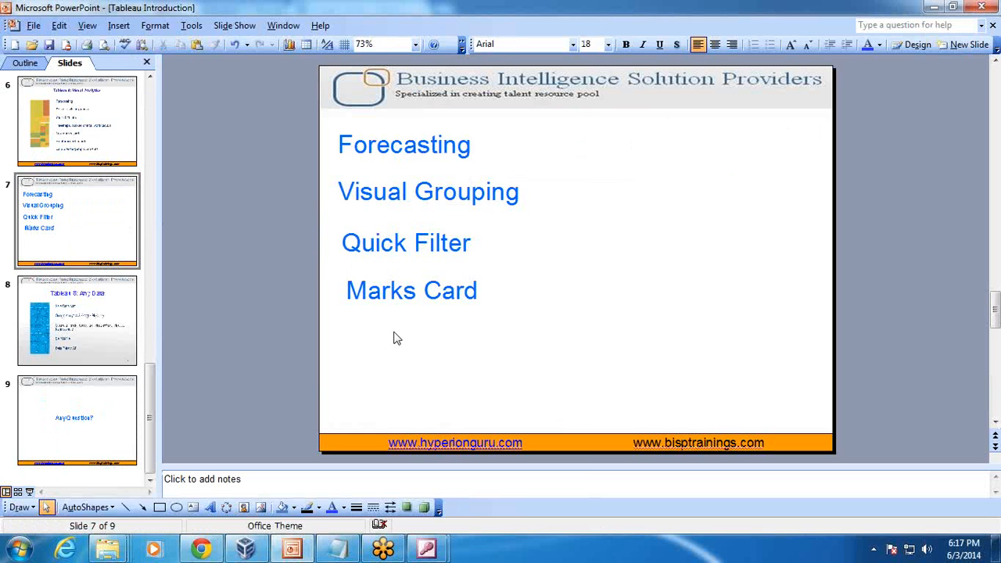
click(72, 405)
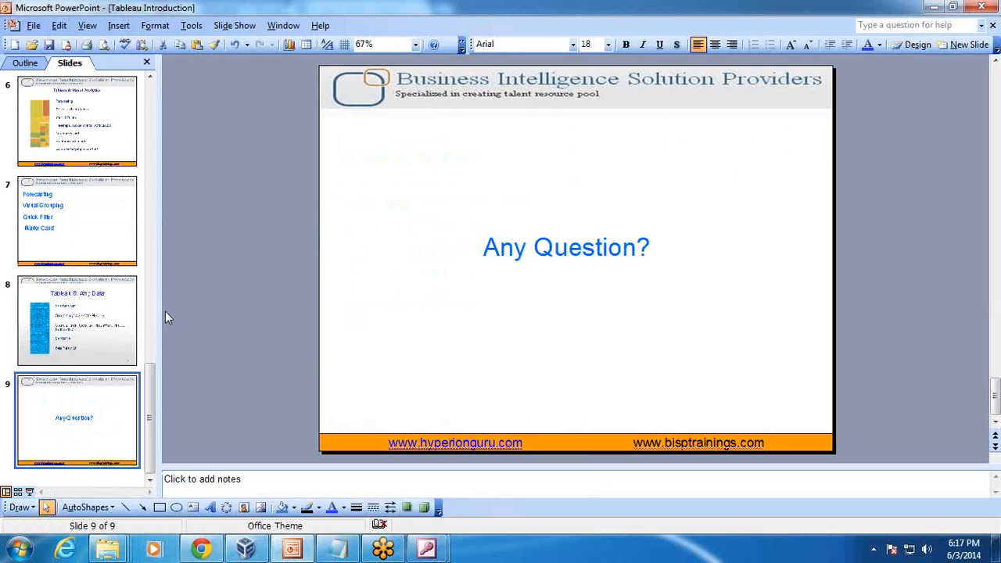